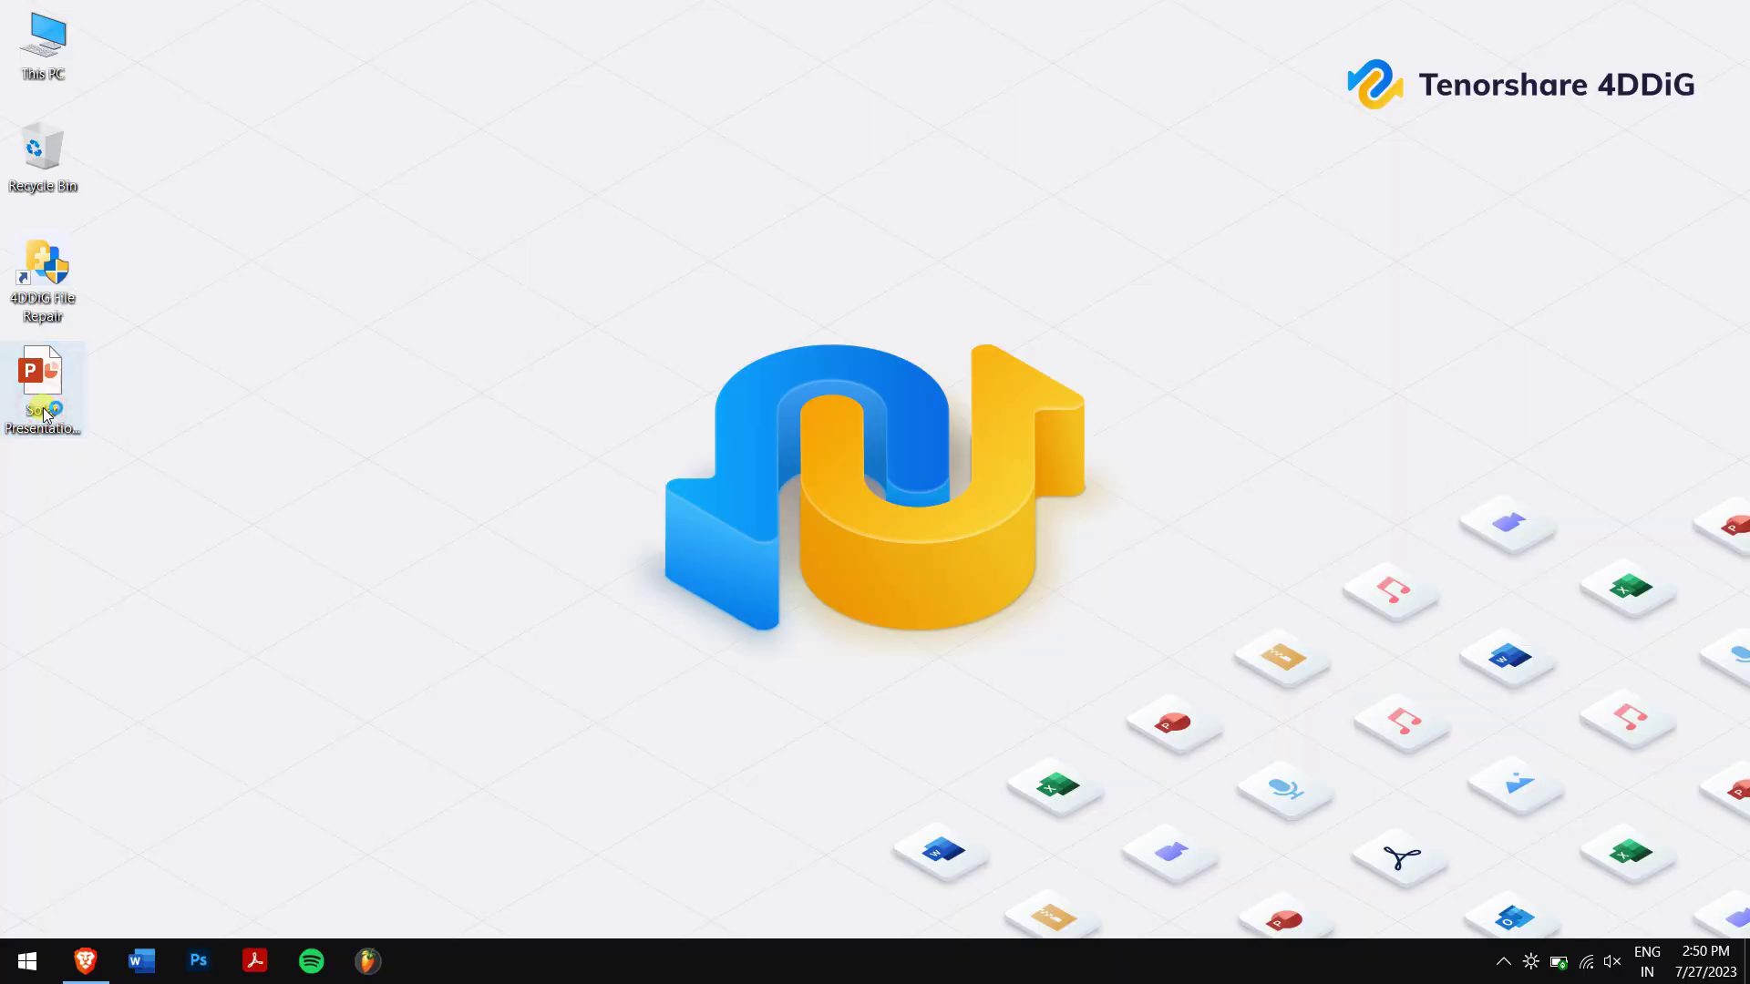
# Step: Open Solar Presentation.pptx from the desktop and let PowerPoint try to repair it
pyautogui.doubleClick(43, 401)
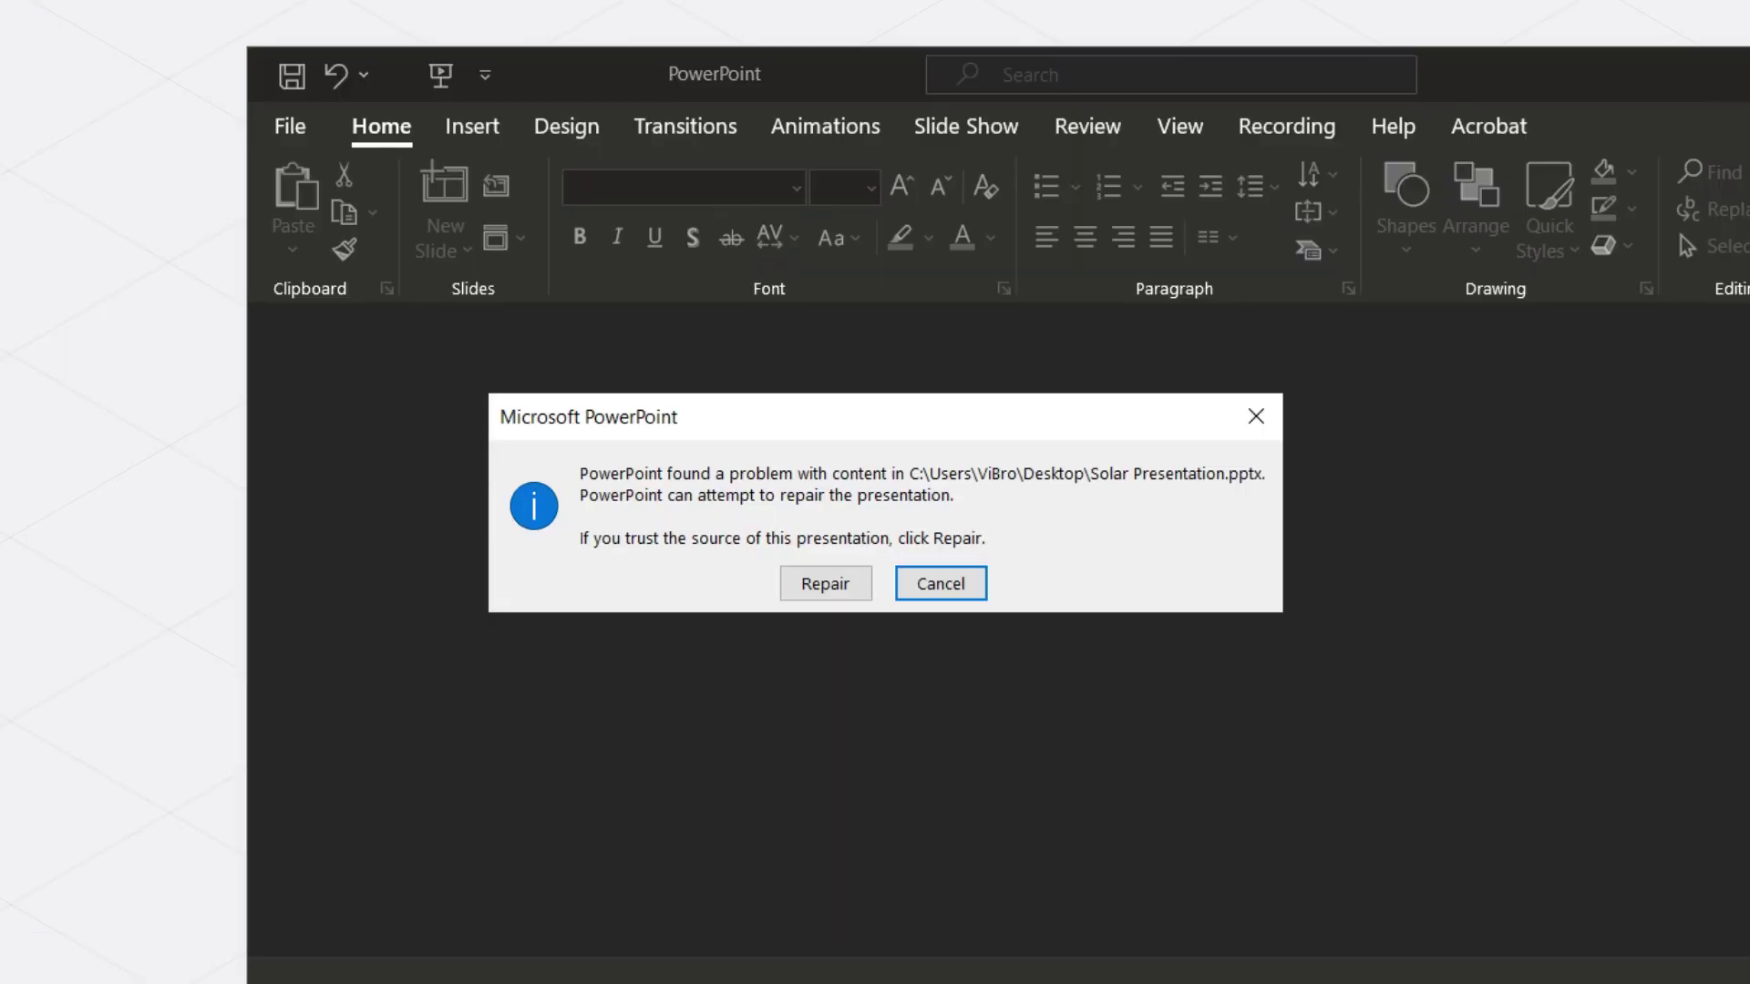
pyautogui.click(832, 580)
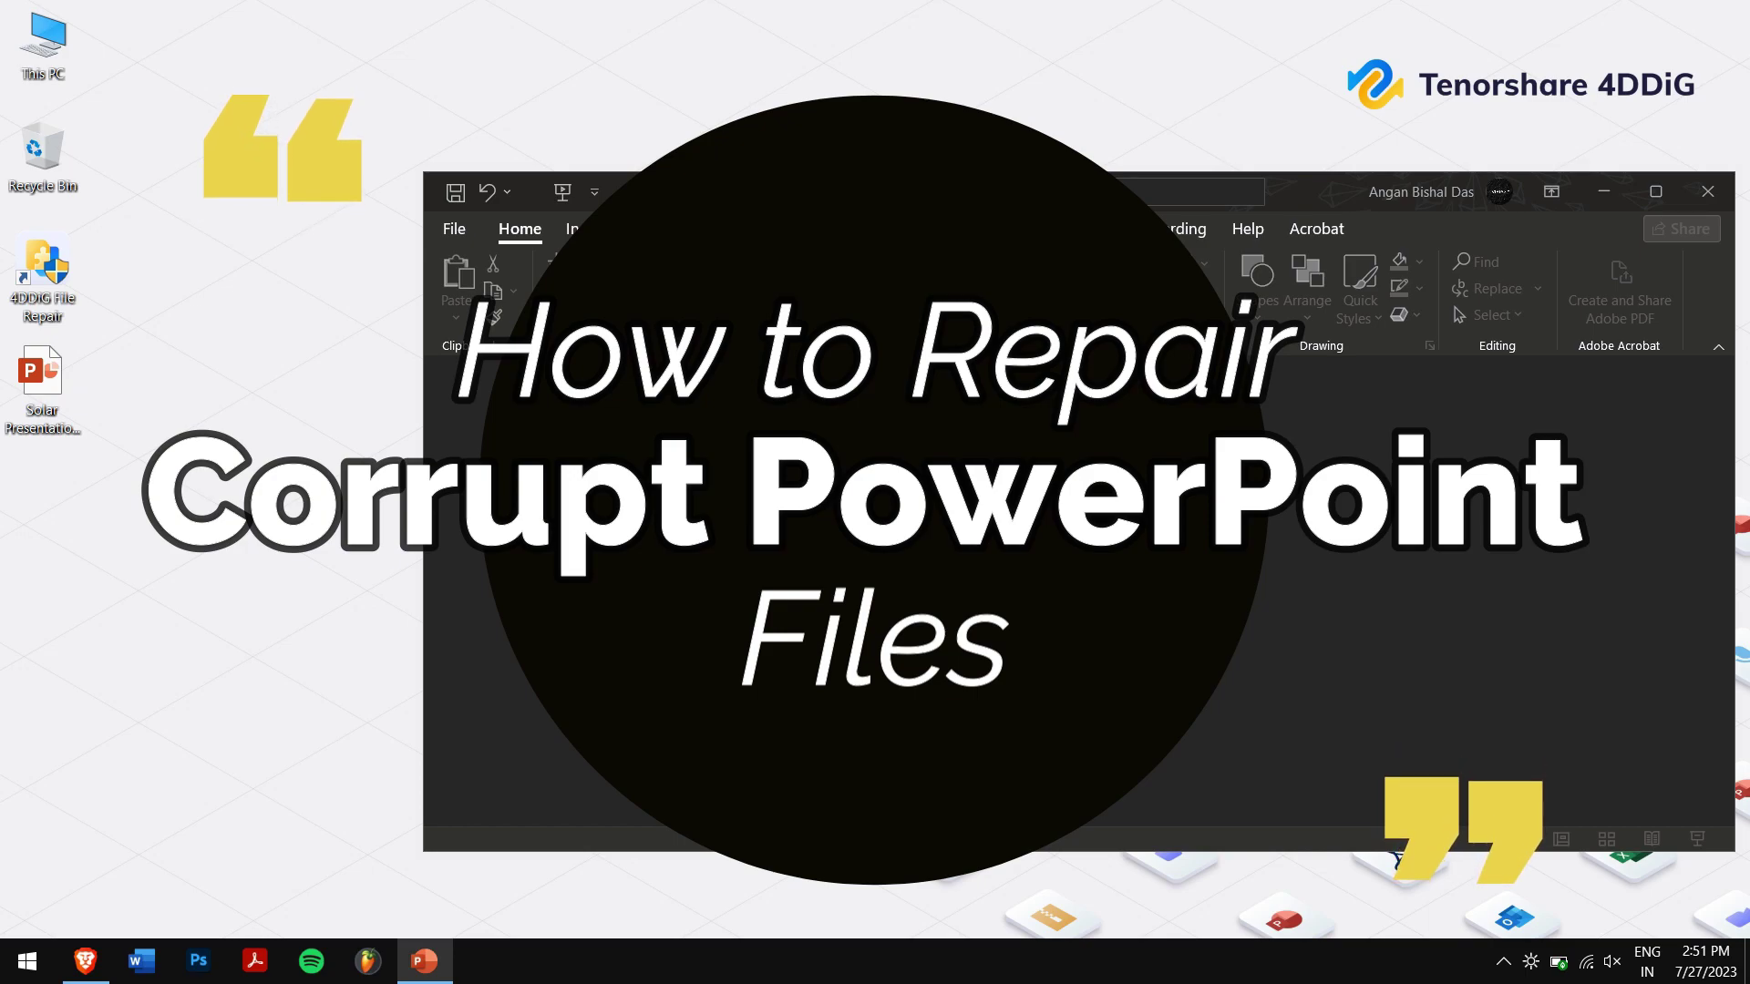
# Step: Dismiss the can't-read error, move the window aside, and close PowerPoint
pyautogui.click(875, 551)
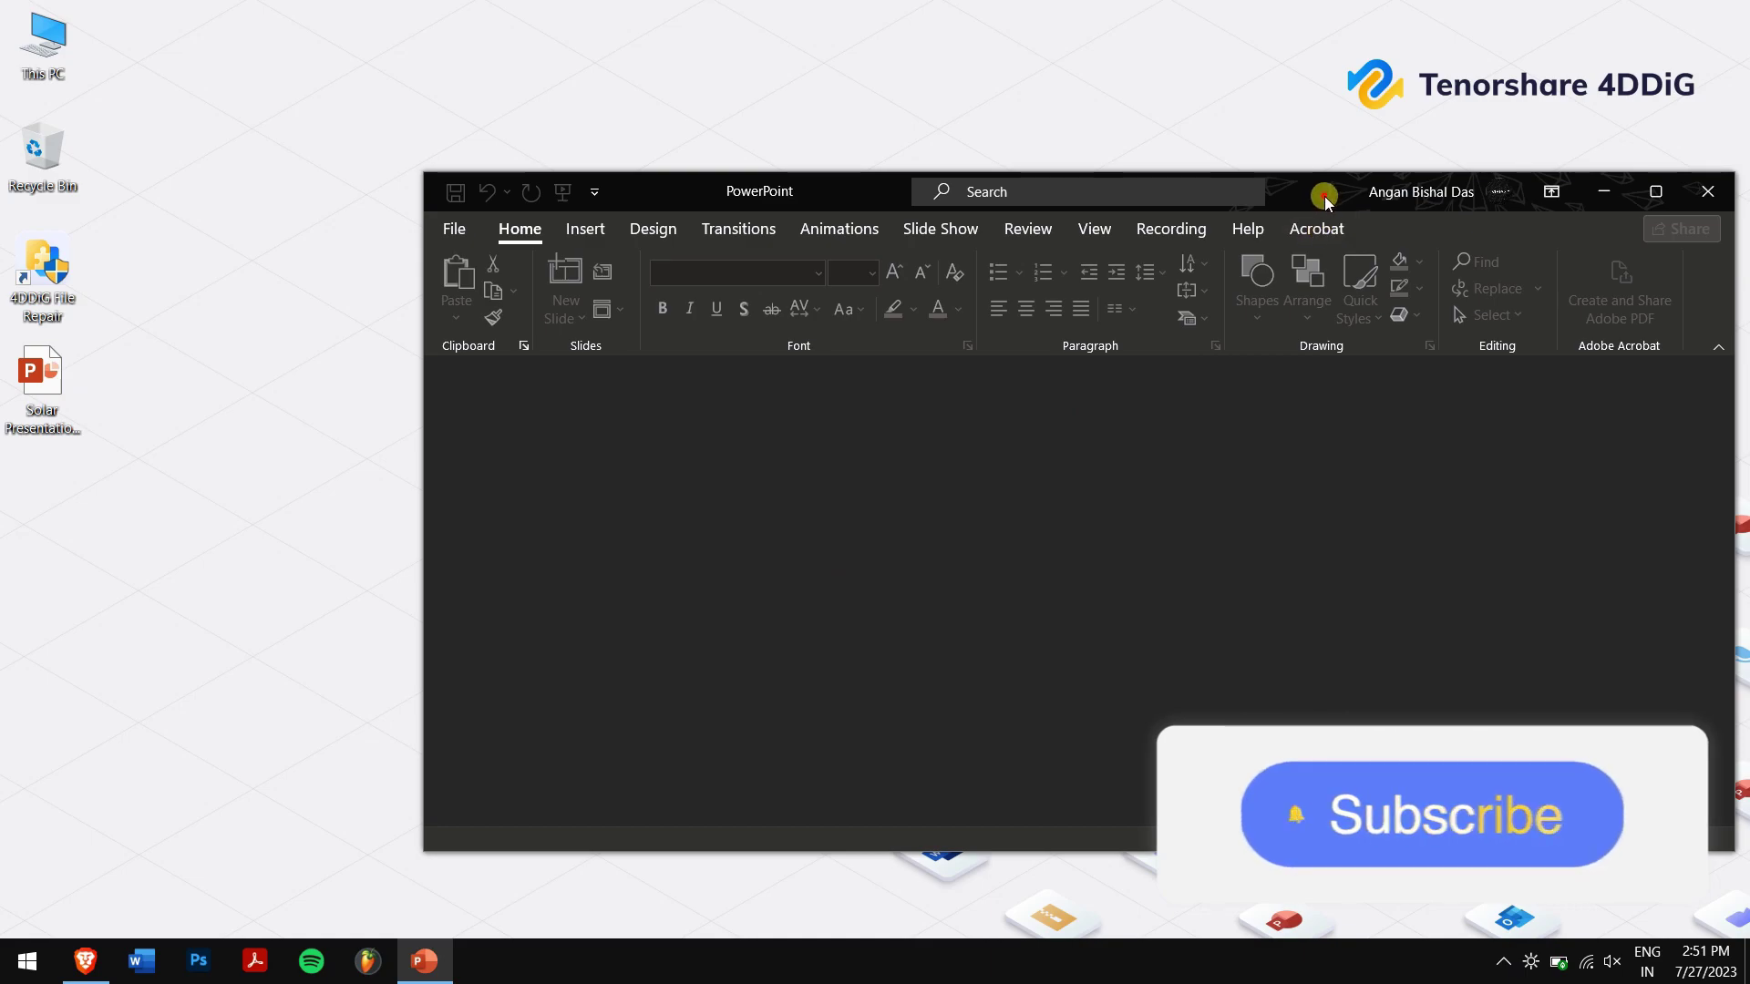
pyautogui.moveTo(1326, 209); pyautogui.dragTo(1125, 212)
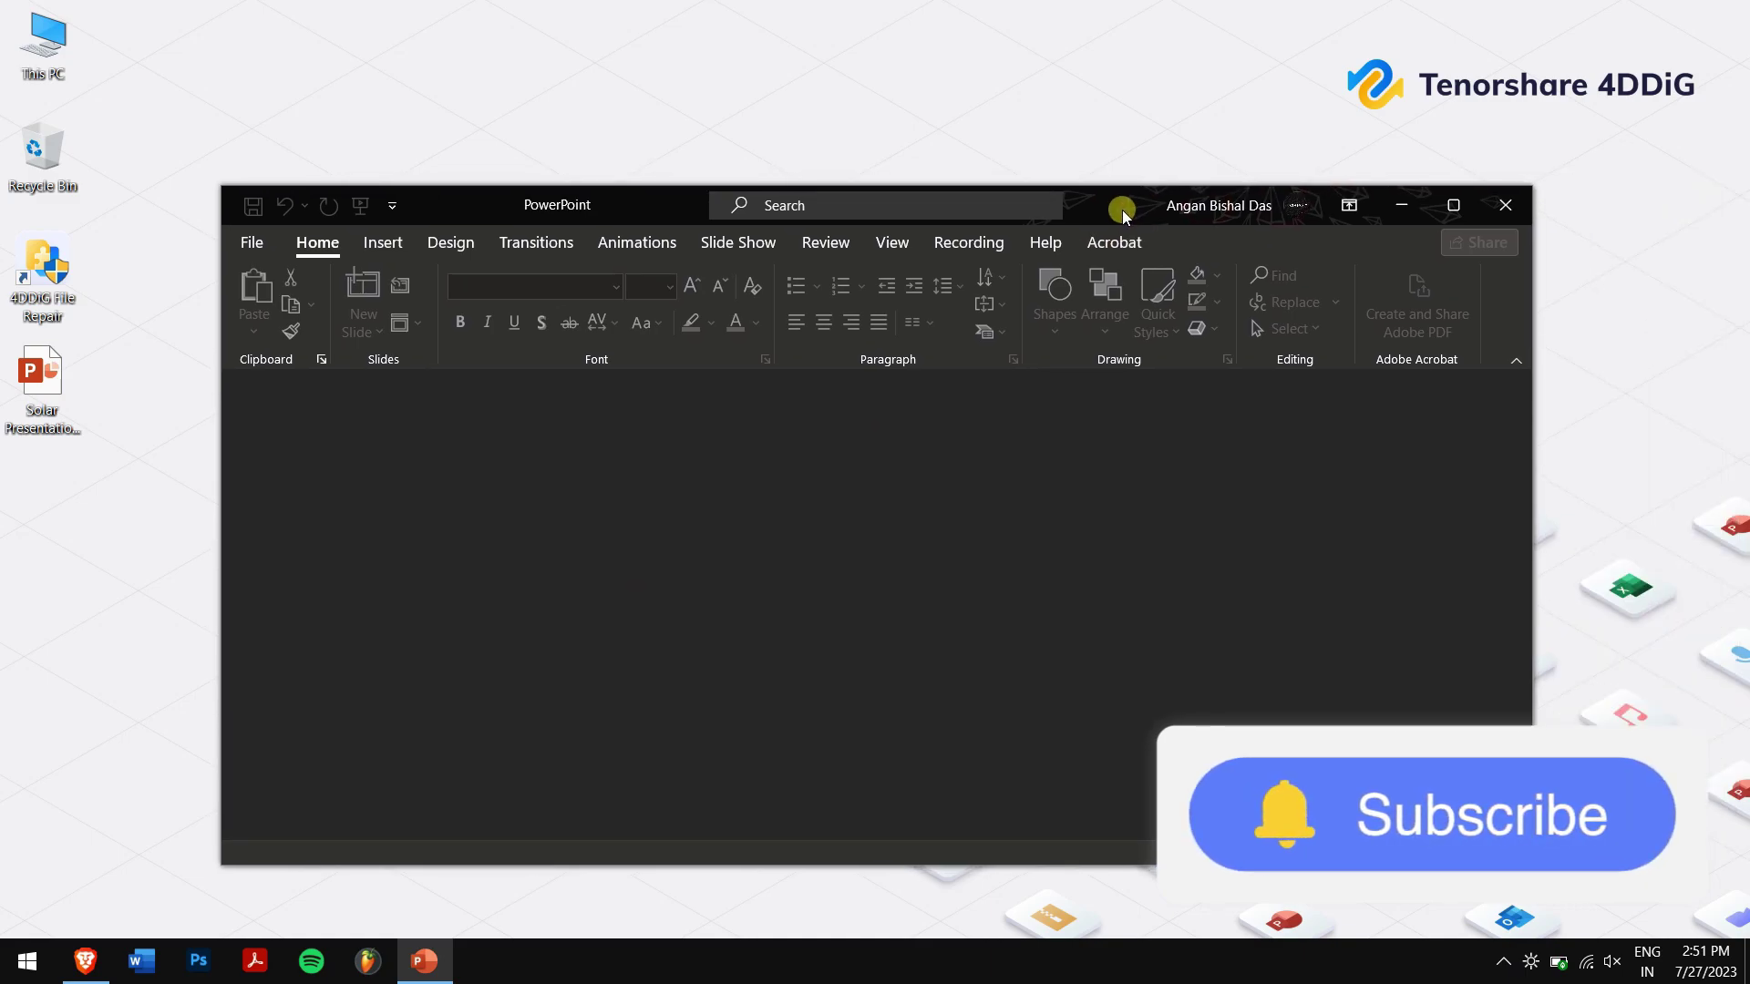
pyautogui.click(1502, 199)
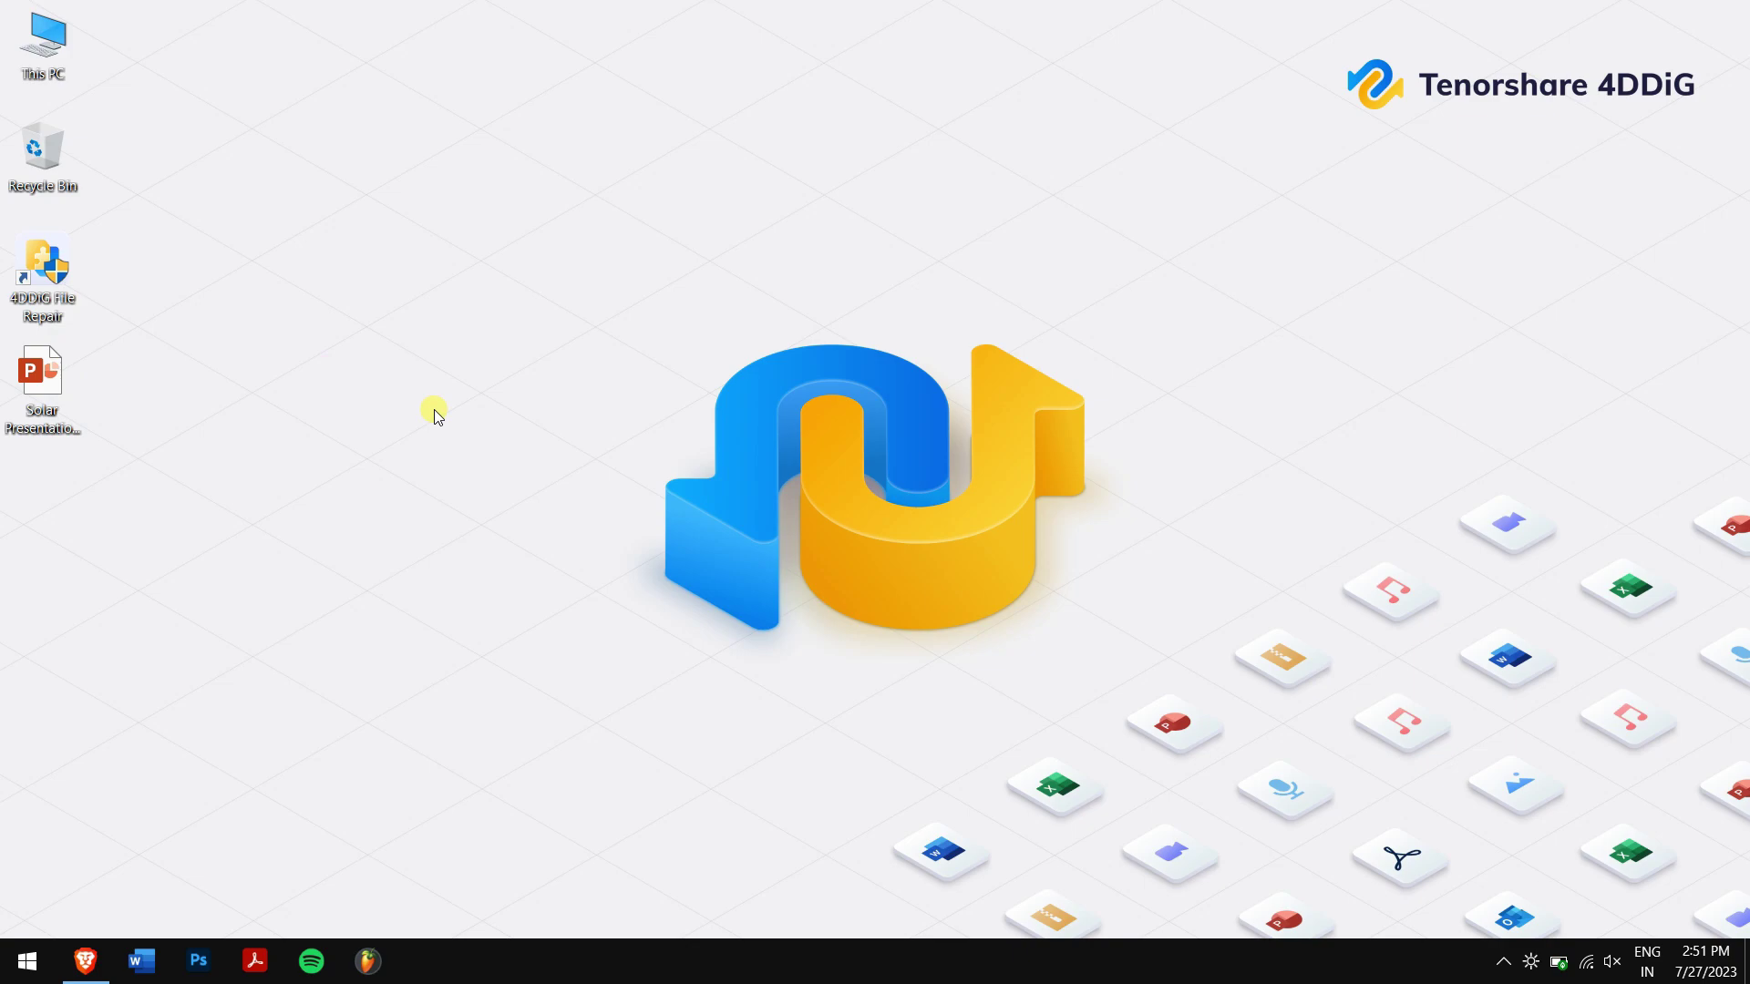
# Step: Start a new blank presentation in PowerPoint
pyautogui.rightClick(46, 406)
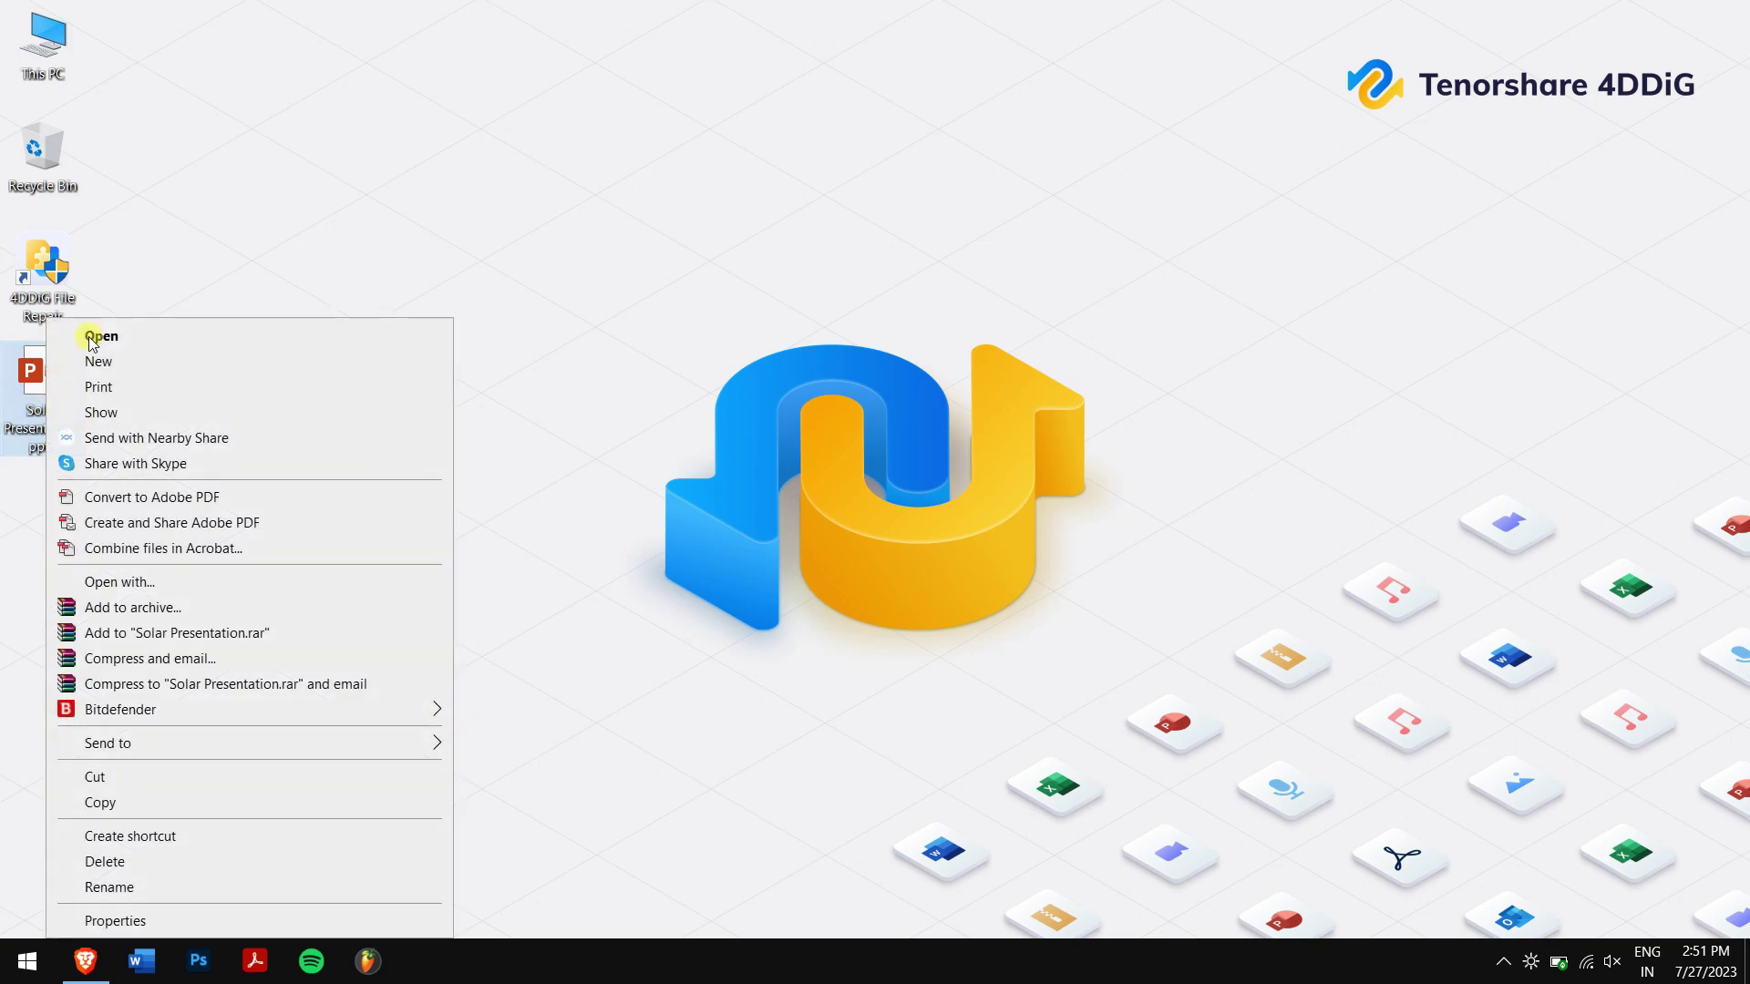
pyautogui.click(226, 189)
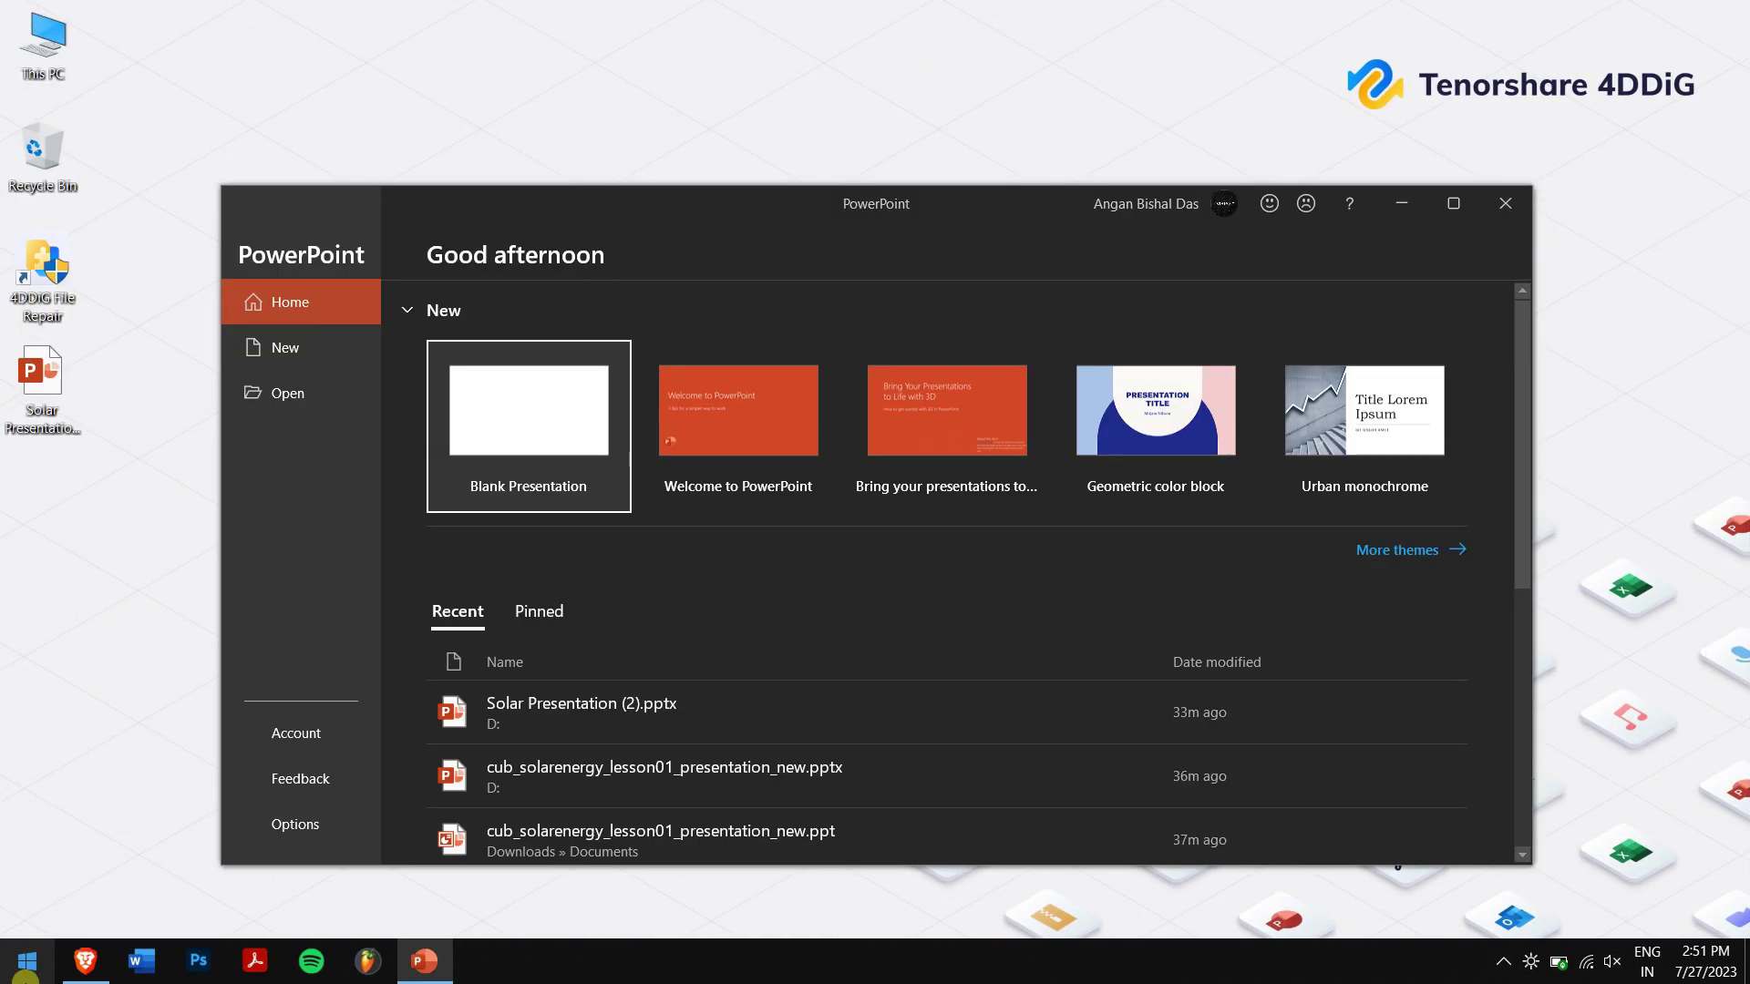
pyautogui.click(525, 425)
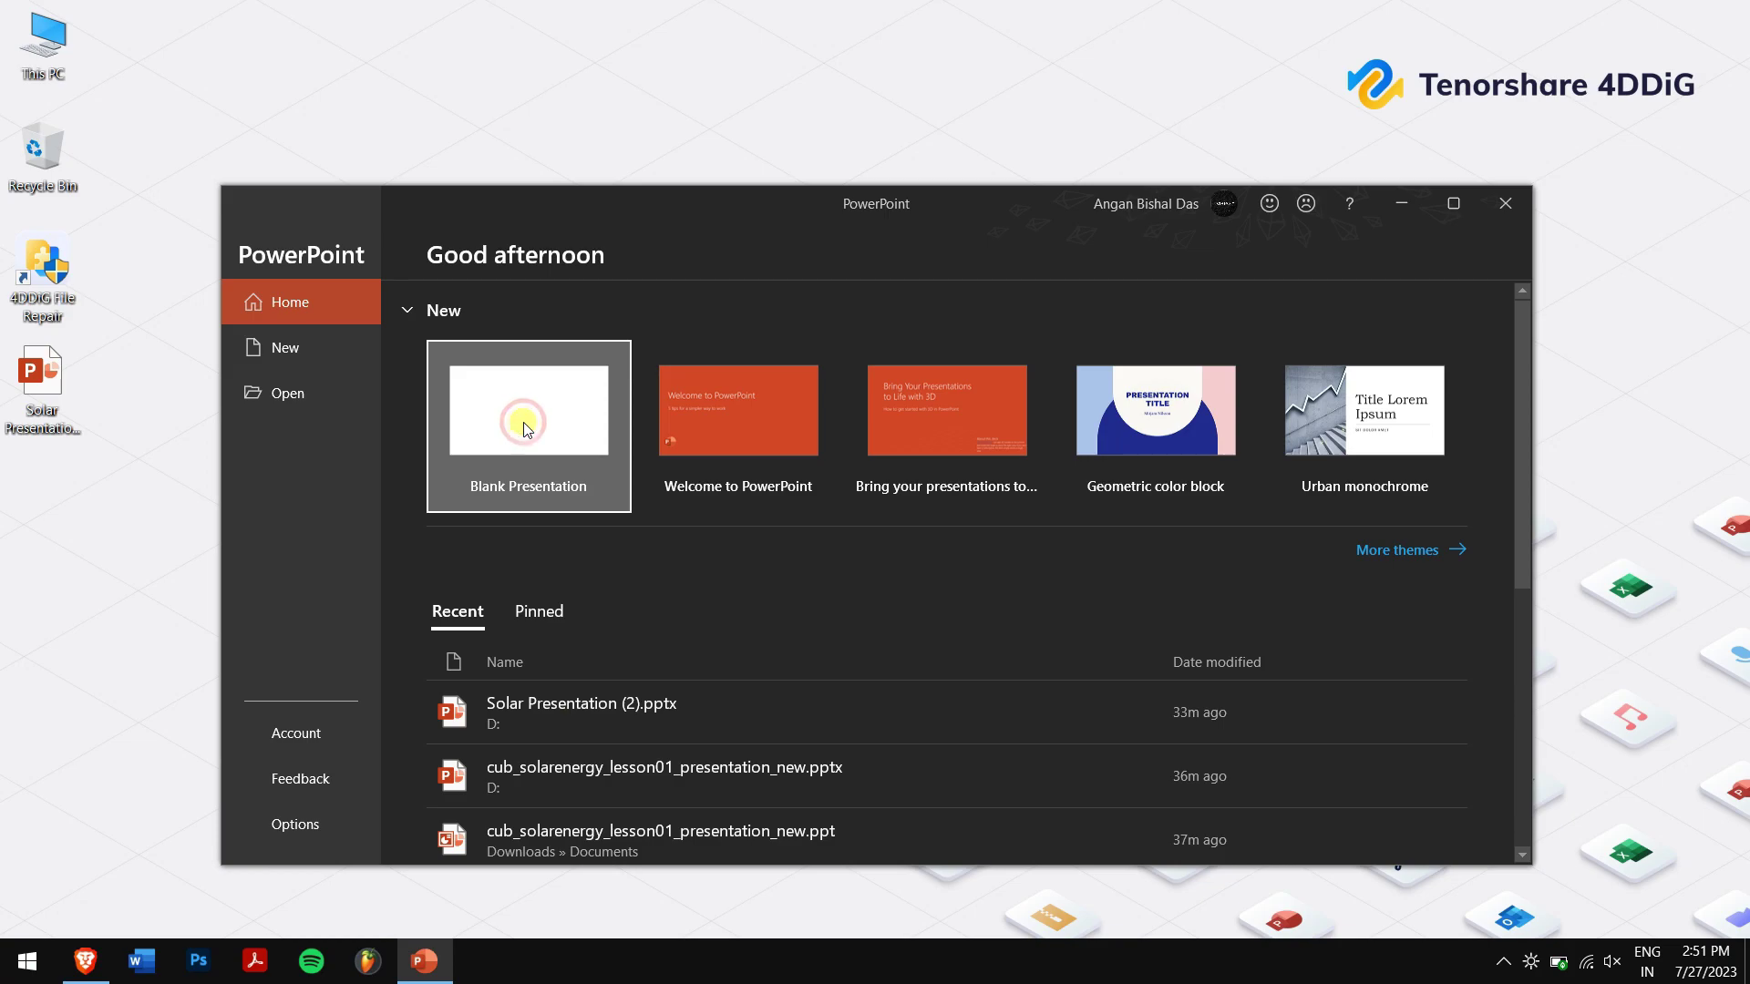
# Step: Run Open and Repair on Desktop\Solar Presentation.pptx
pyautogui.click(251, 238)
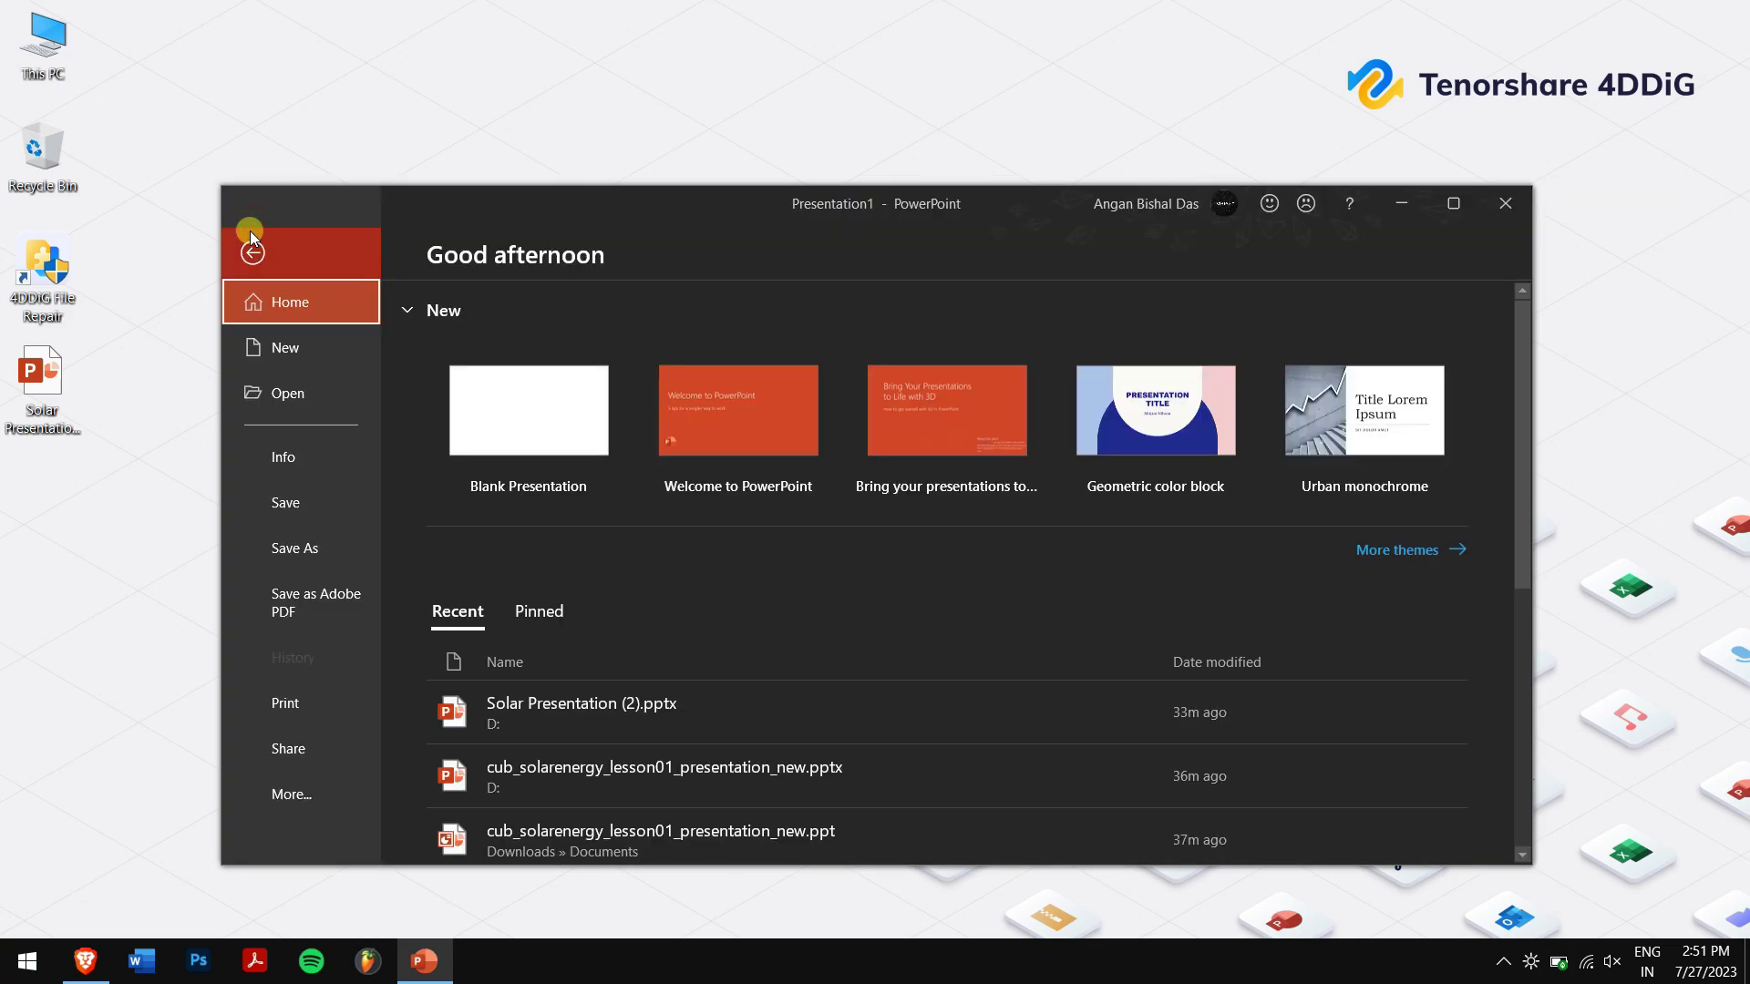
pyautogui.click(327, 403)
pyautogui.click(528, 629)
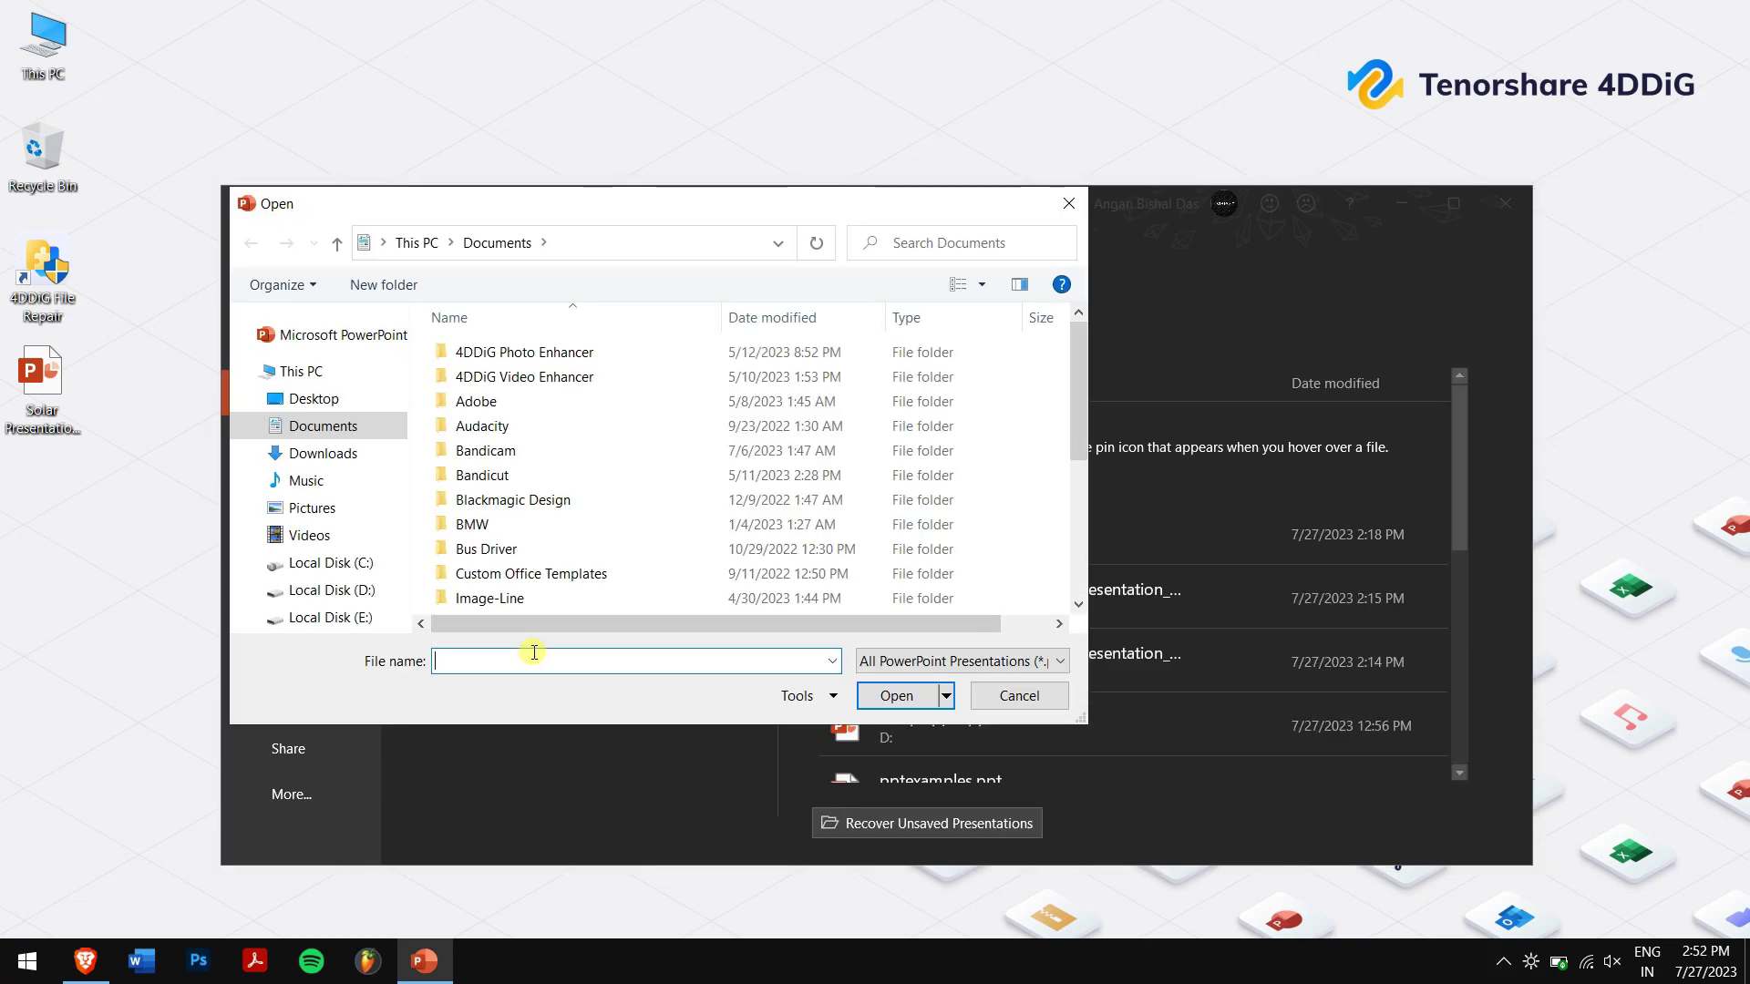
pyautogui.click(374, 401)
pyautogui.click(481, 353)
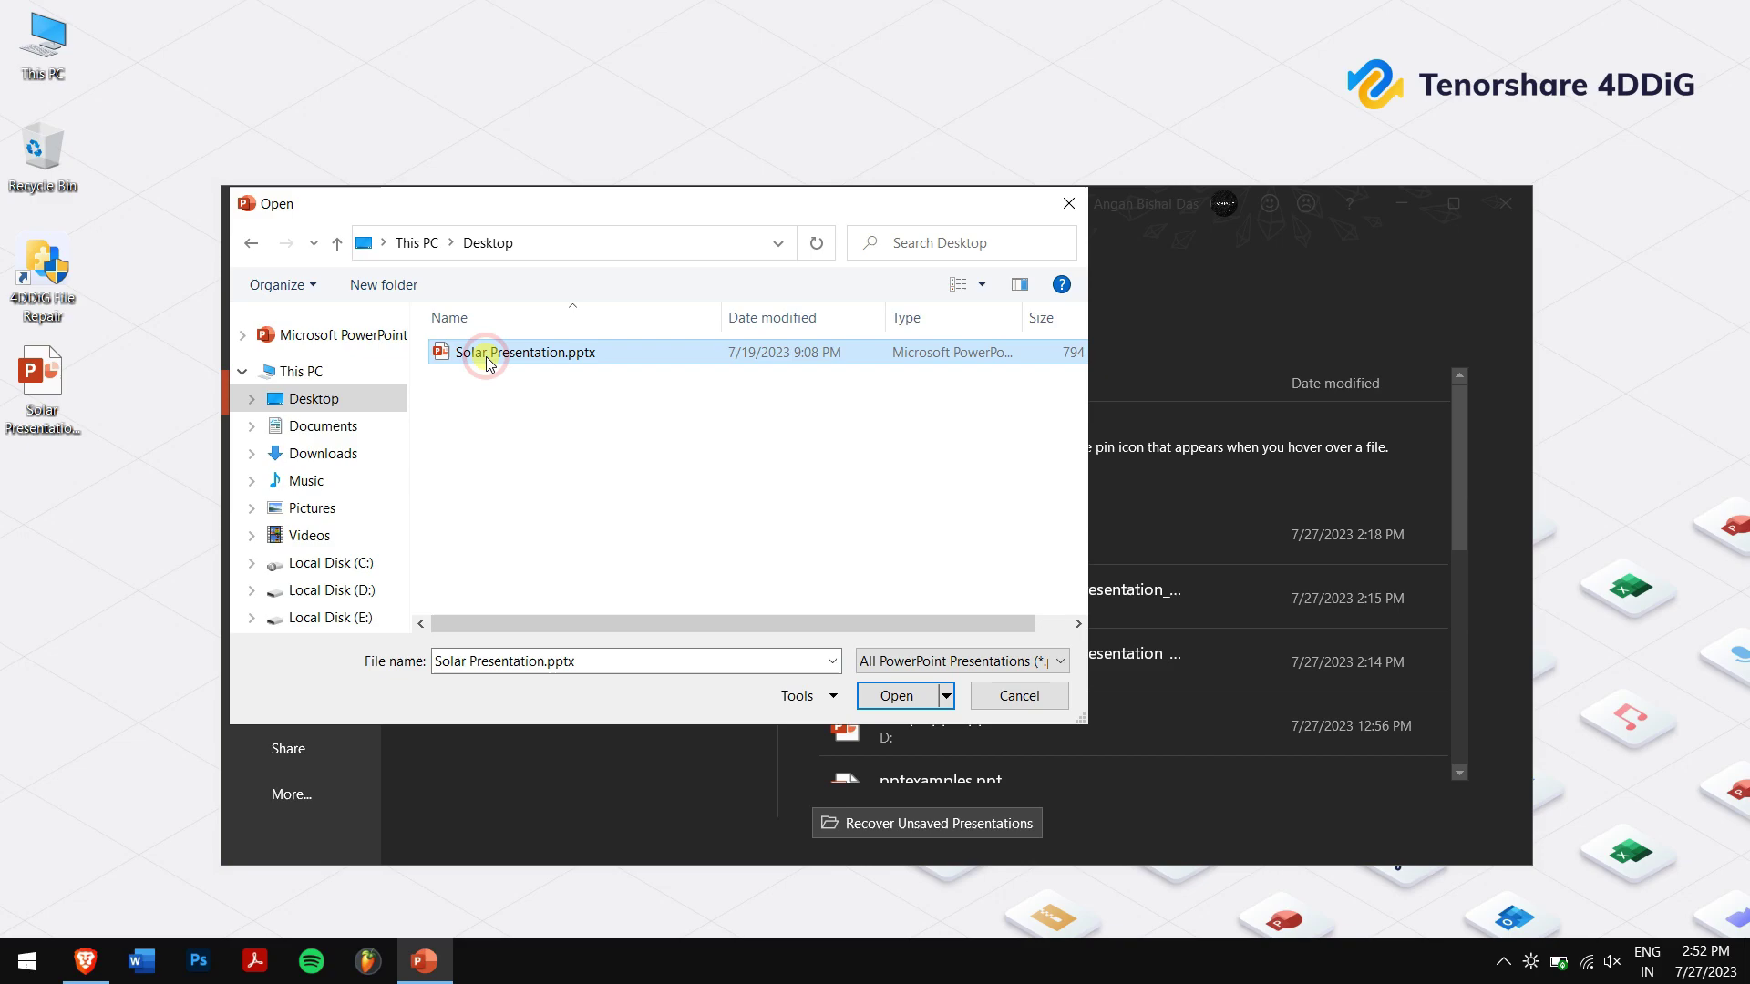
pyautogui.click(949, 699)
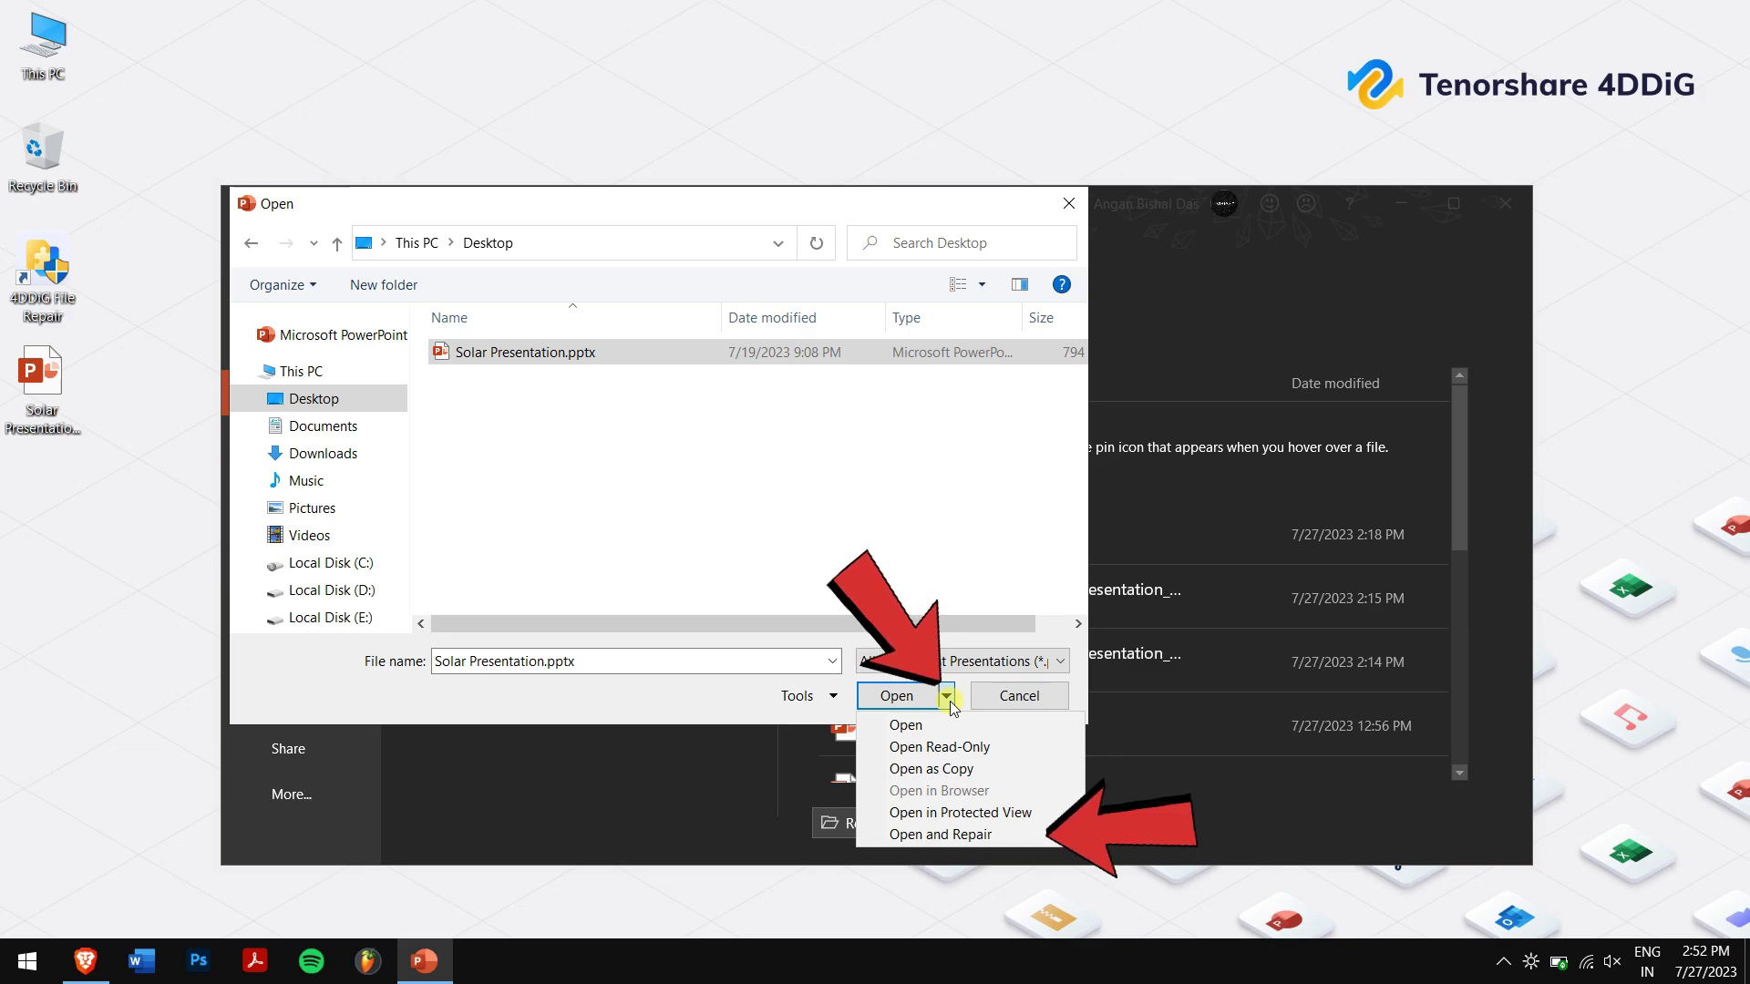
pyautogui.click(940, 835)
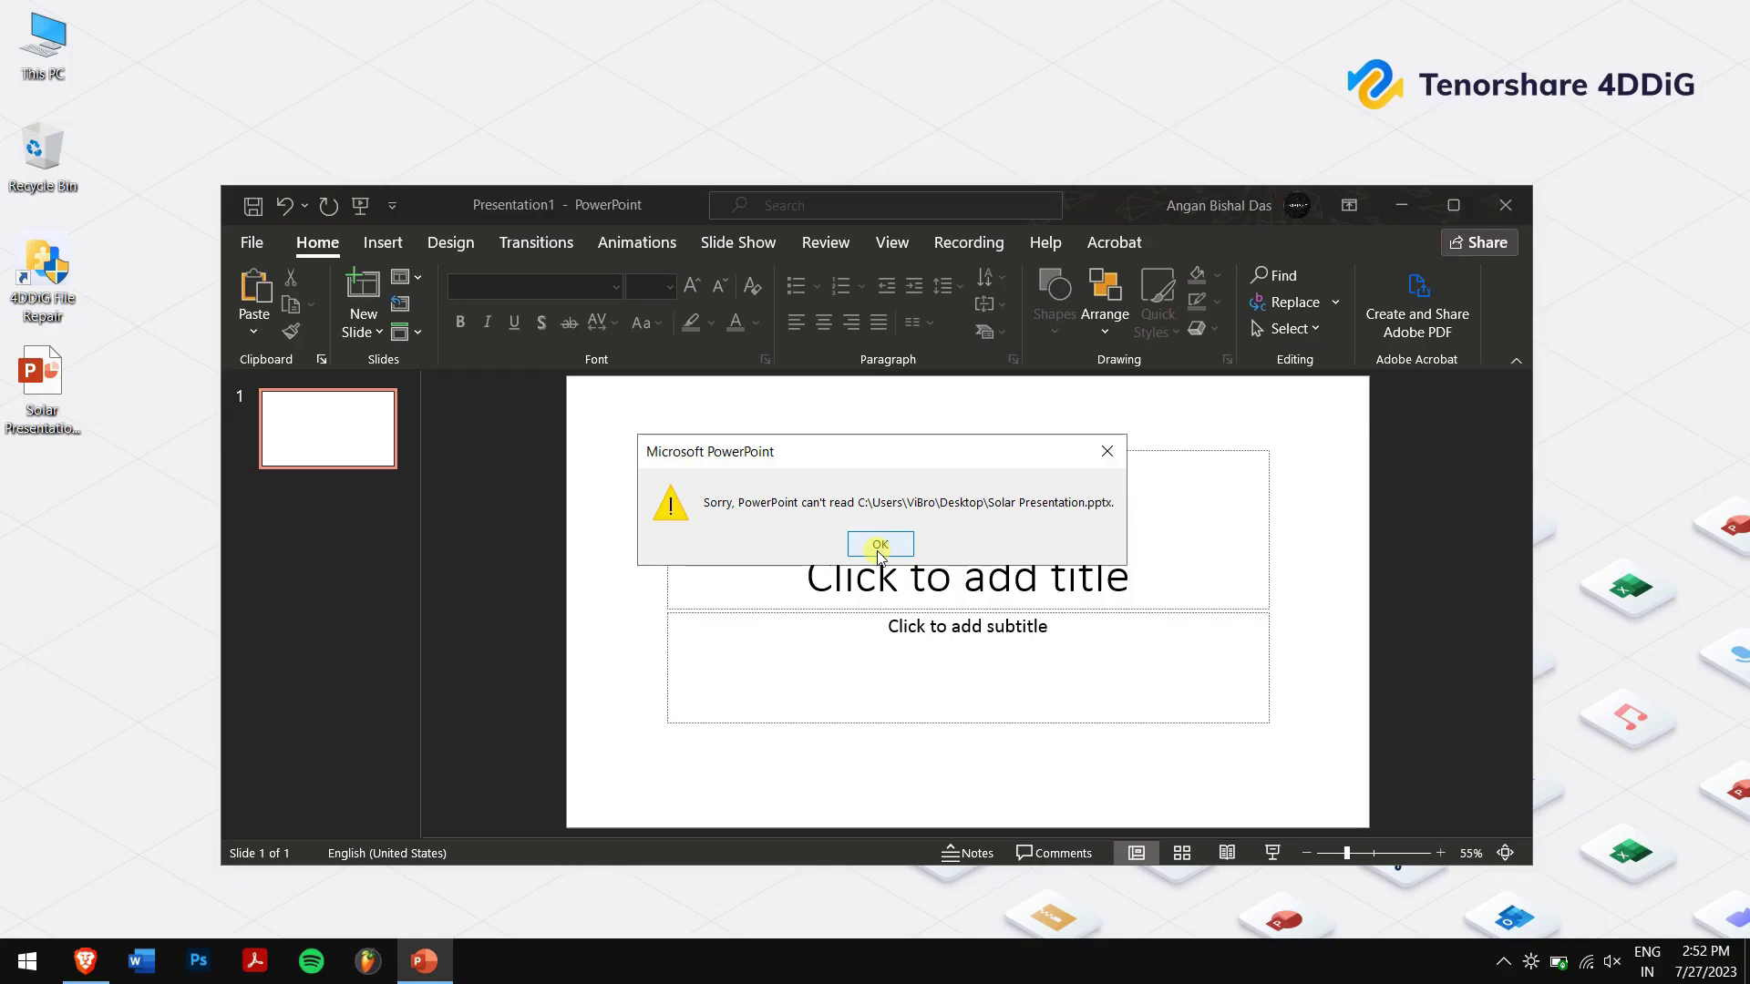
# Step: Dismiss the 'Sorry, PowerPoint can't read' error after the failed repair
pyautogui.click(880, 547)
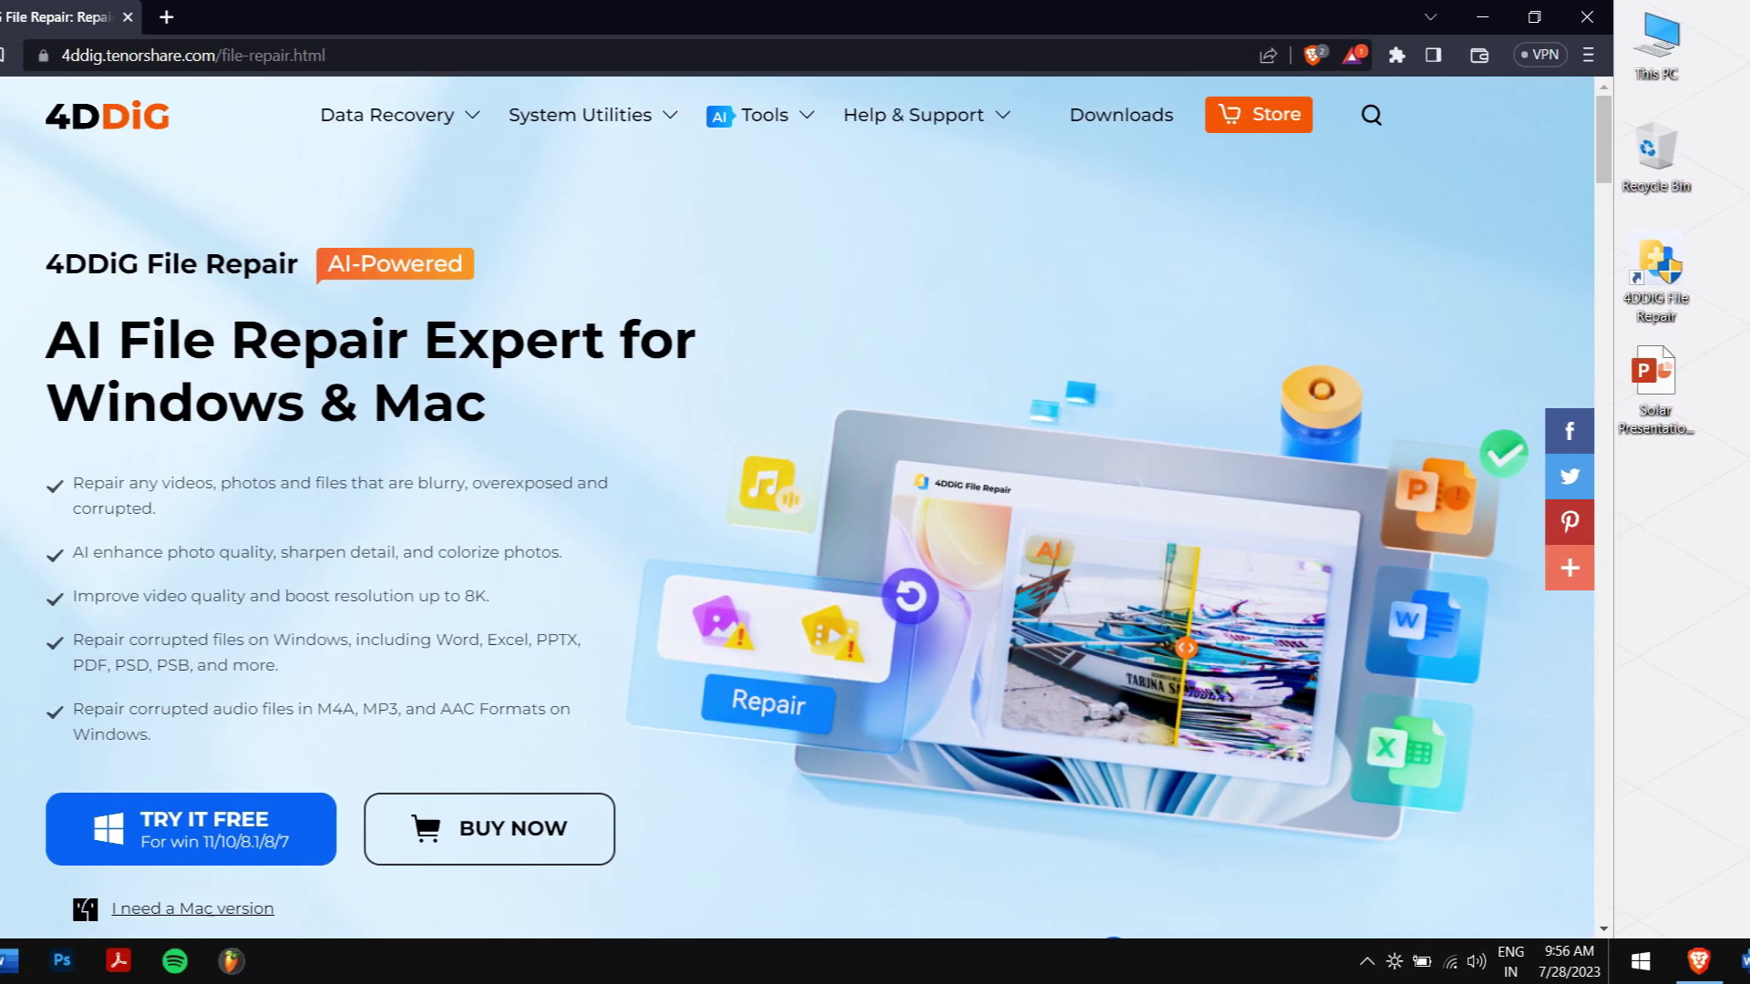
# Step: Scroll the 4DDiG File Repair page to the 'What Can 4DDiG File Repair Tool Do for You?' section
pyautogui.scroll(-1, 122, 242)
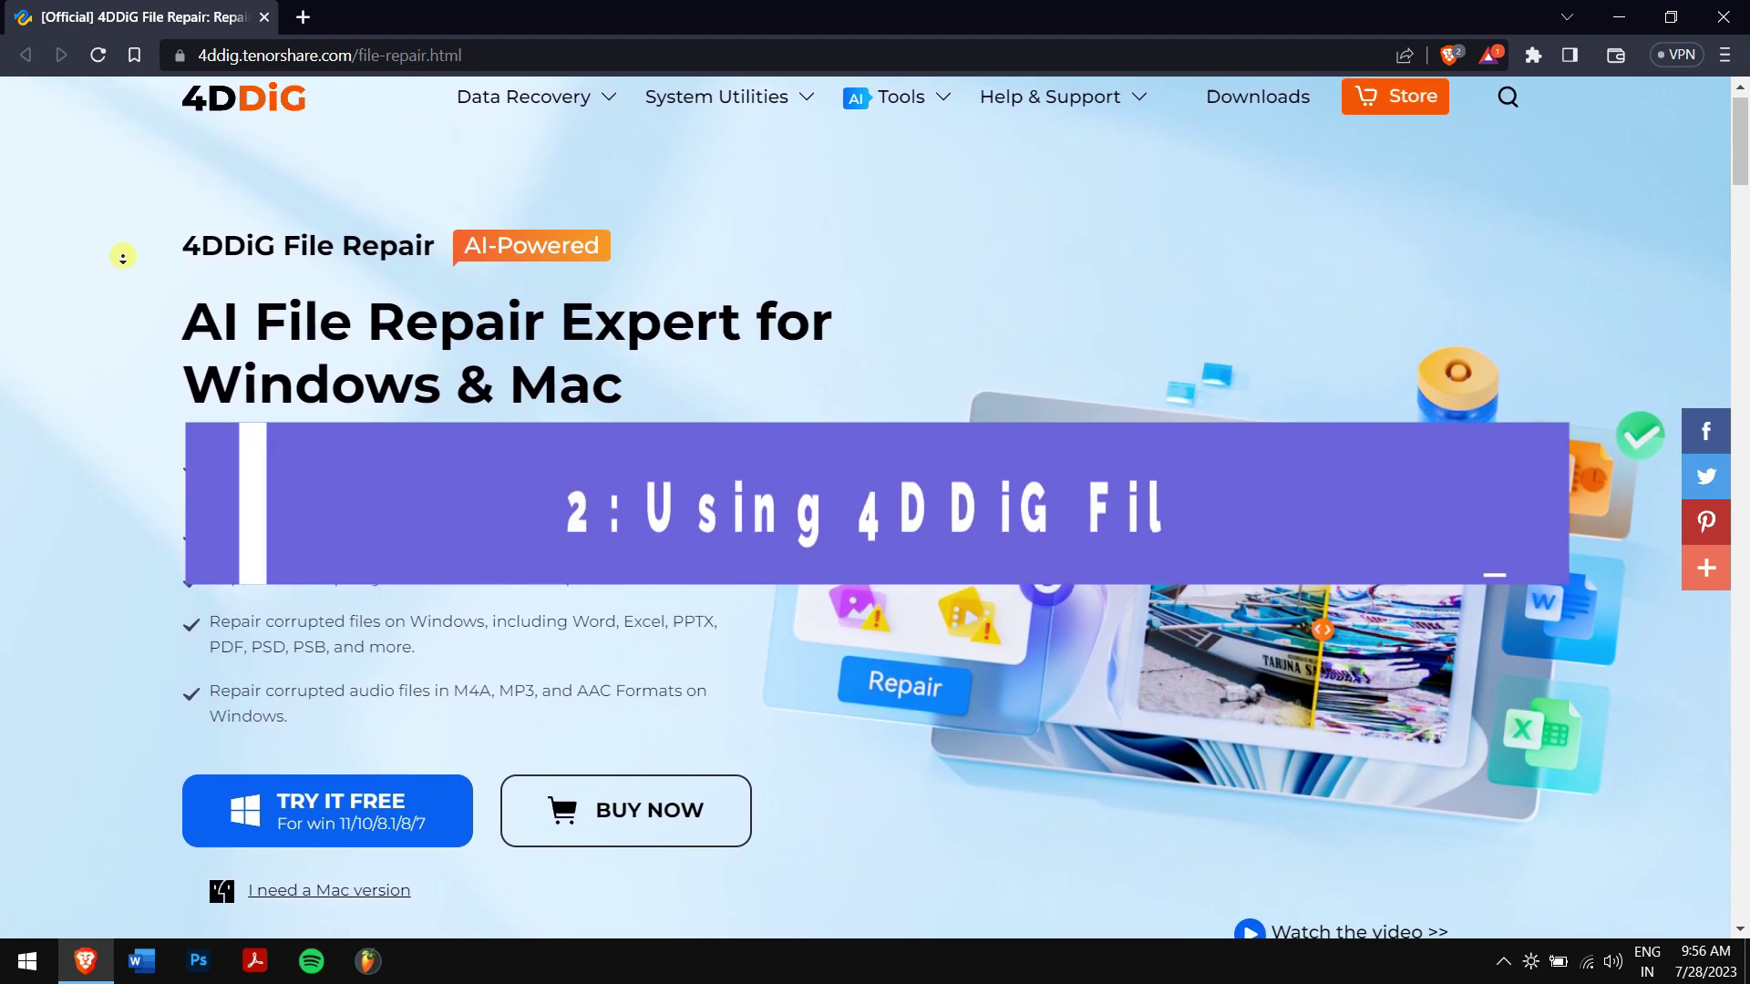
pyautogui.scroll(-2, 122, 256)
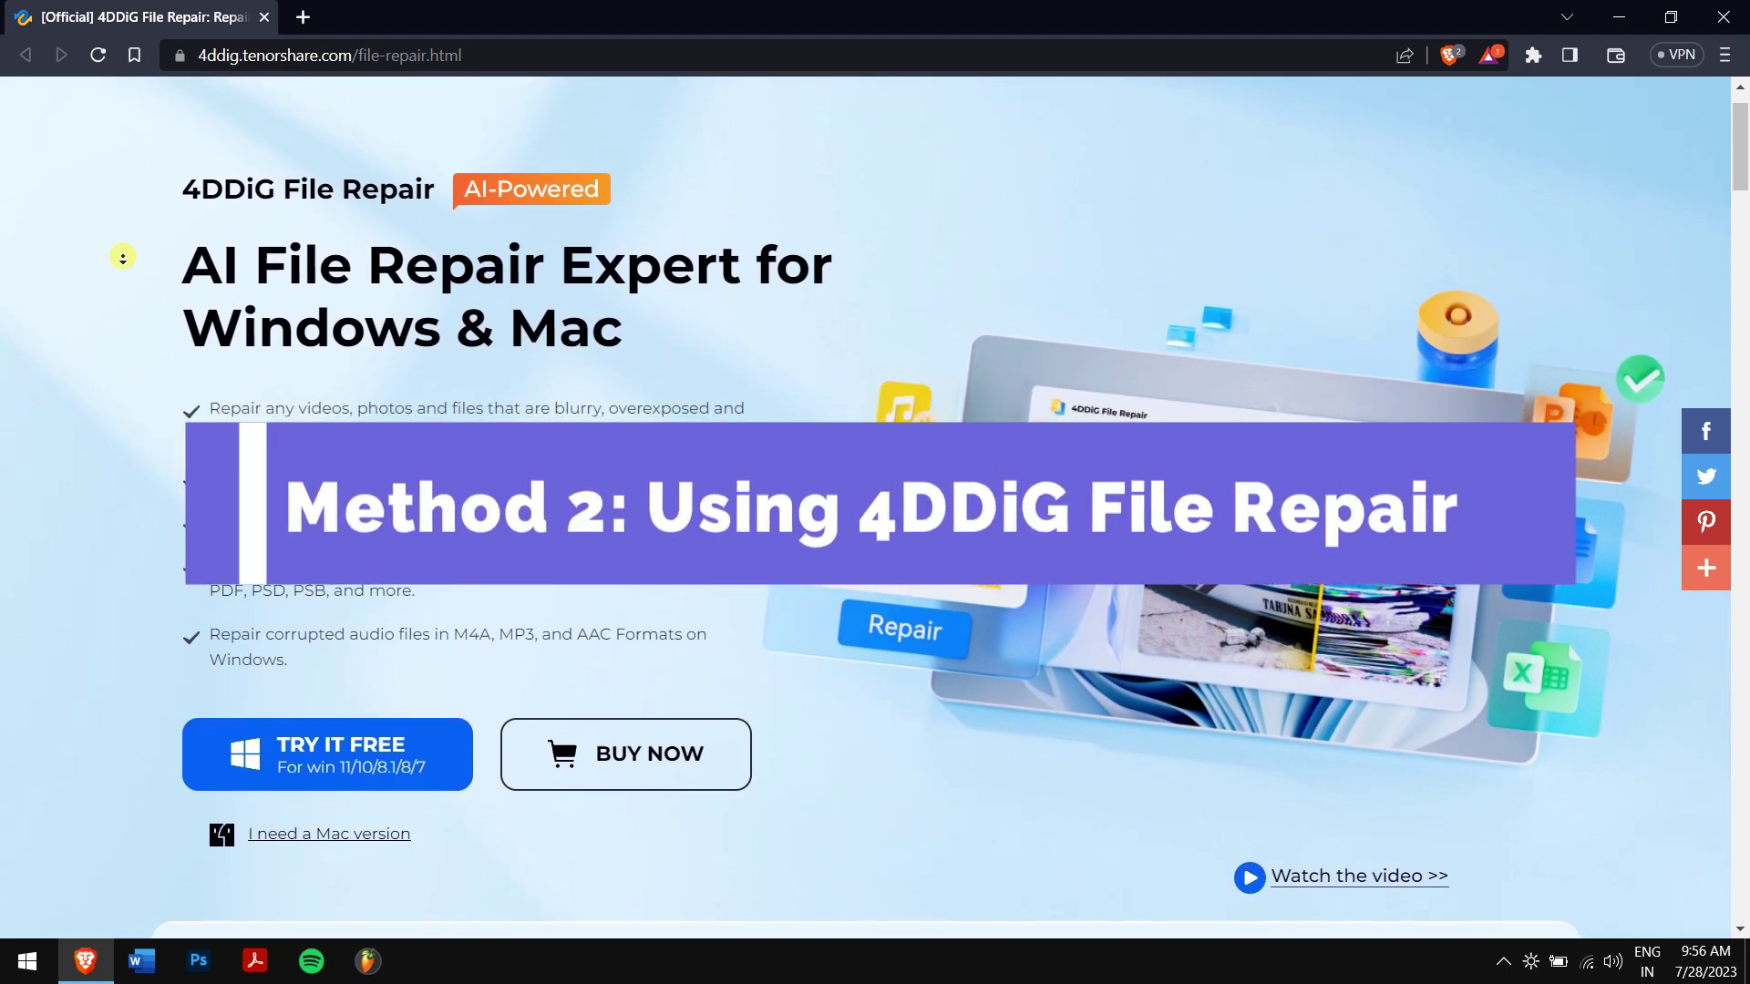
pyautogui.scroll(-2, 122, 256)
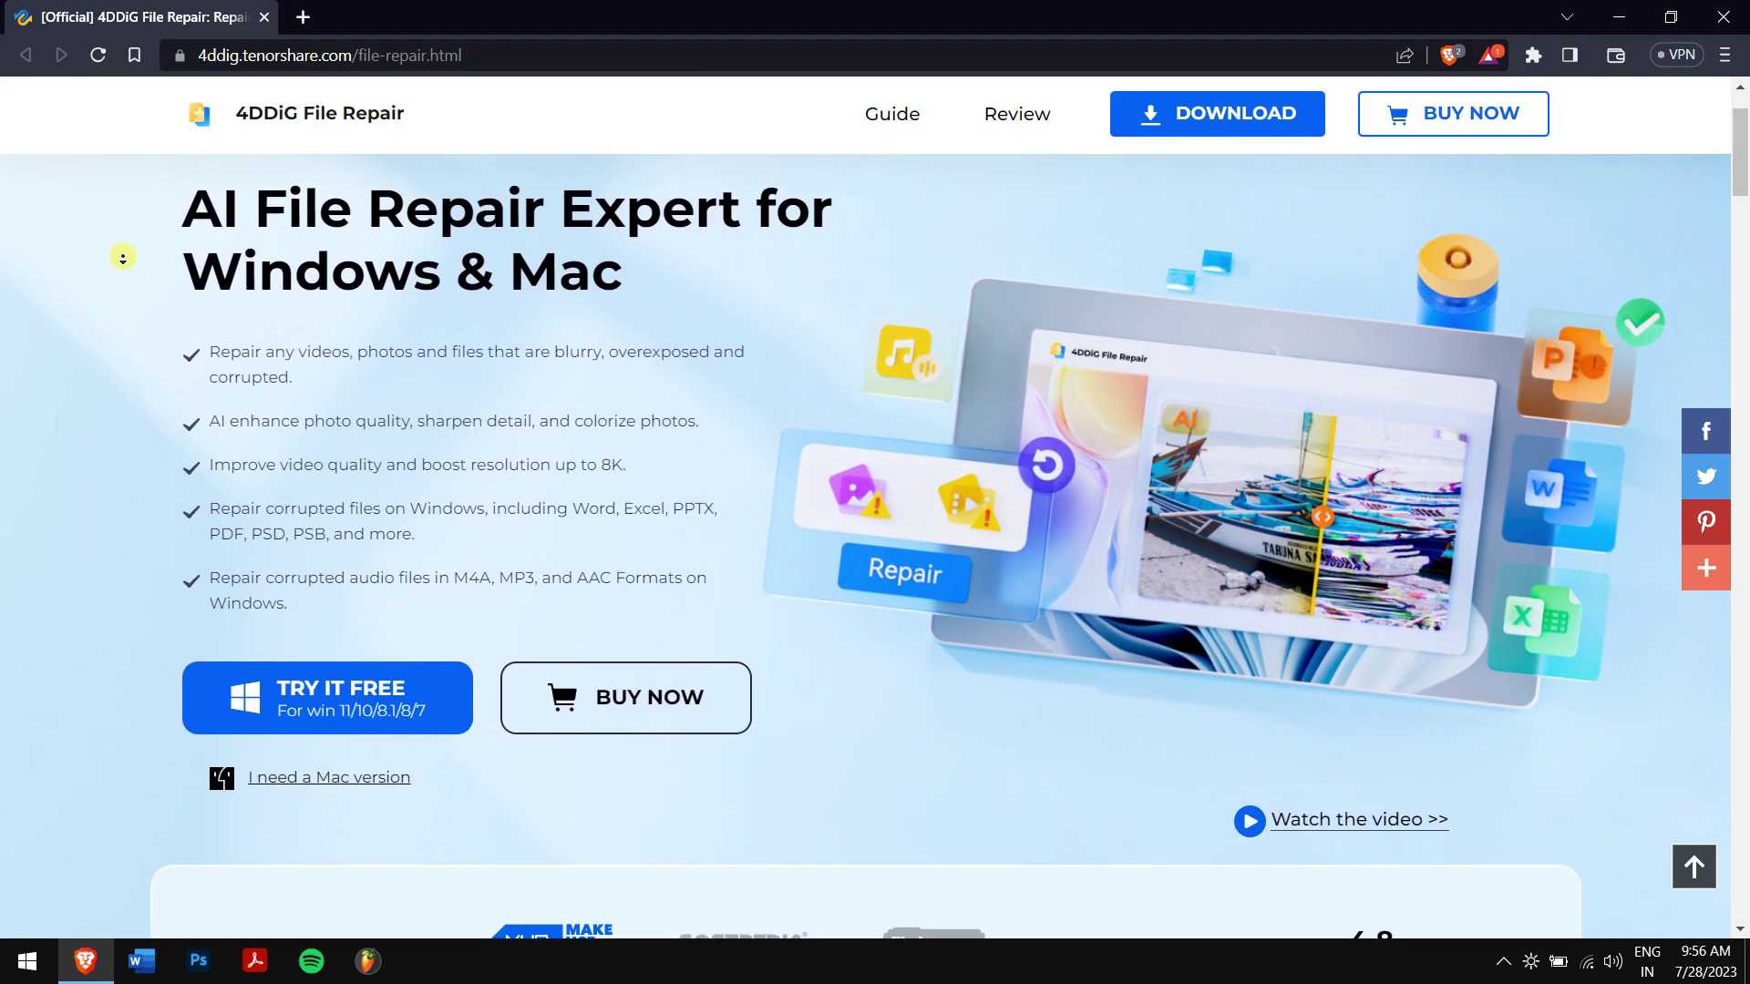
pyautogui.scroll(-2, 122, 256)
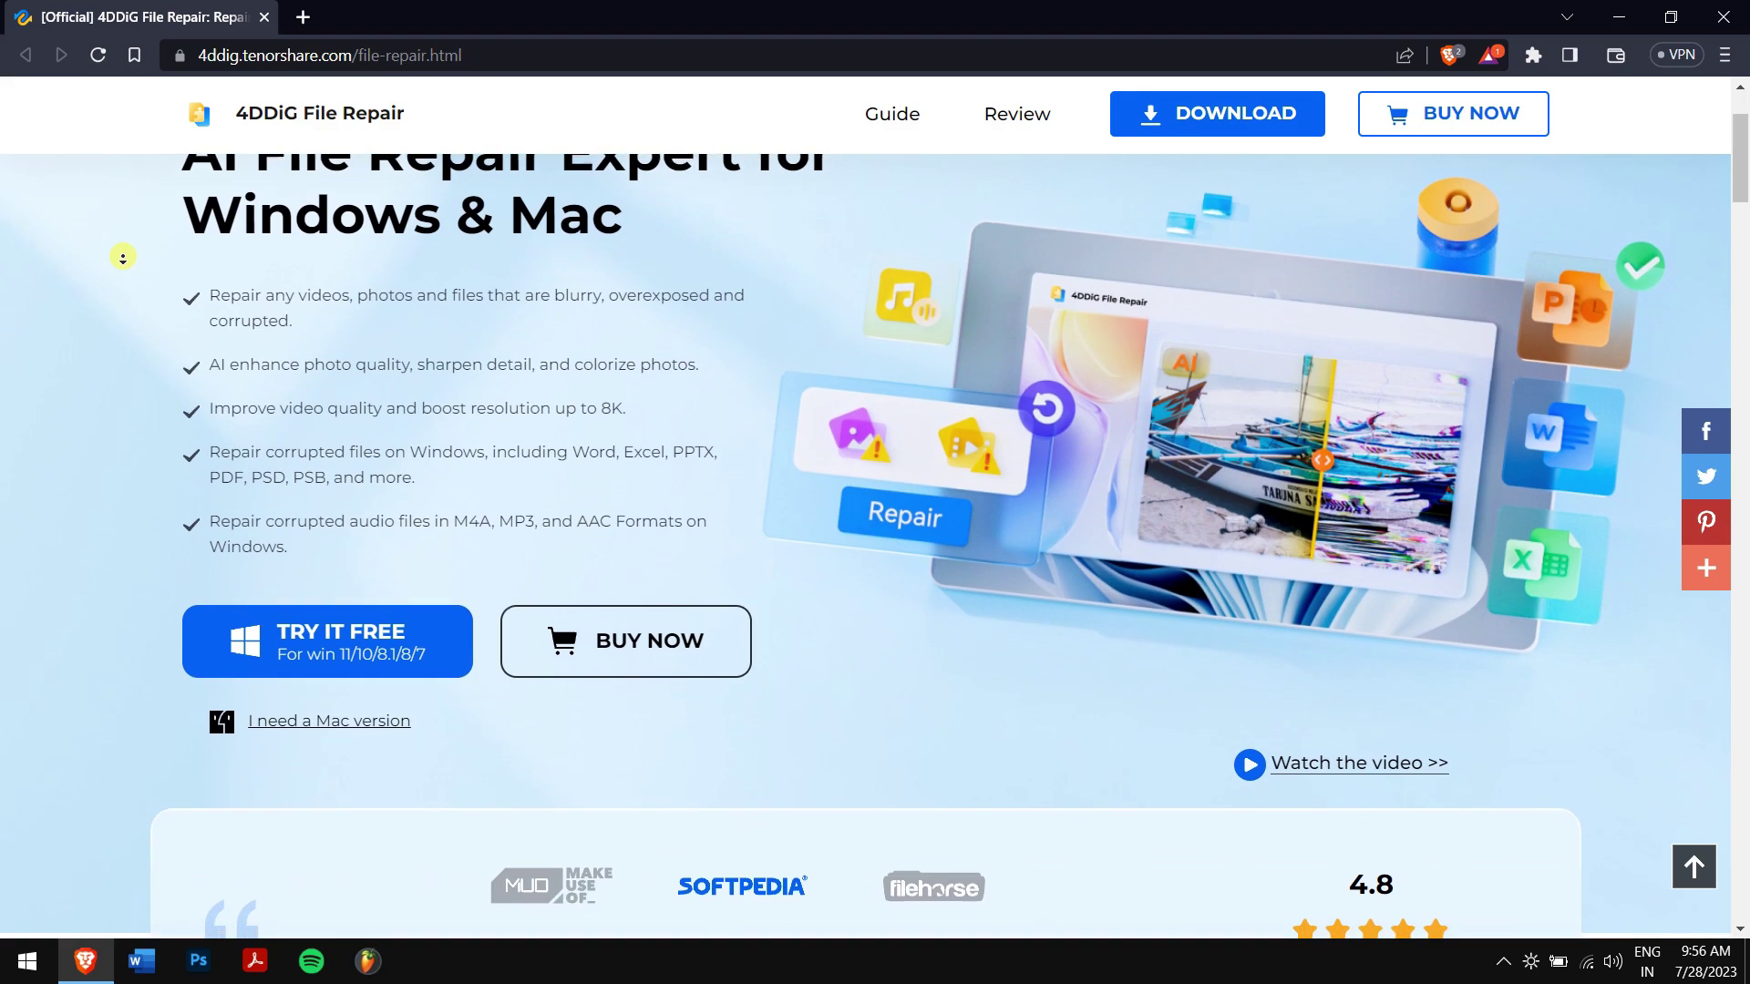
pyautogui.scroll(-1, 123, 256)
pyautogui.click(123, 257)
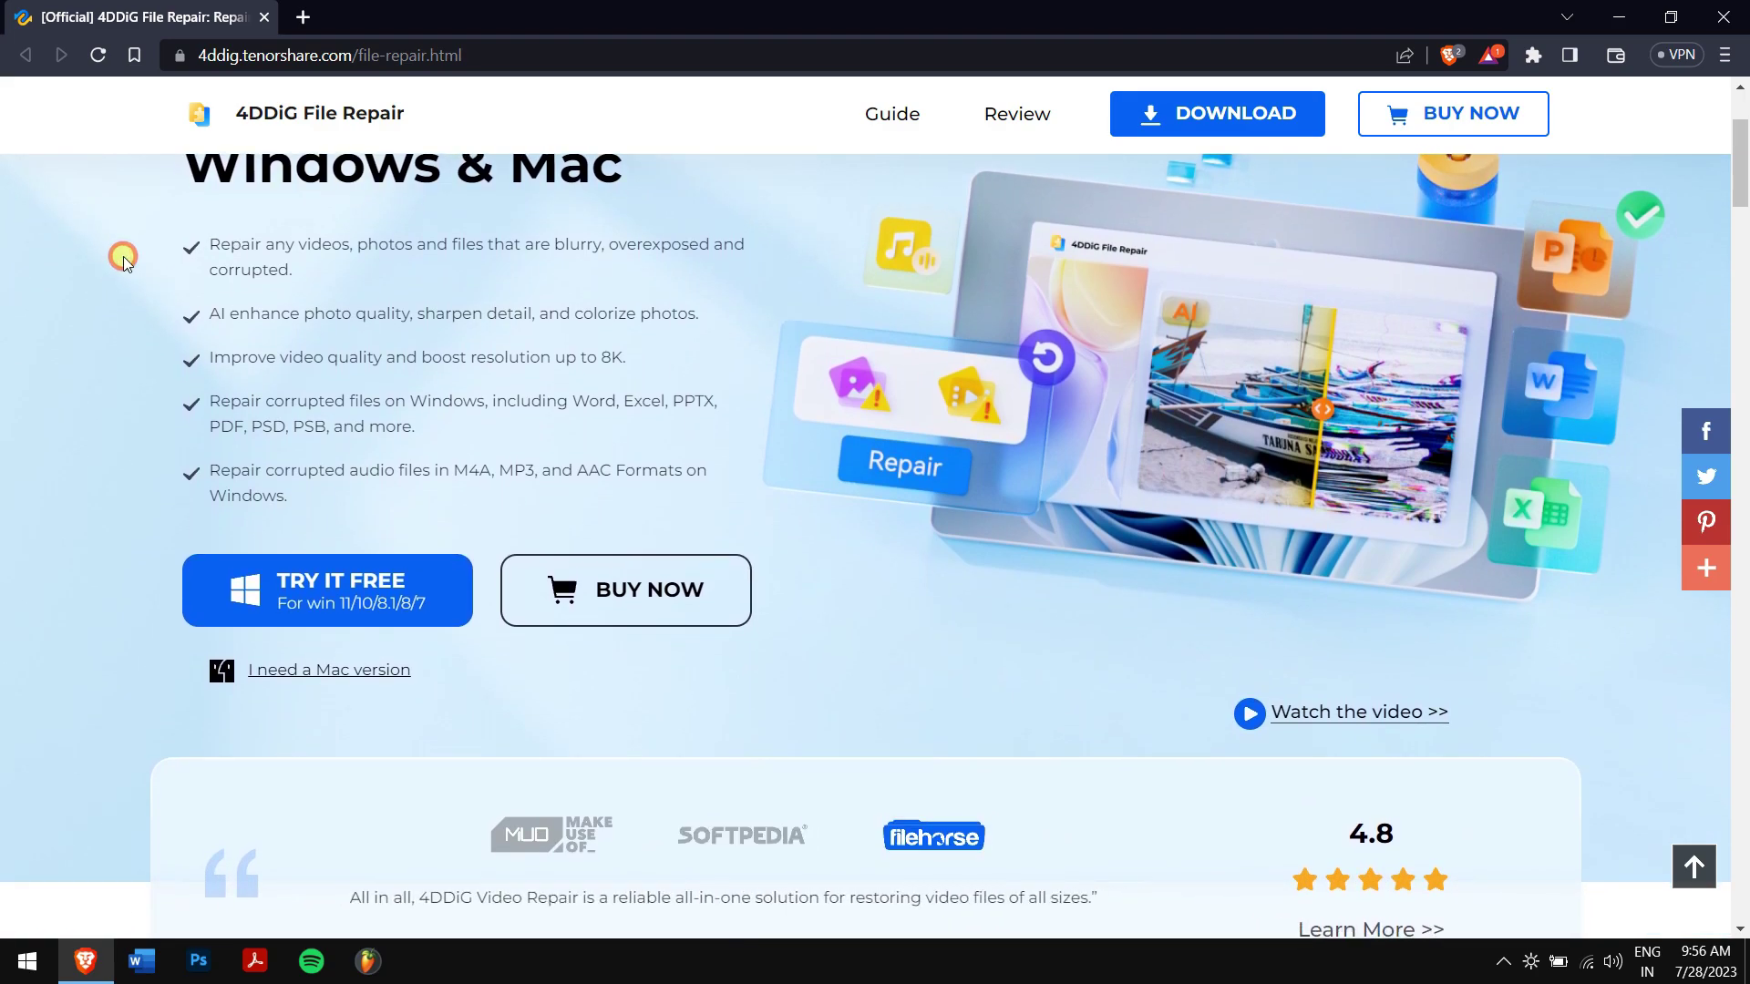
pyautogui.moveTo(215, 399); pyautogui.dragTo(439, 442)
pyautogui.click(295, 399)
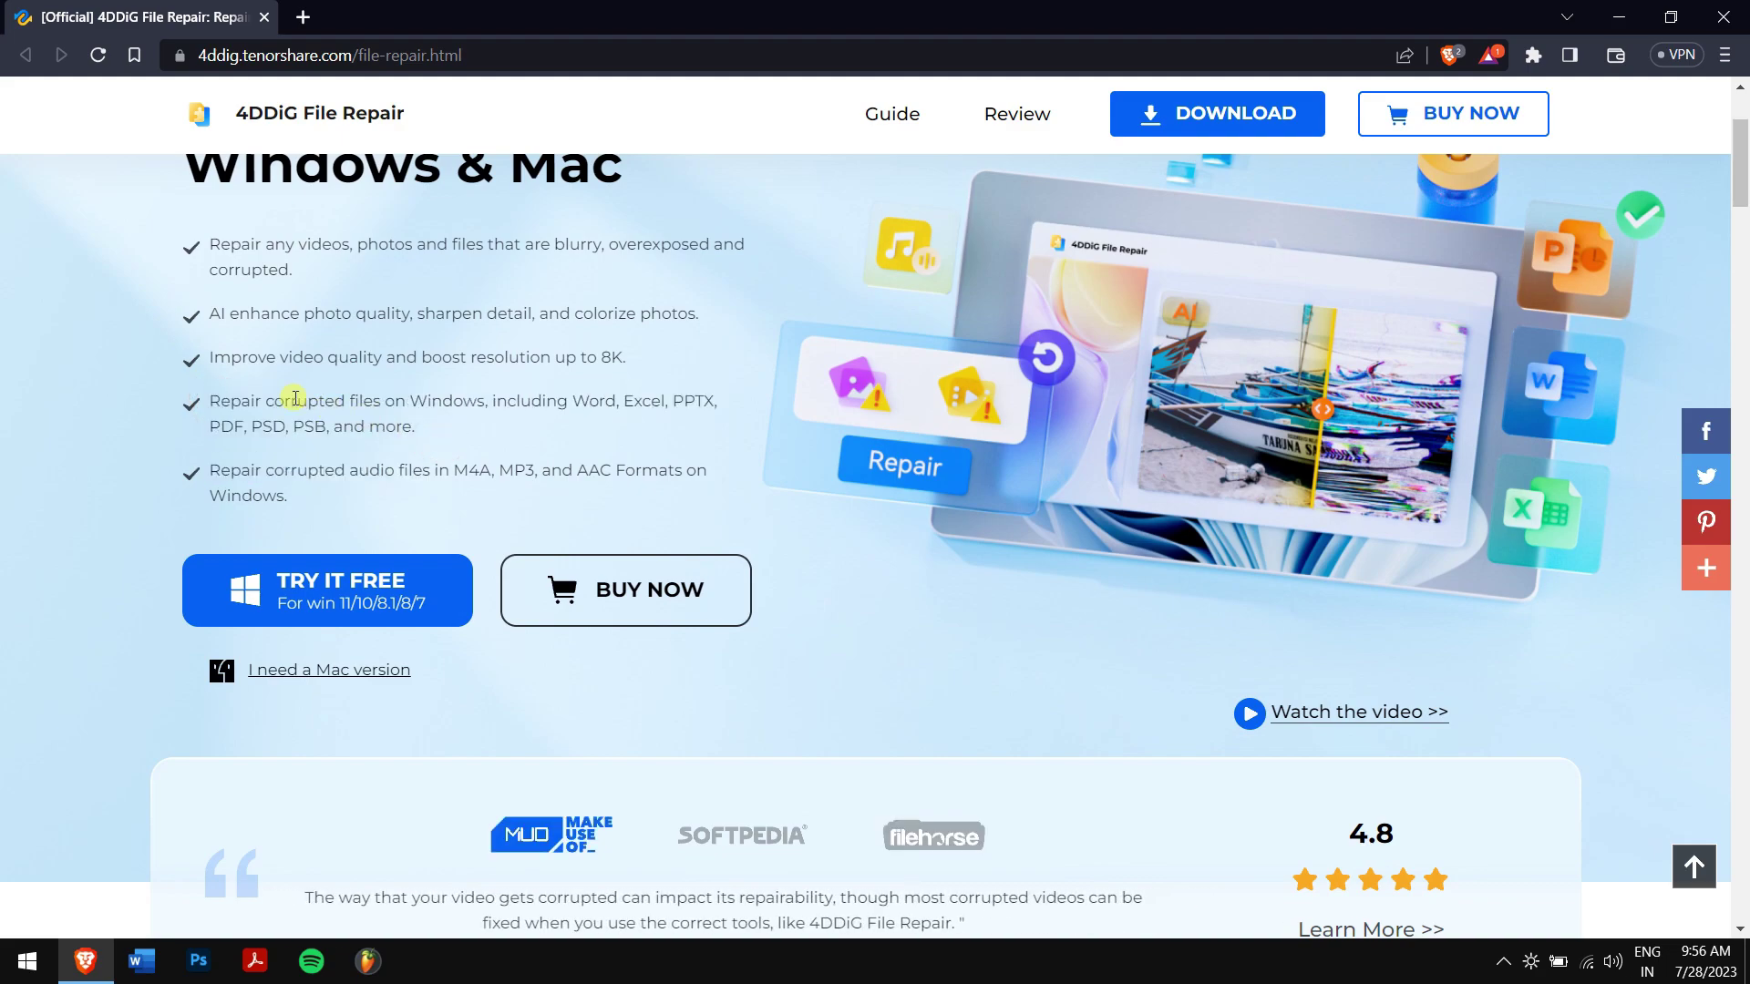
pyautogui.middleClick(110, 477)
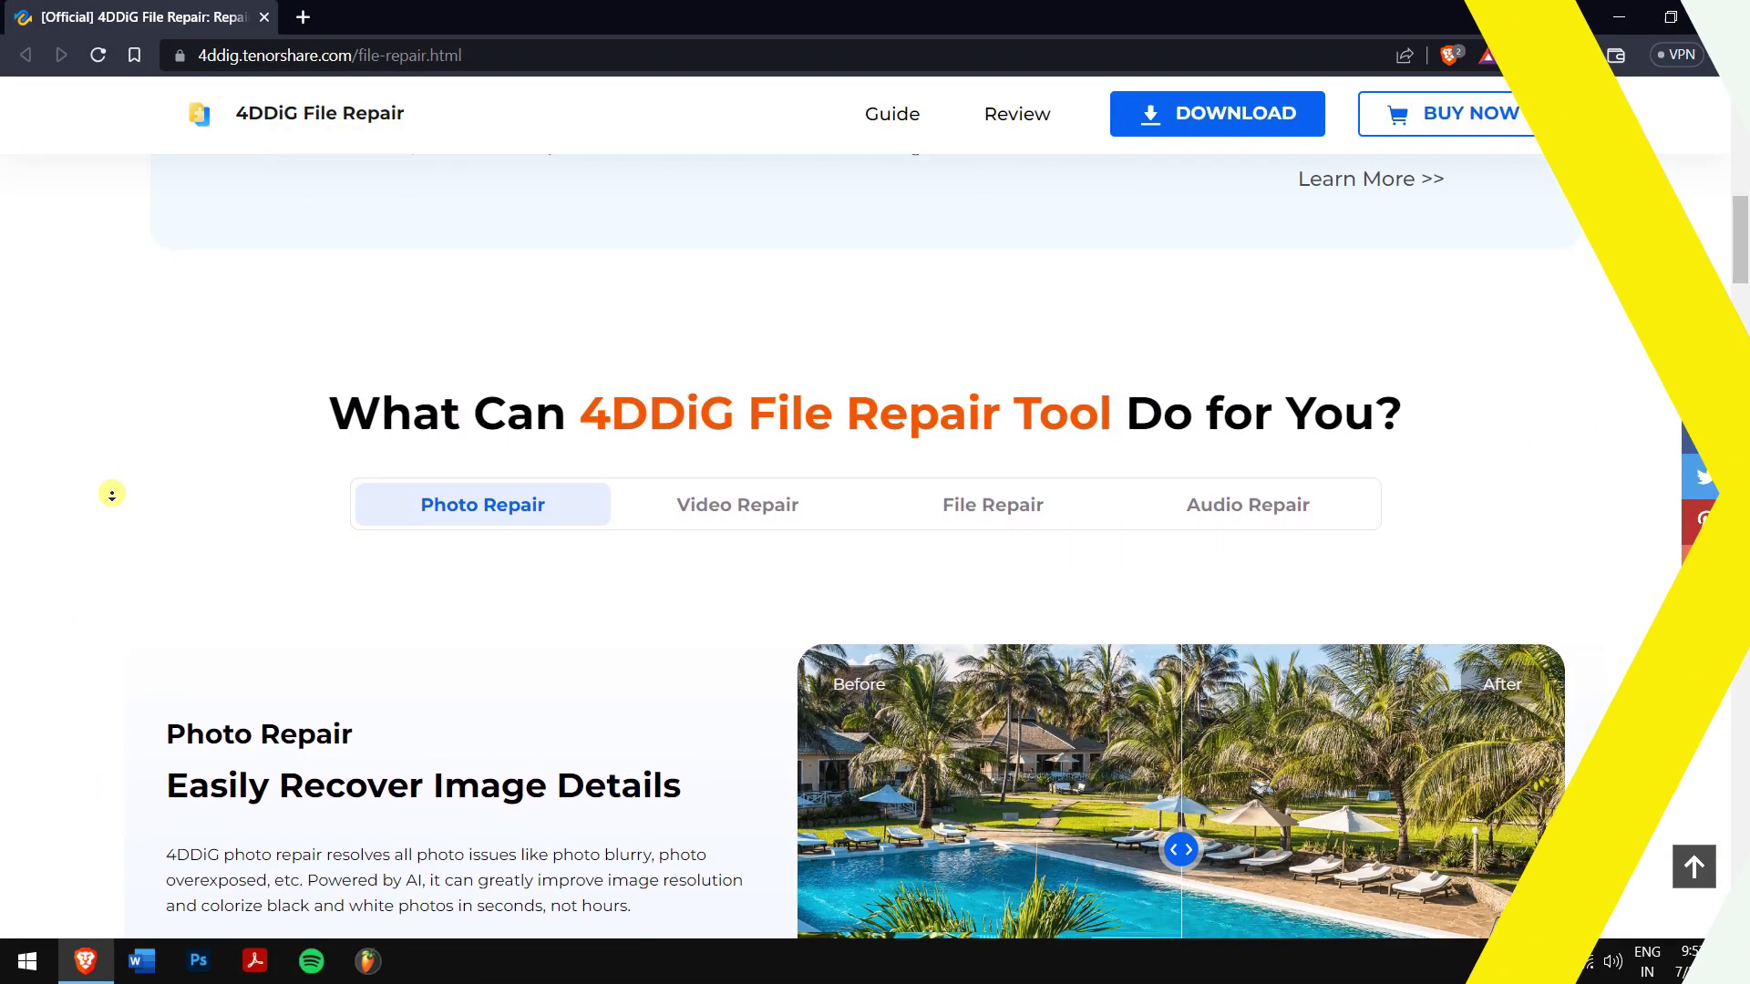
pyautogui.scroll(-1, 111, 493)
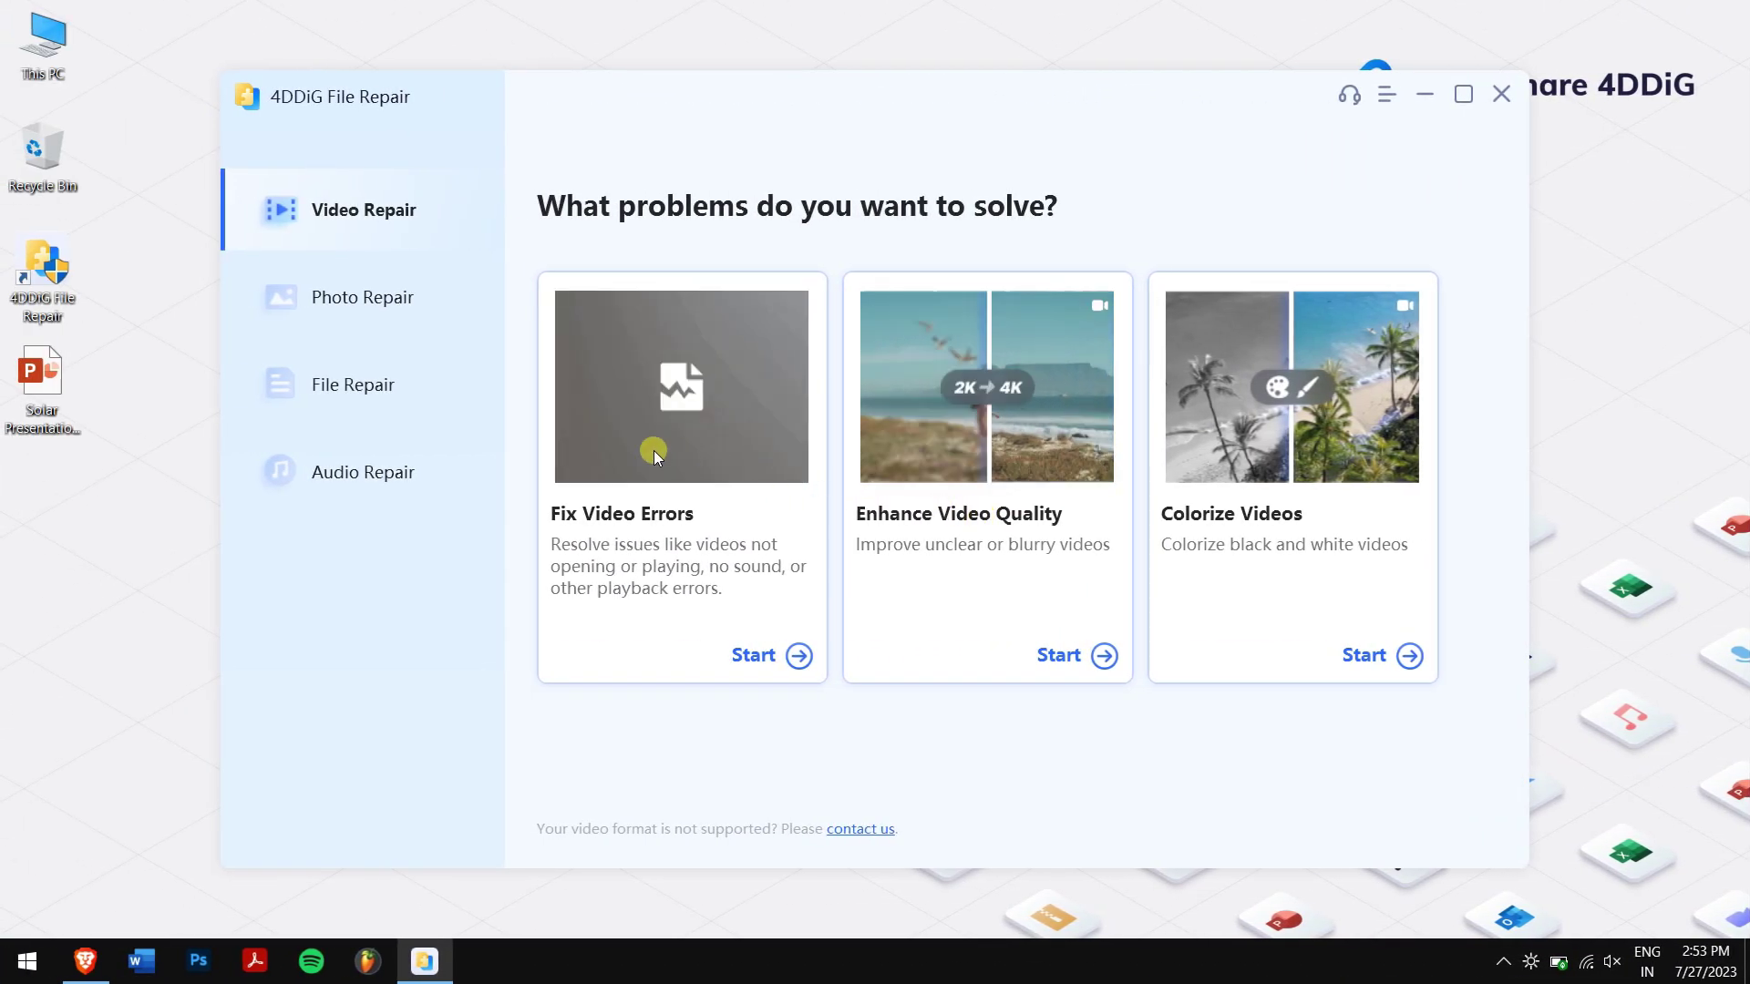
# Step: Add Desktop\Solar Presentation.pptx to 4DDiG's file repair list and start the repair
pyautogui.click(361, 409)
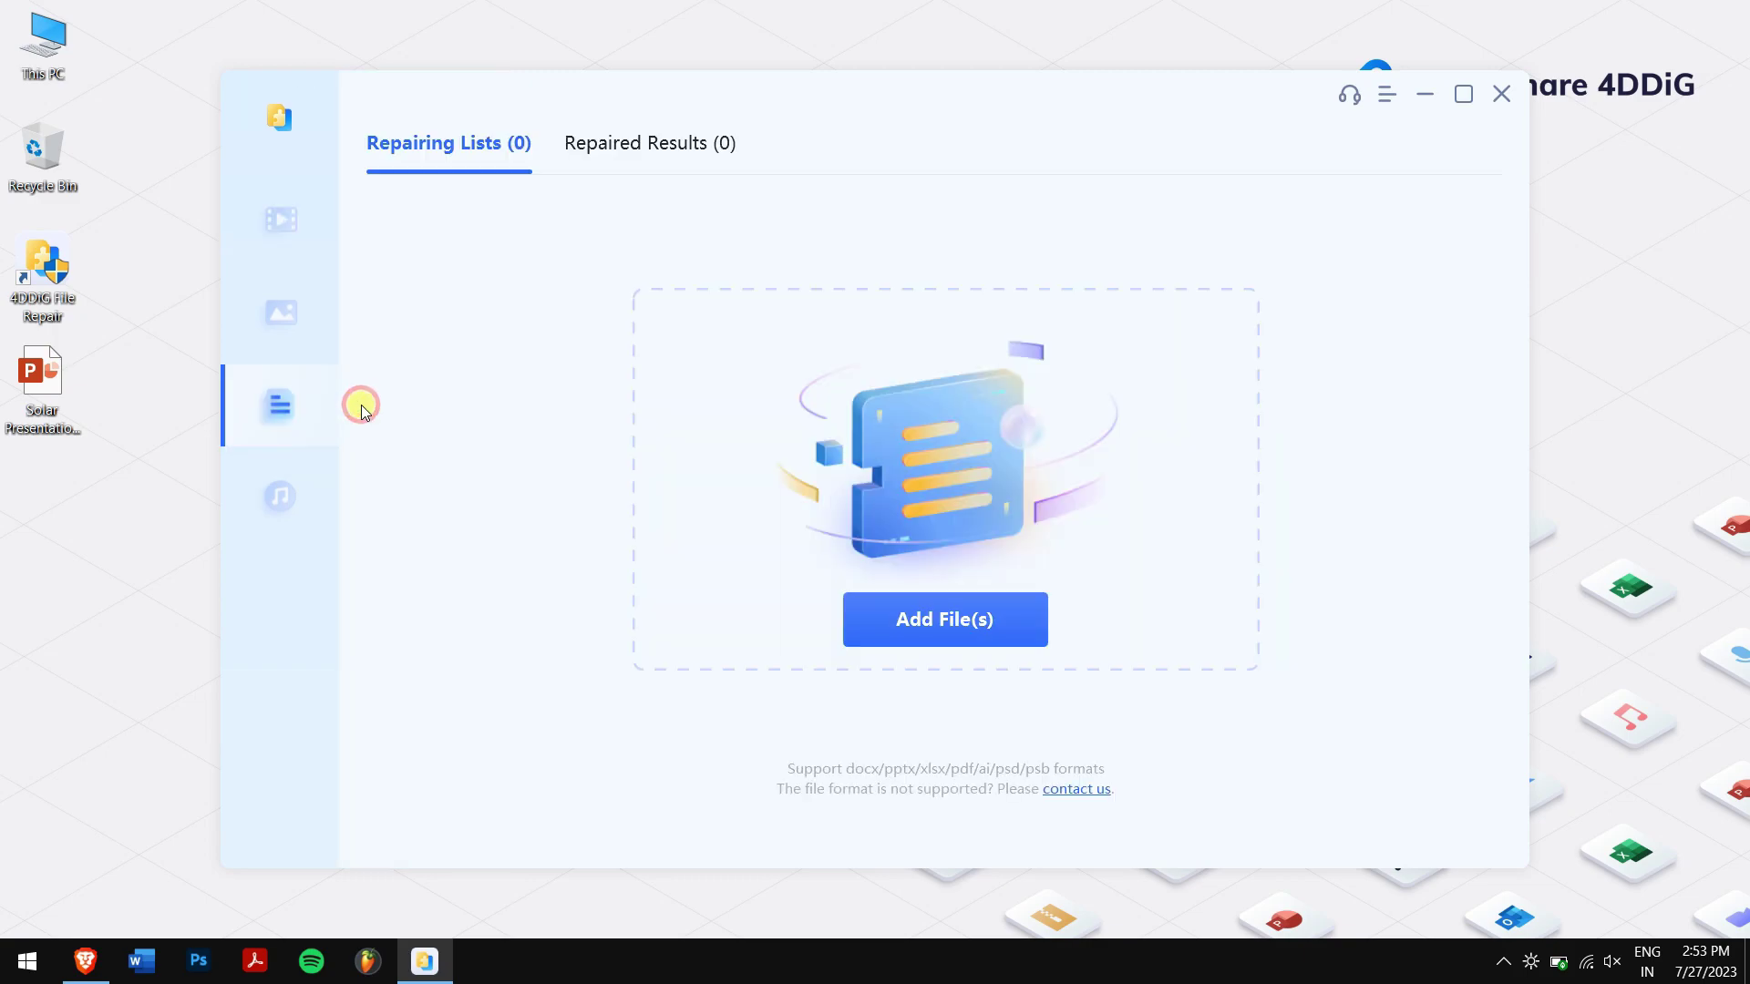
pyautogui.click(956, 613)
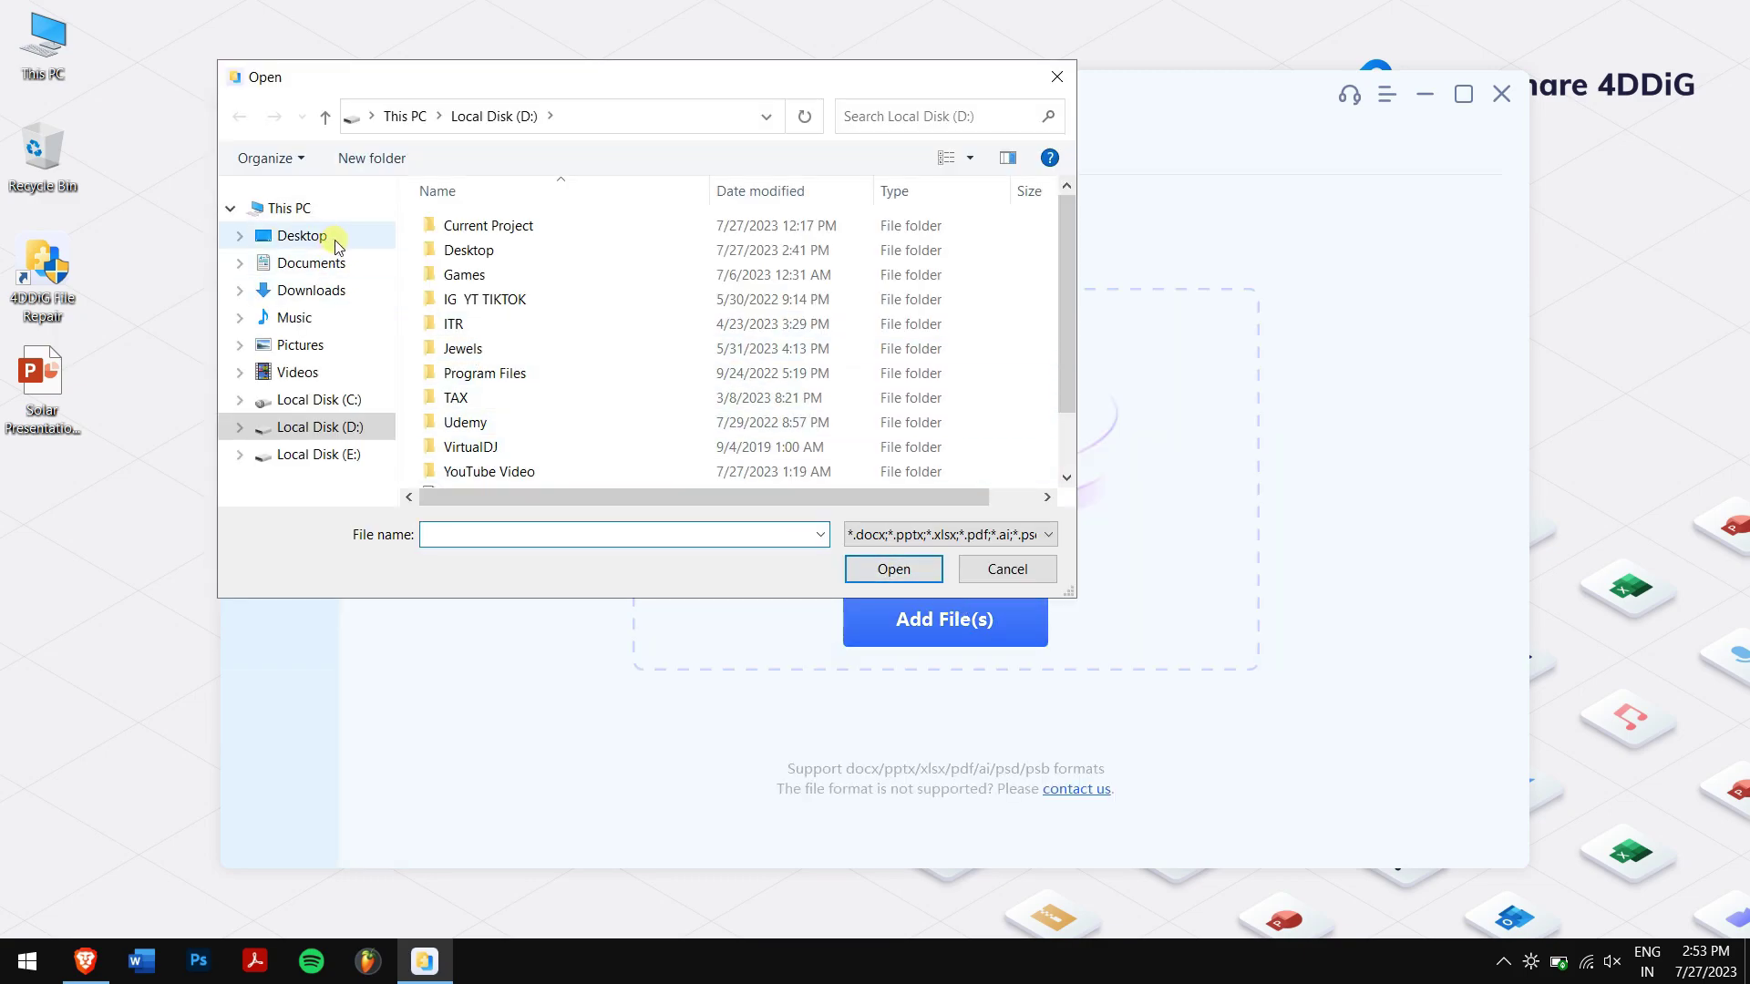
pyautogui.click(334, 237)
pyautogui.click(499, 225)
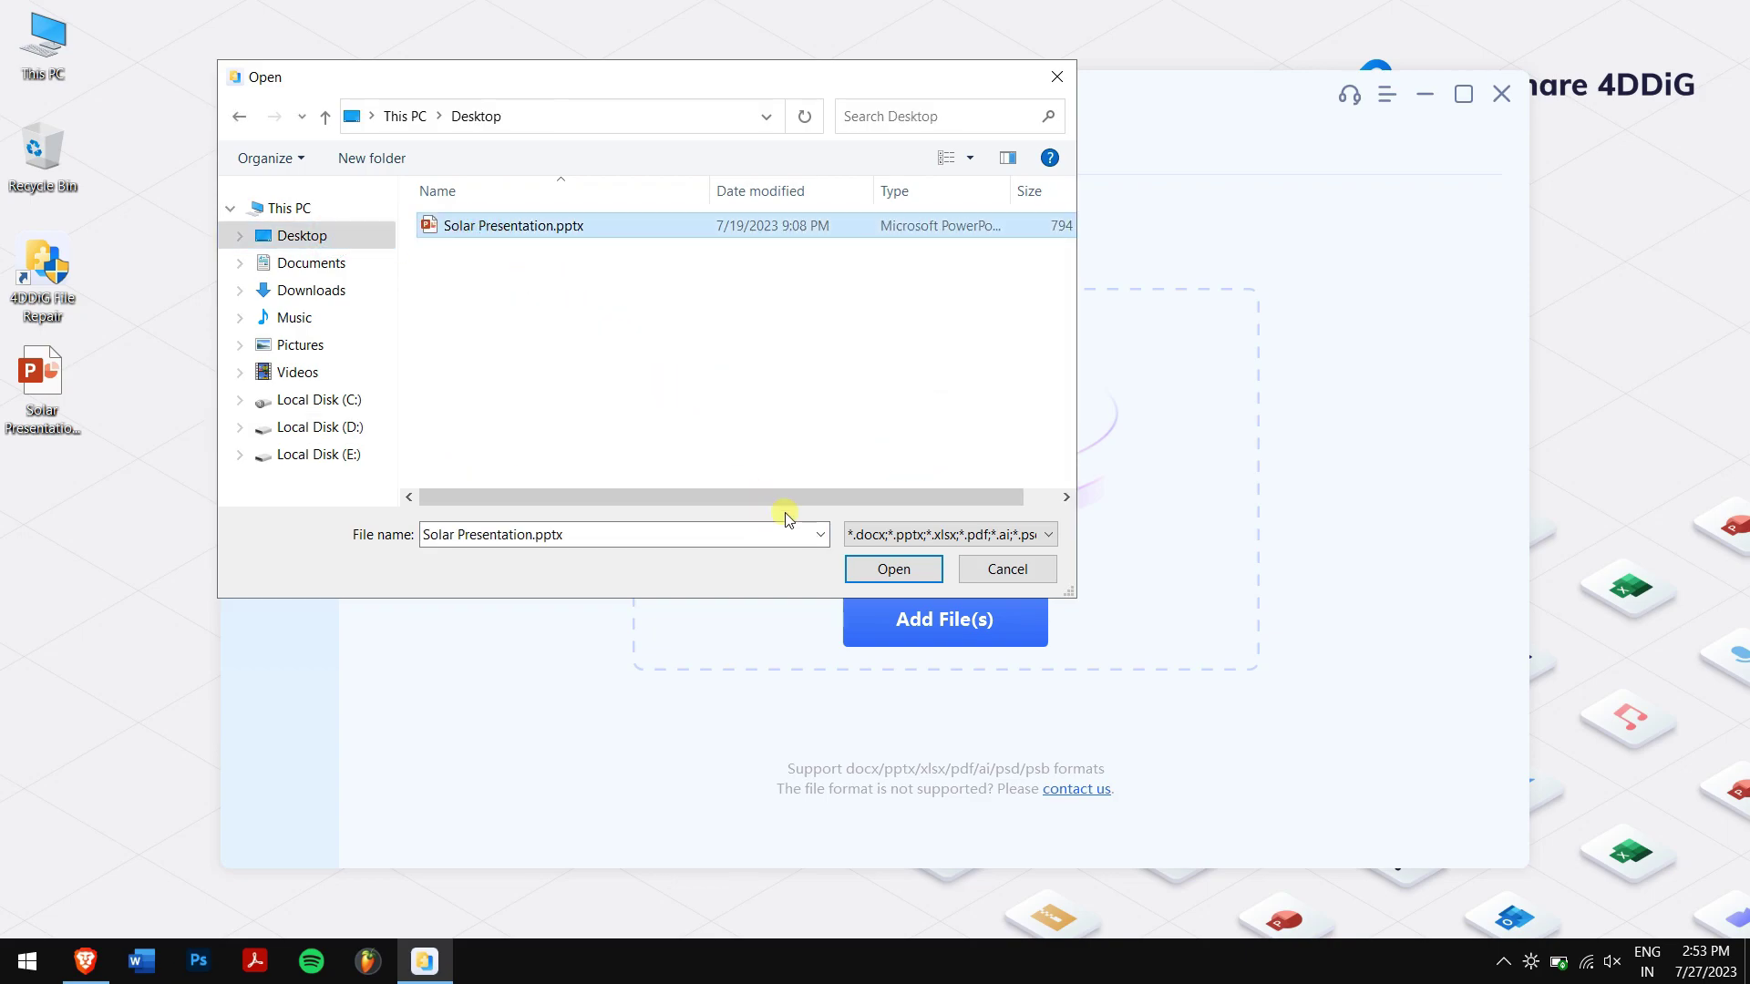
pyautogui.click(893, 570)
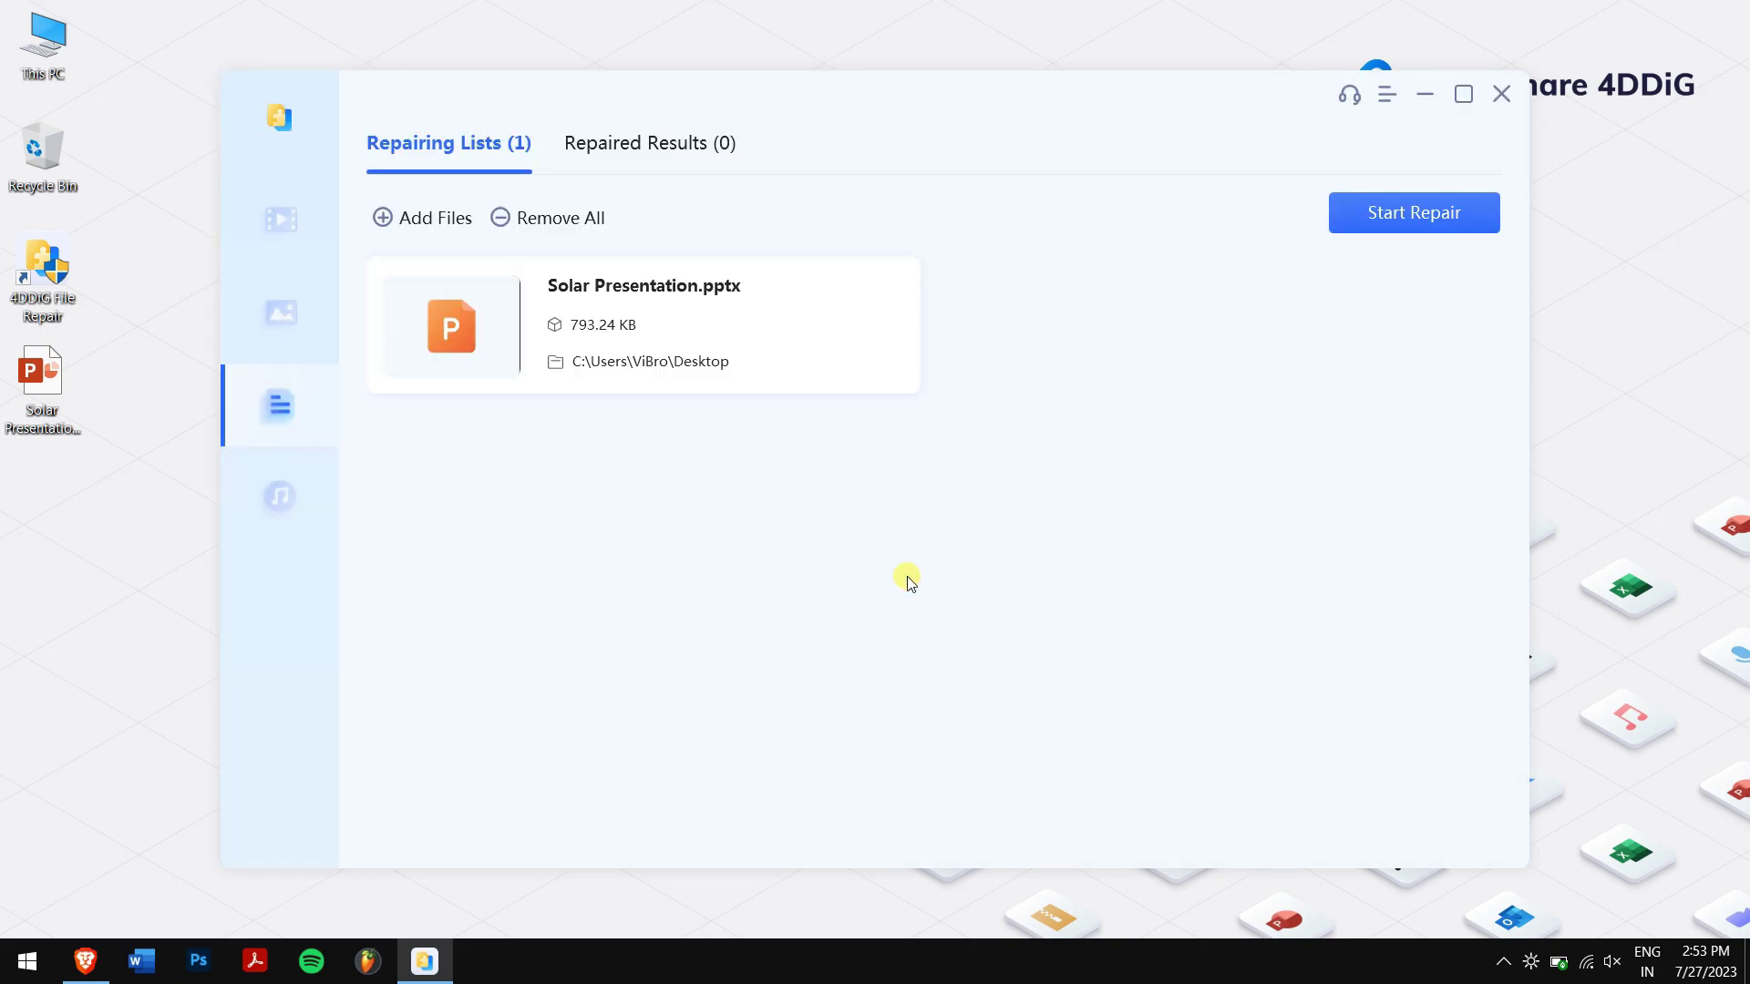
pyautogui.click(1391, 226)
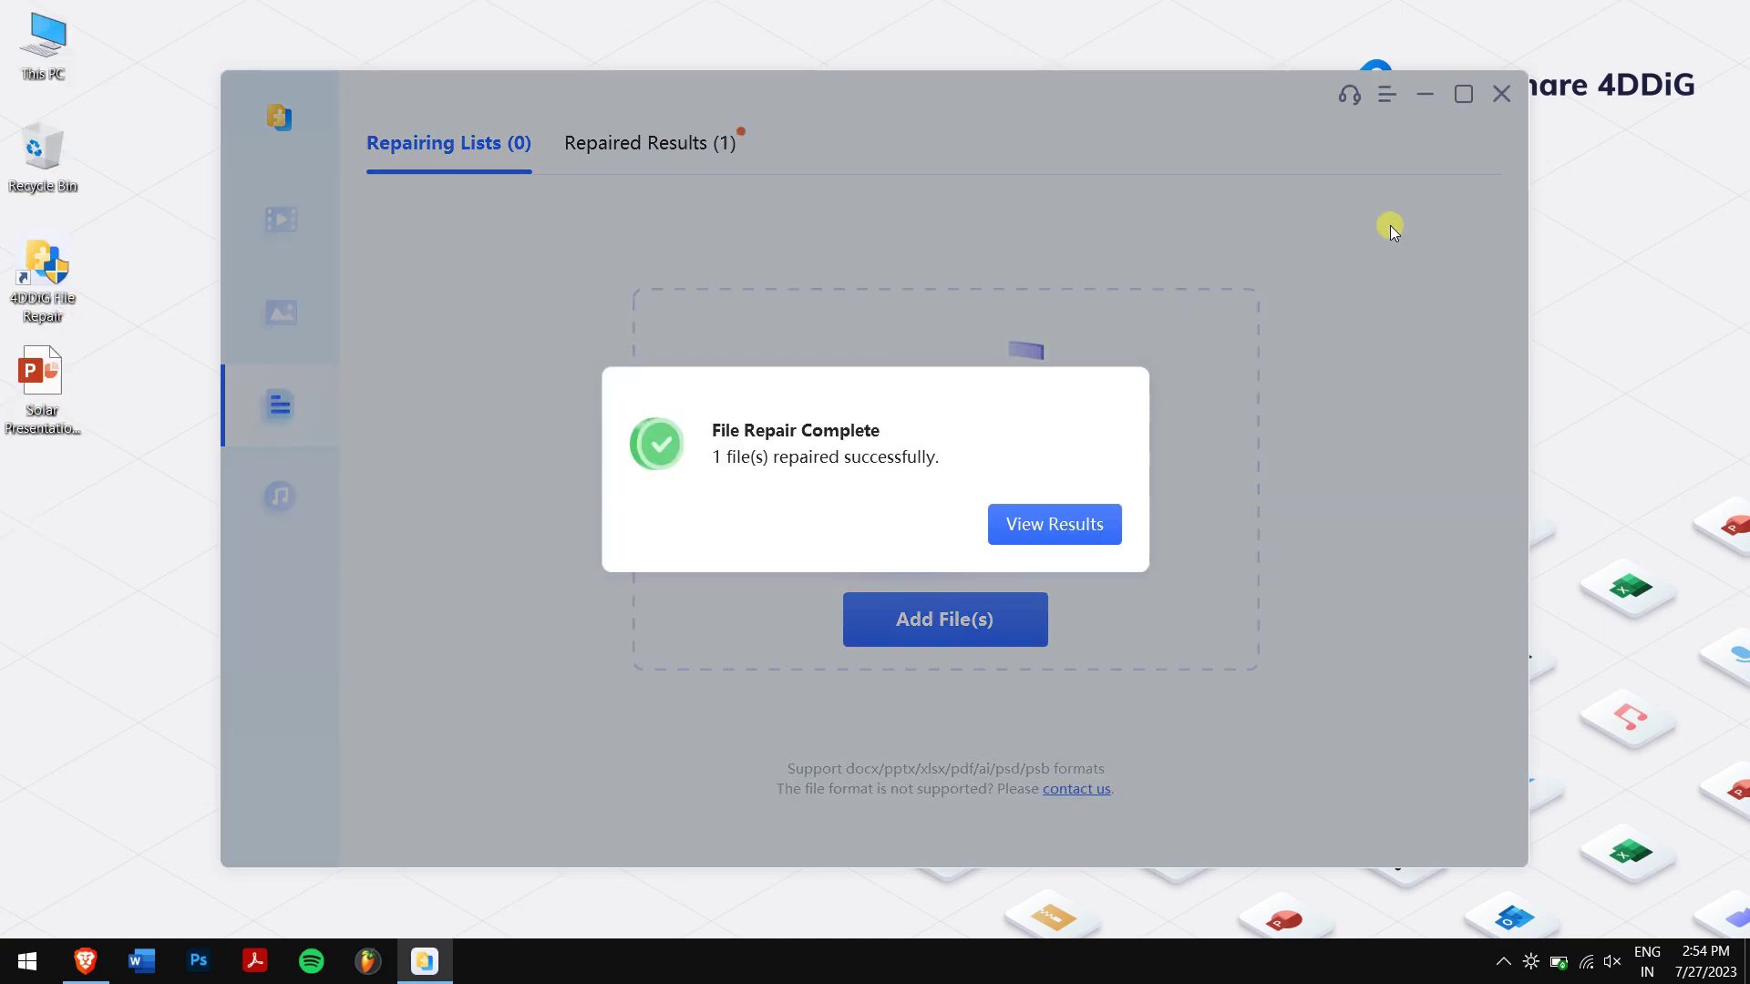
# Step: Export the repaired Solar Presentation to the Desktop and browse slides 4 and 3 in PowerPoint
pyautogui.click(1075, 515)
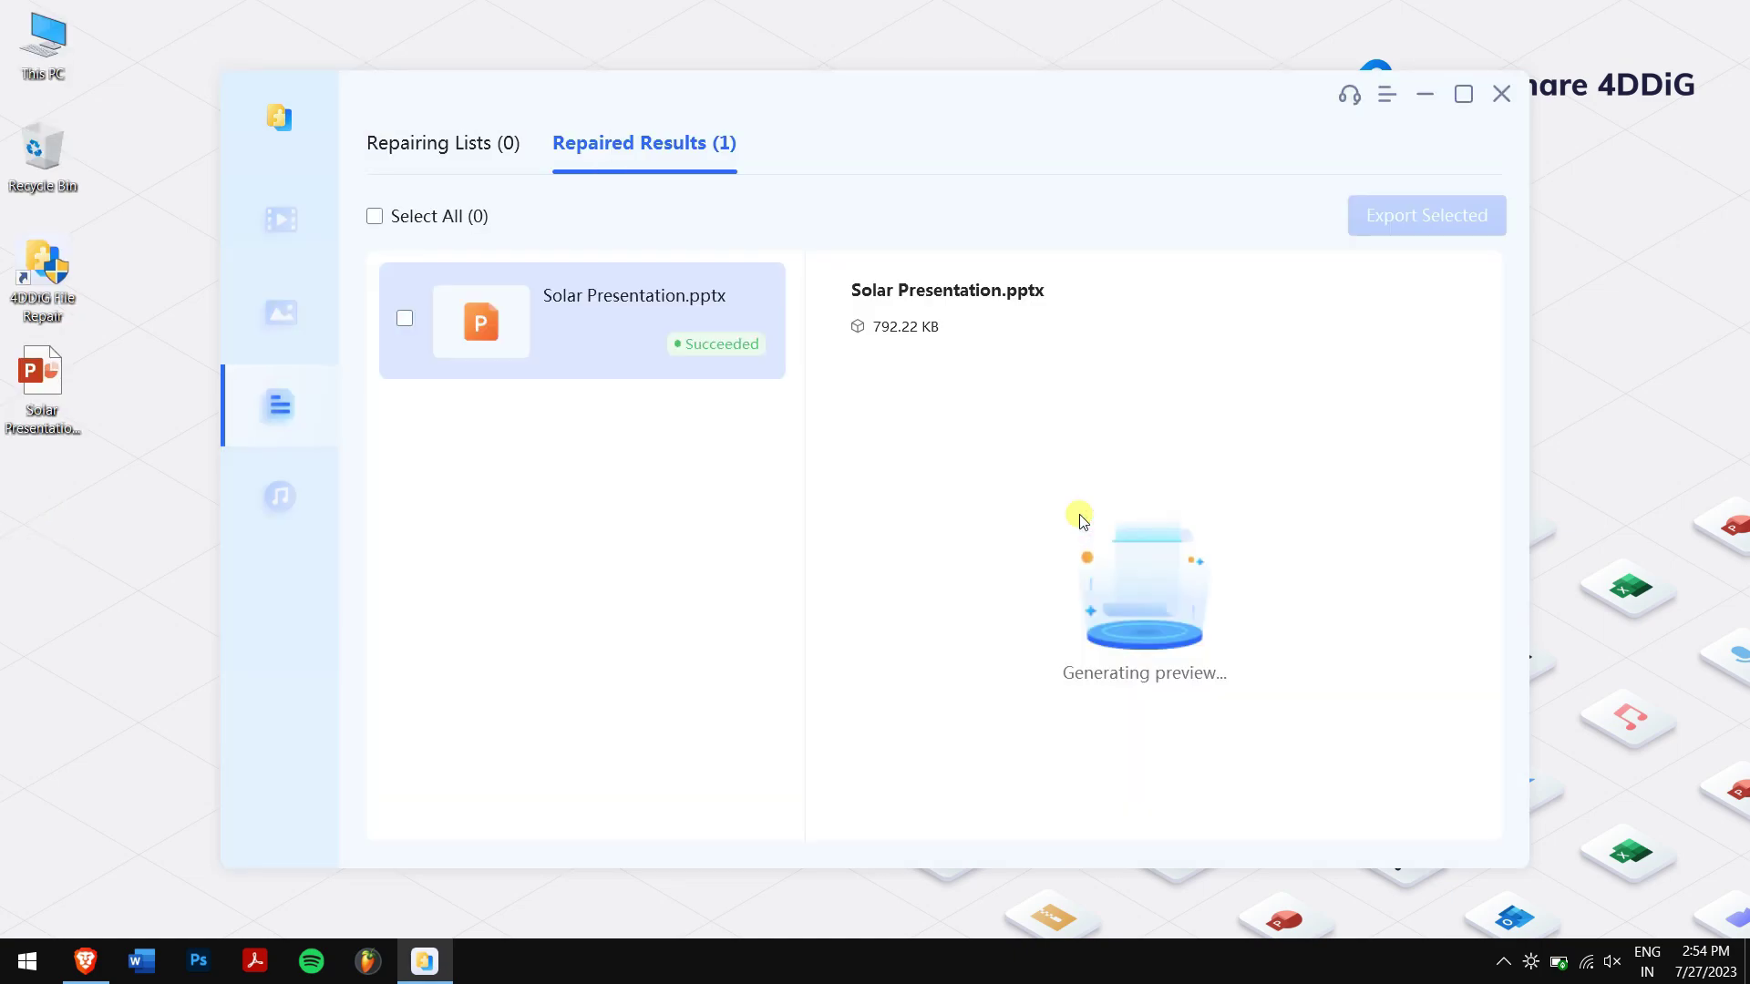
pyautogui.moveTo(695, 344)
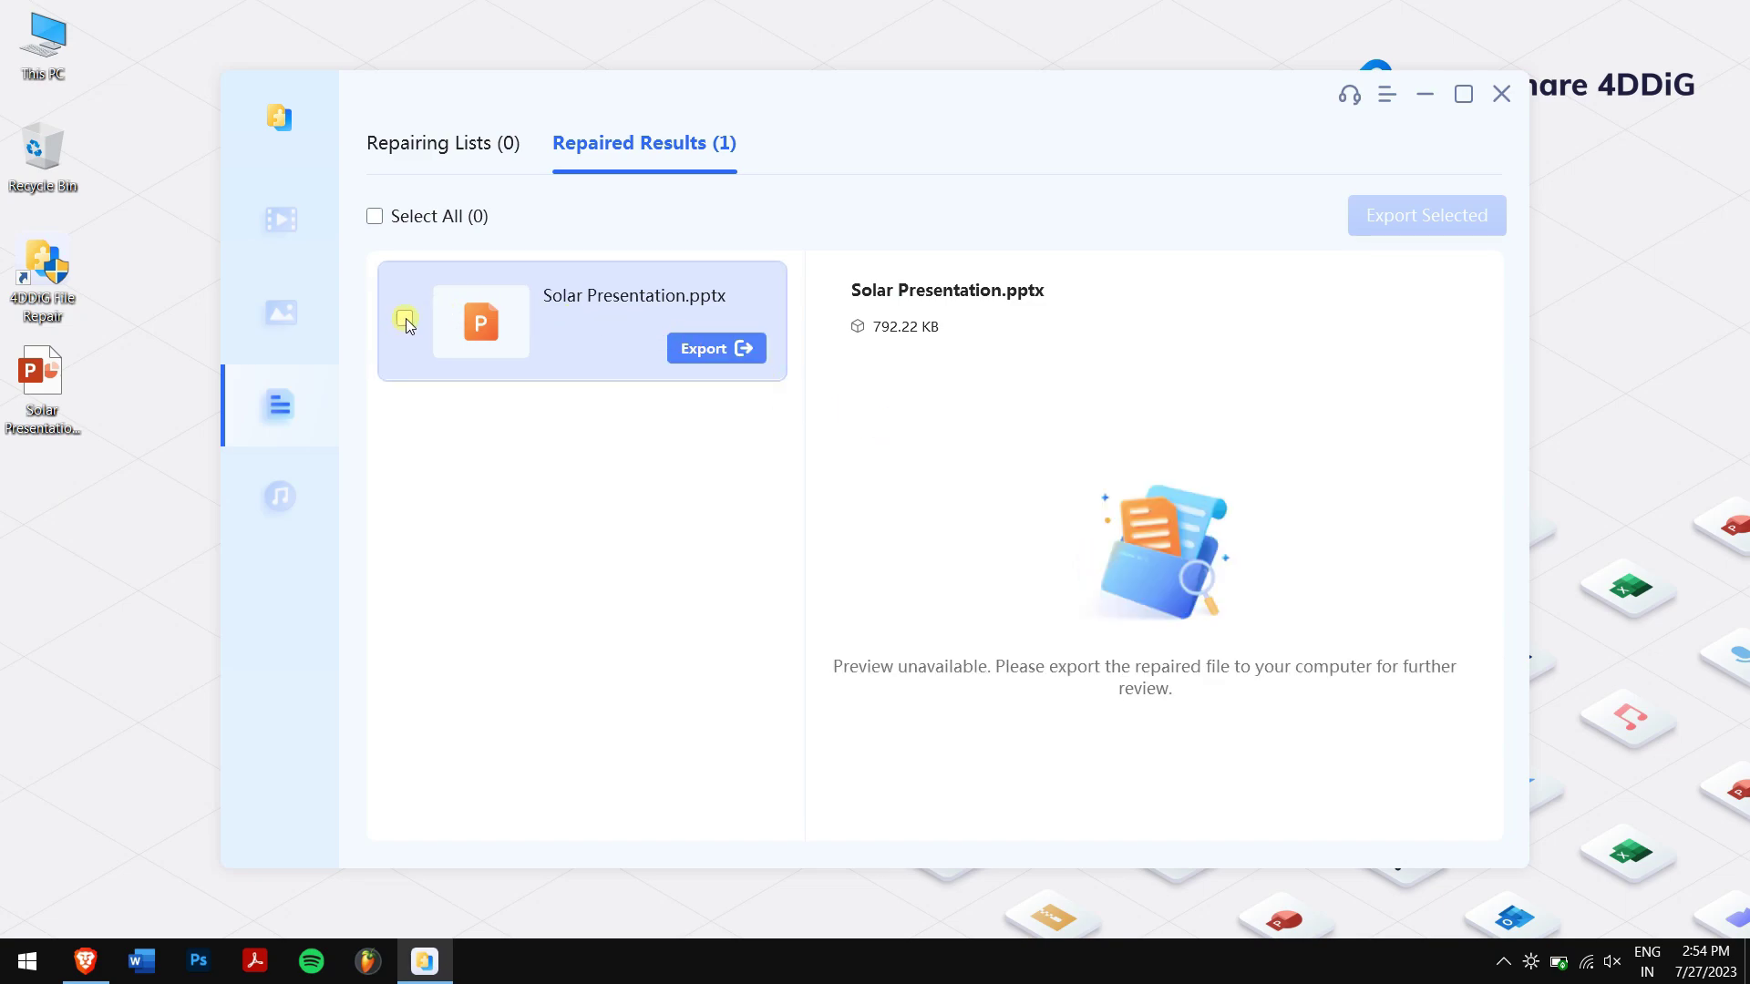
pyautogui.click(405, 319)
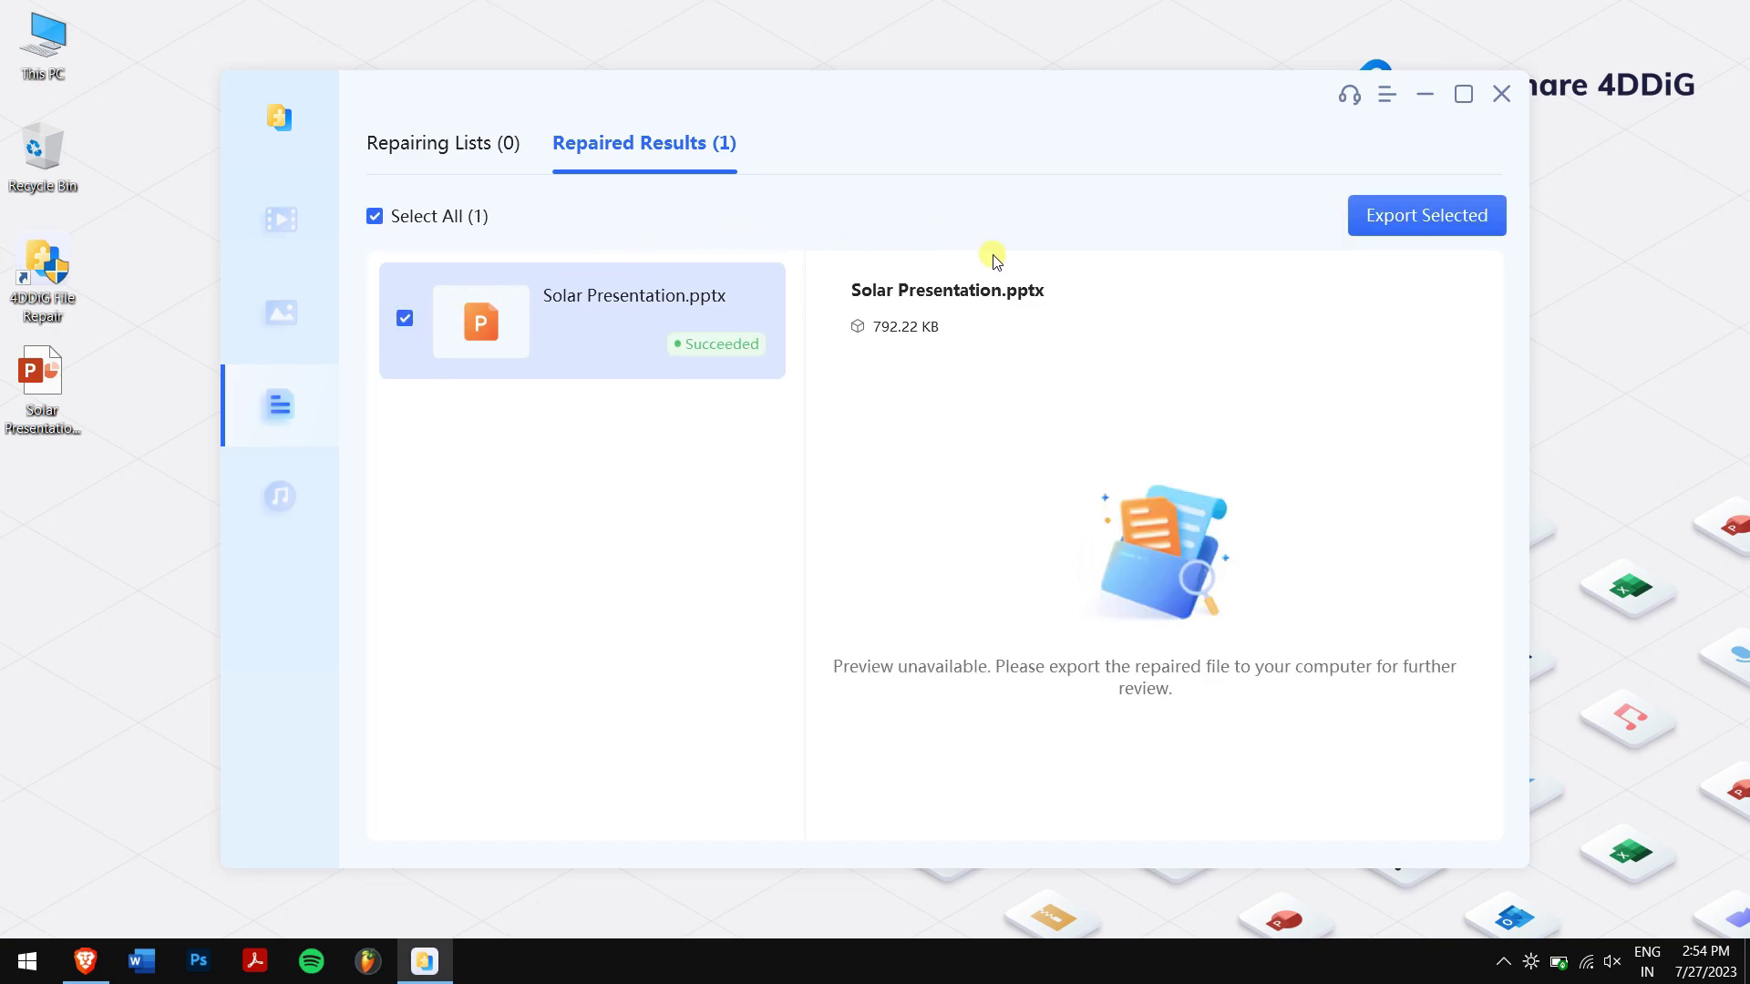
pyautogui.click(1422, 217)
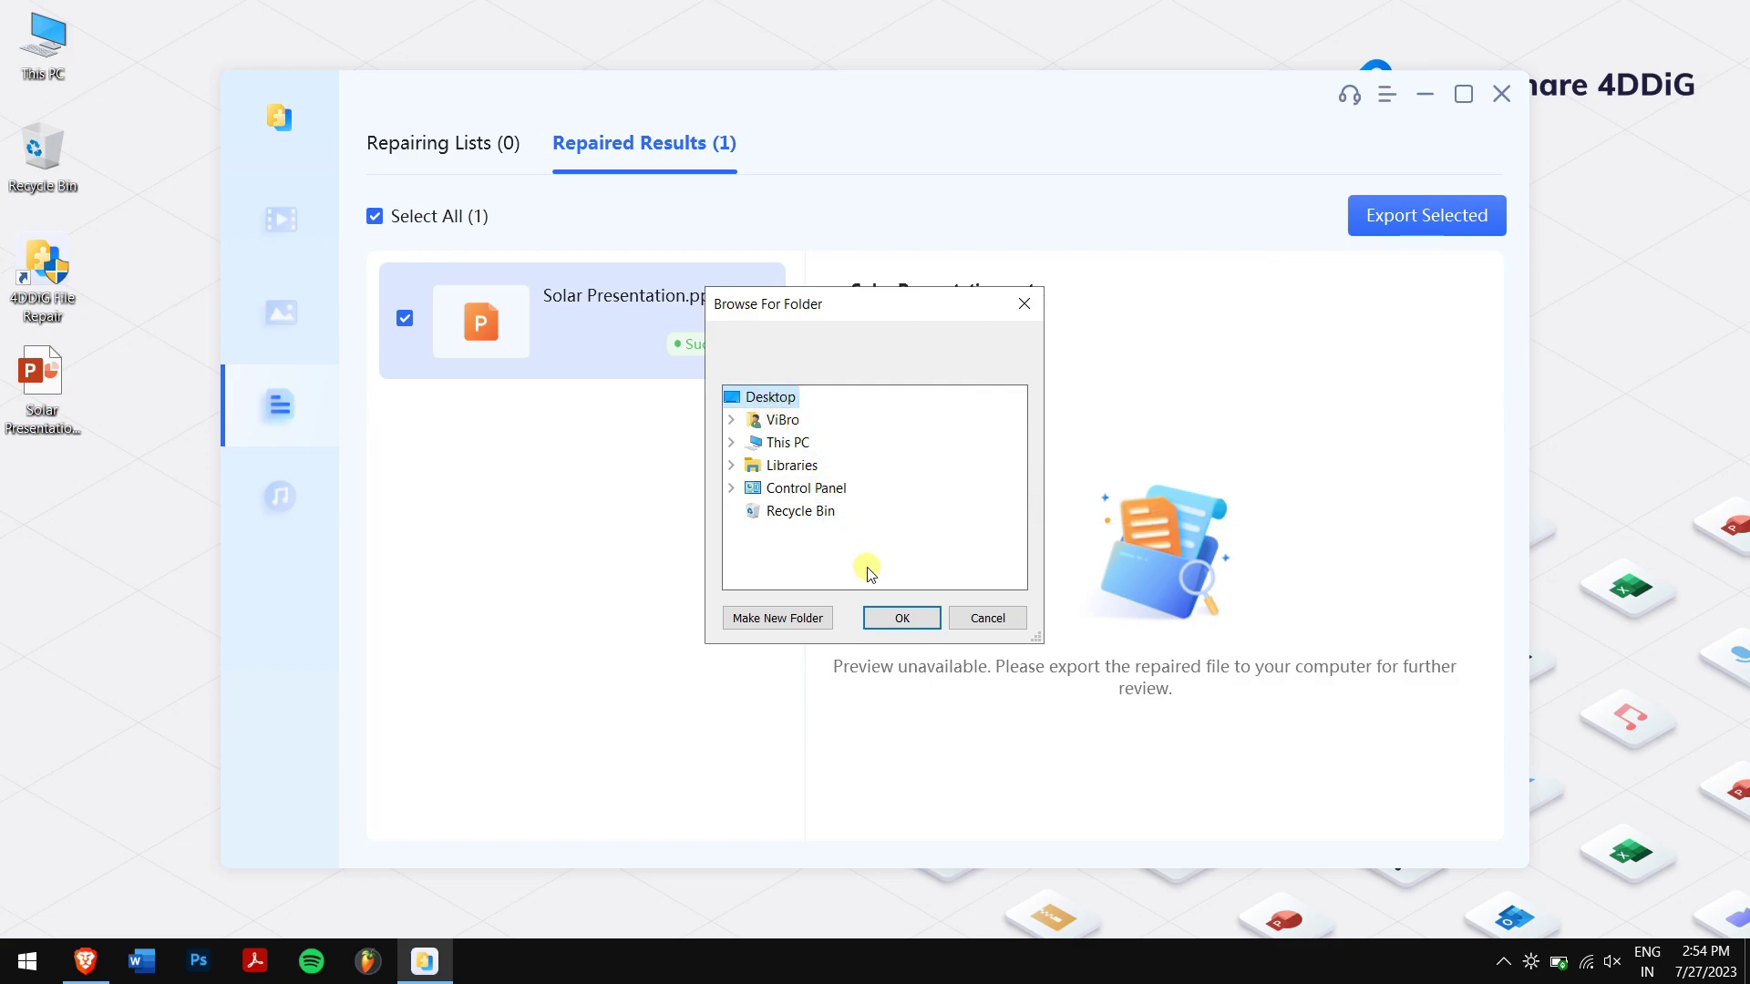
pyautogui.click(902, 611)
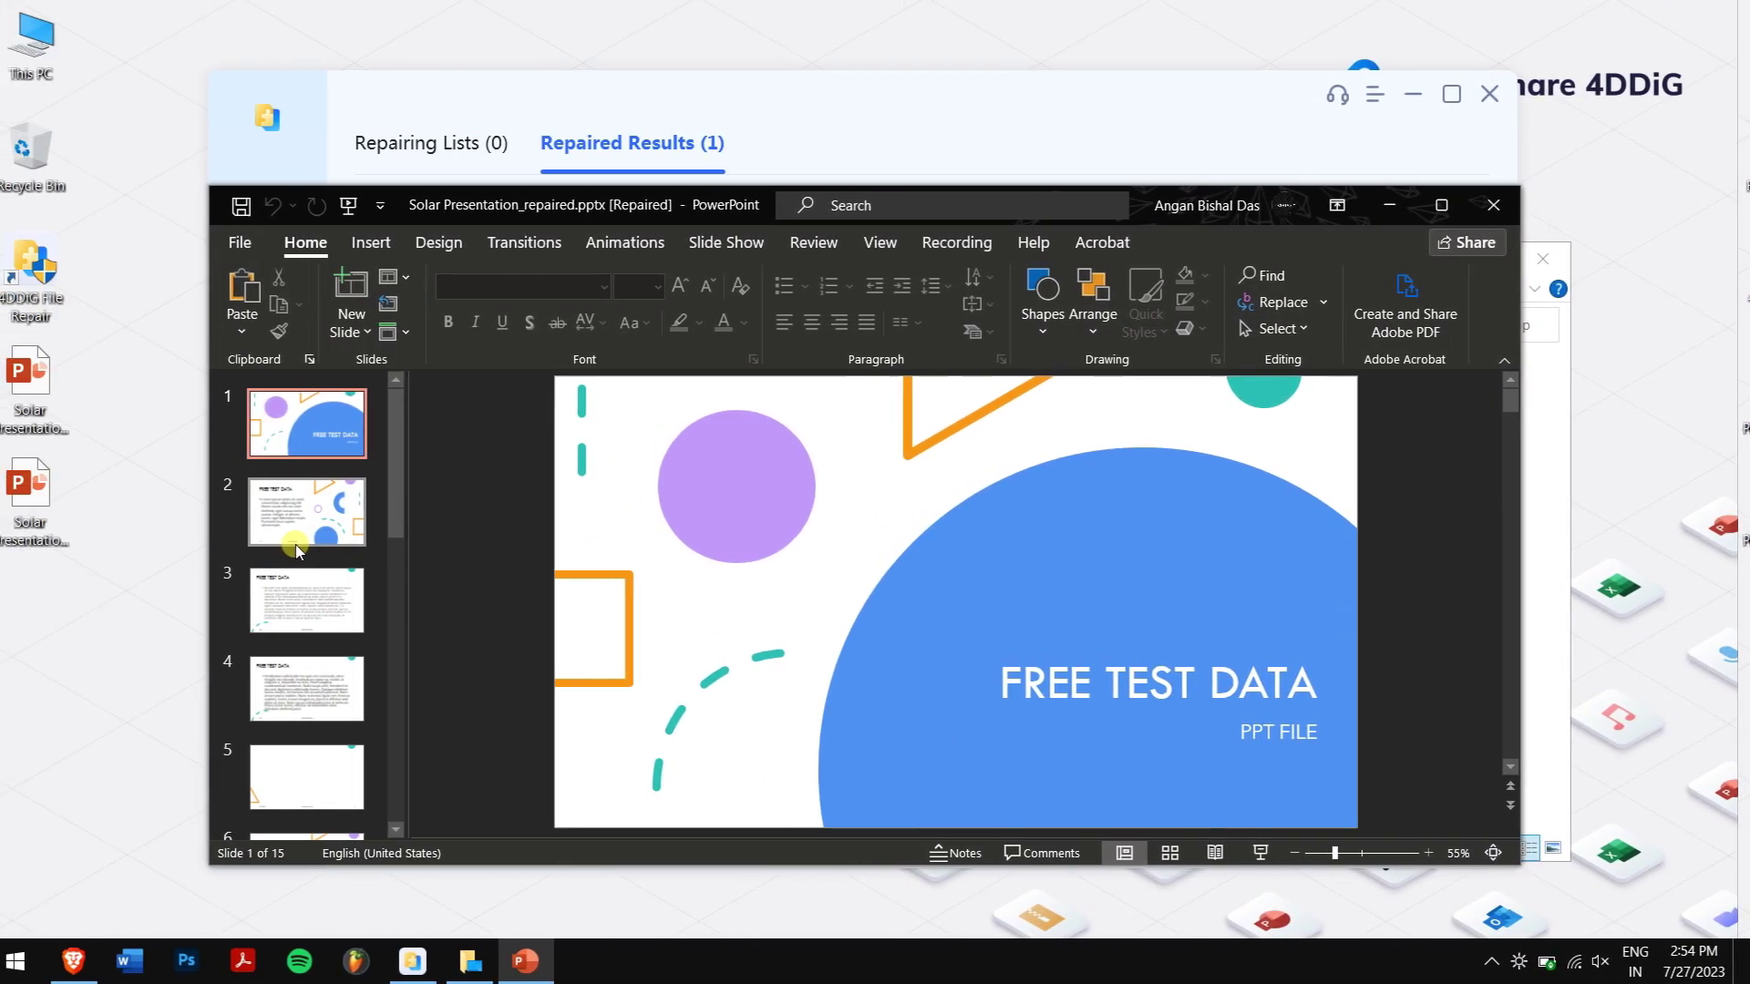
pyautogui.click(308, 545)
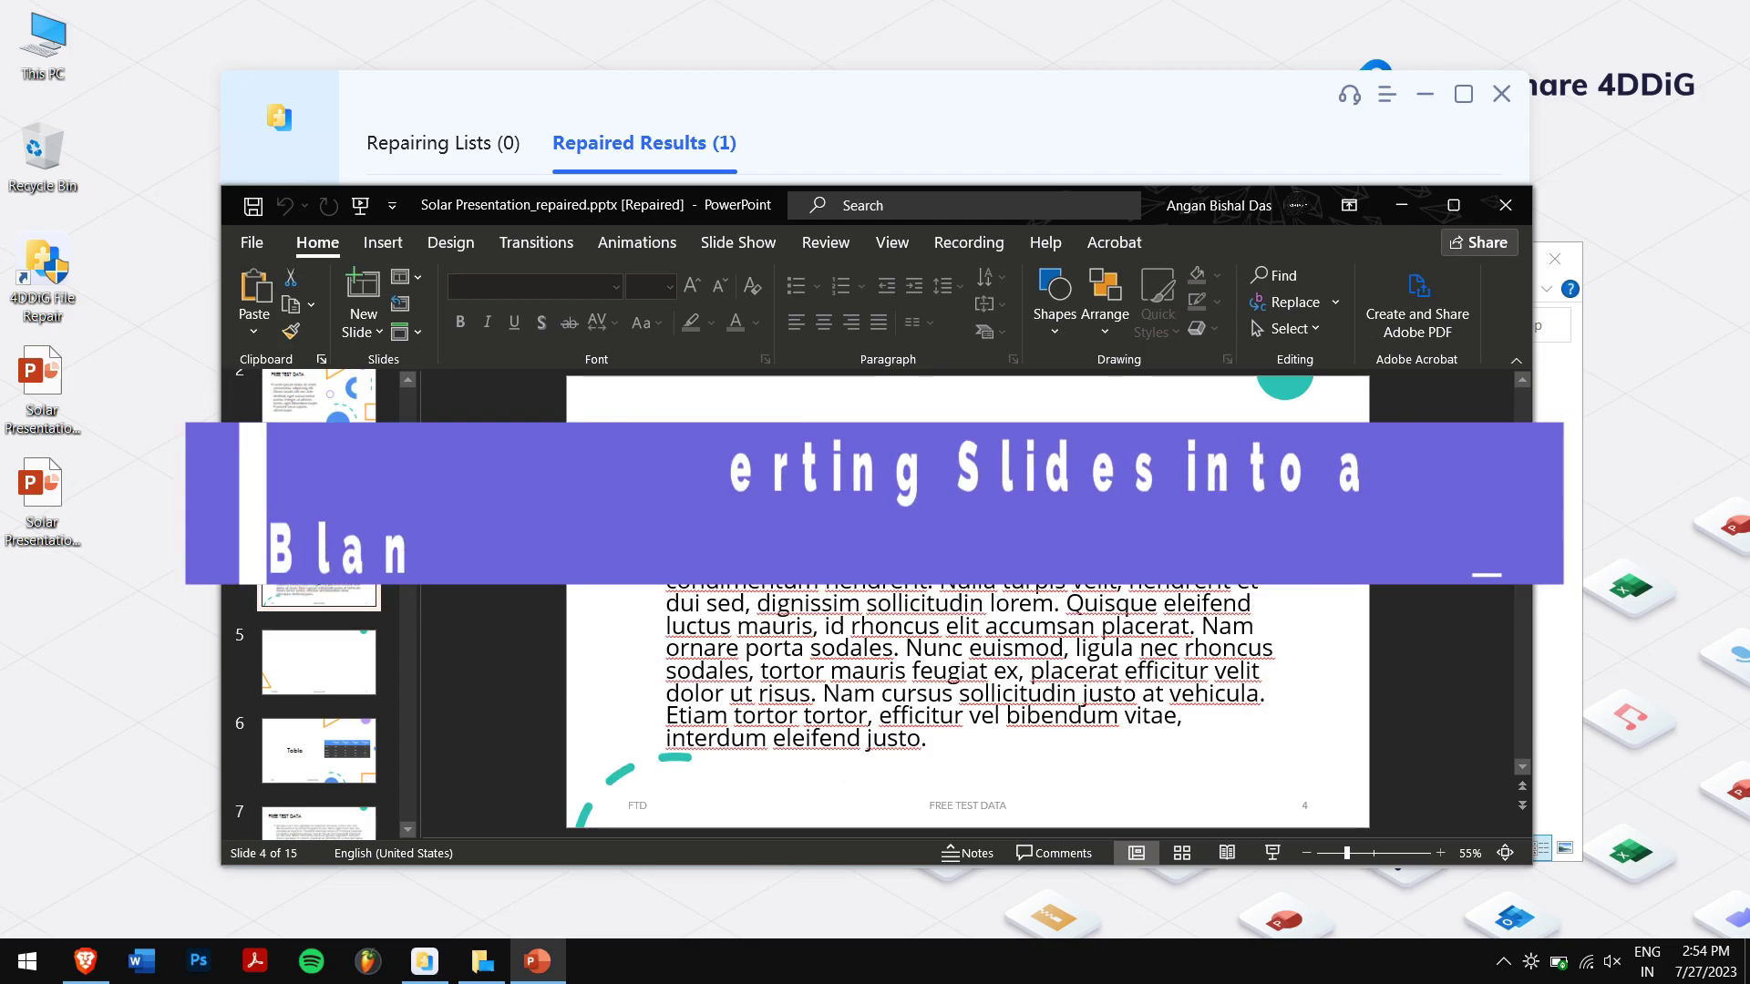
pyautogui.click(319, 485)
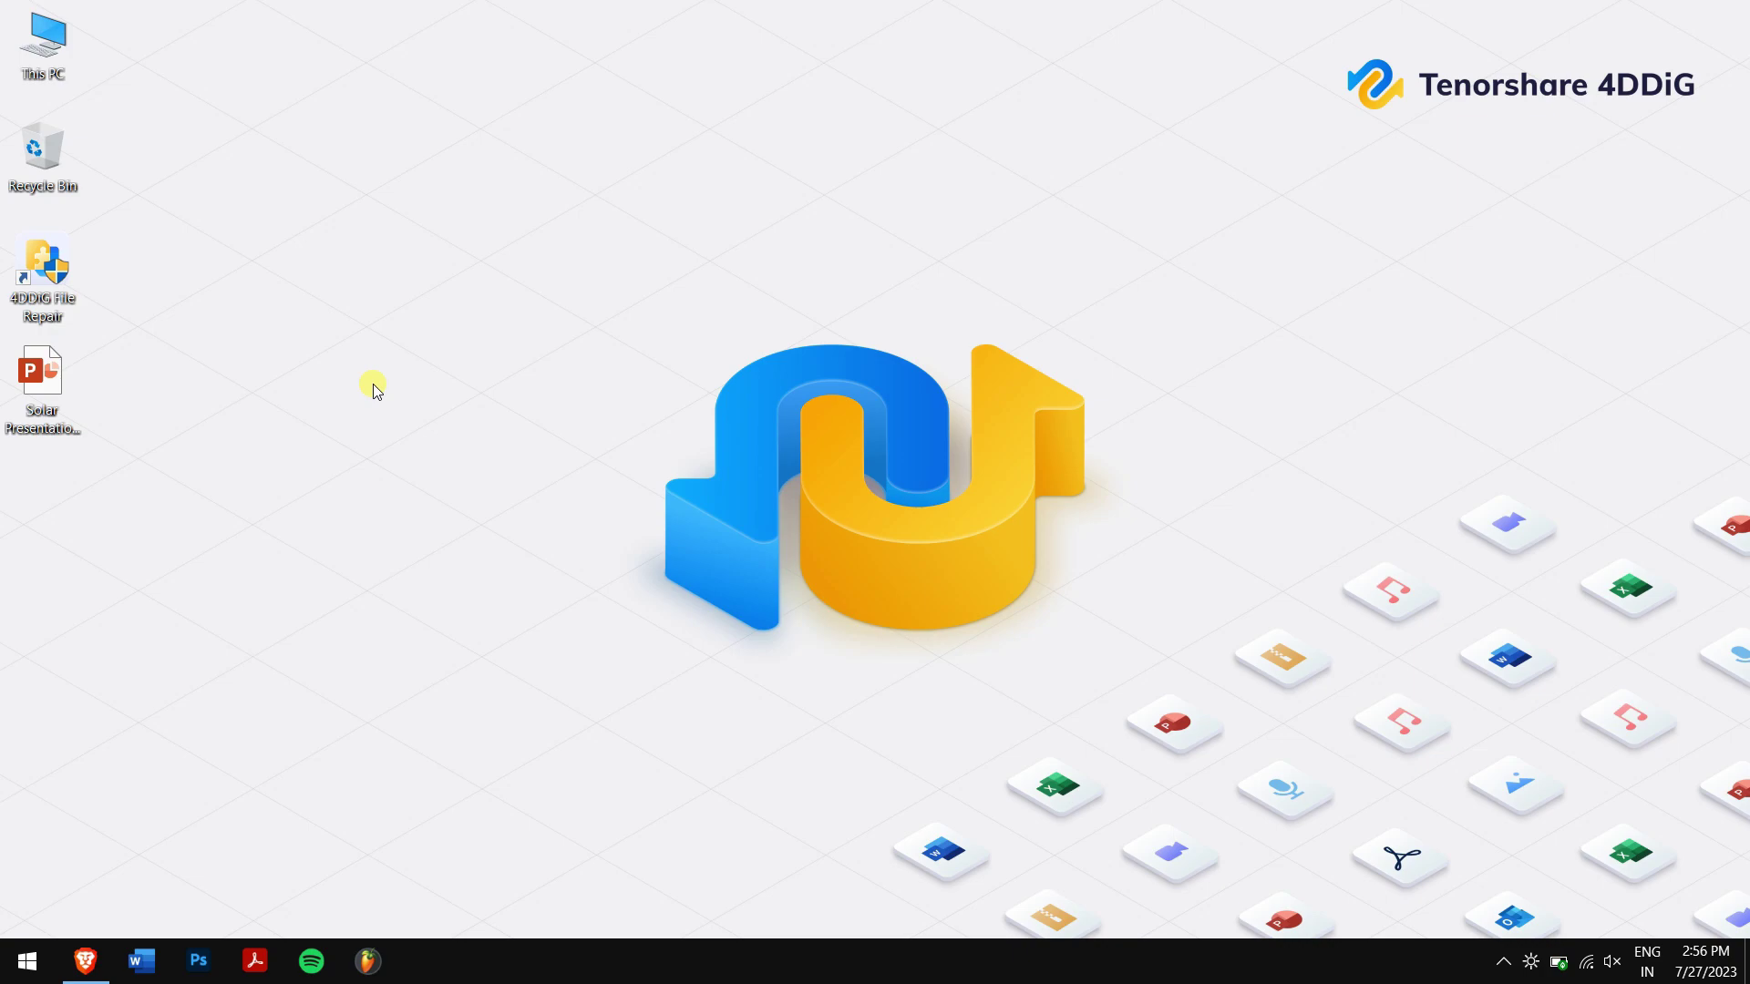
# Step: Open Windows Start search with the Windows key
pyautogui.press('super')
# Step: Launch PowerPoint by searching 'powerpoint', create a blank presentation, and open the Reuse Slides pane
pyautogui.write('powerpoint')
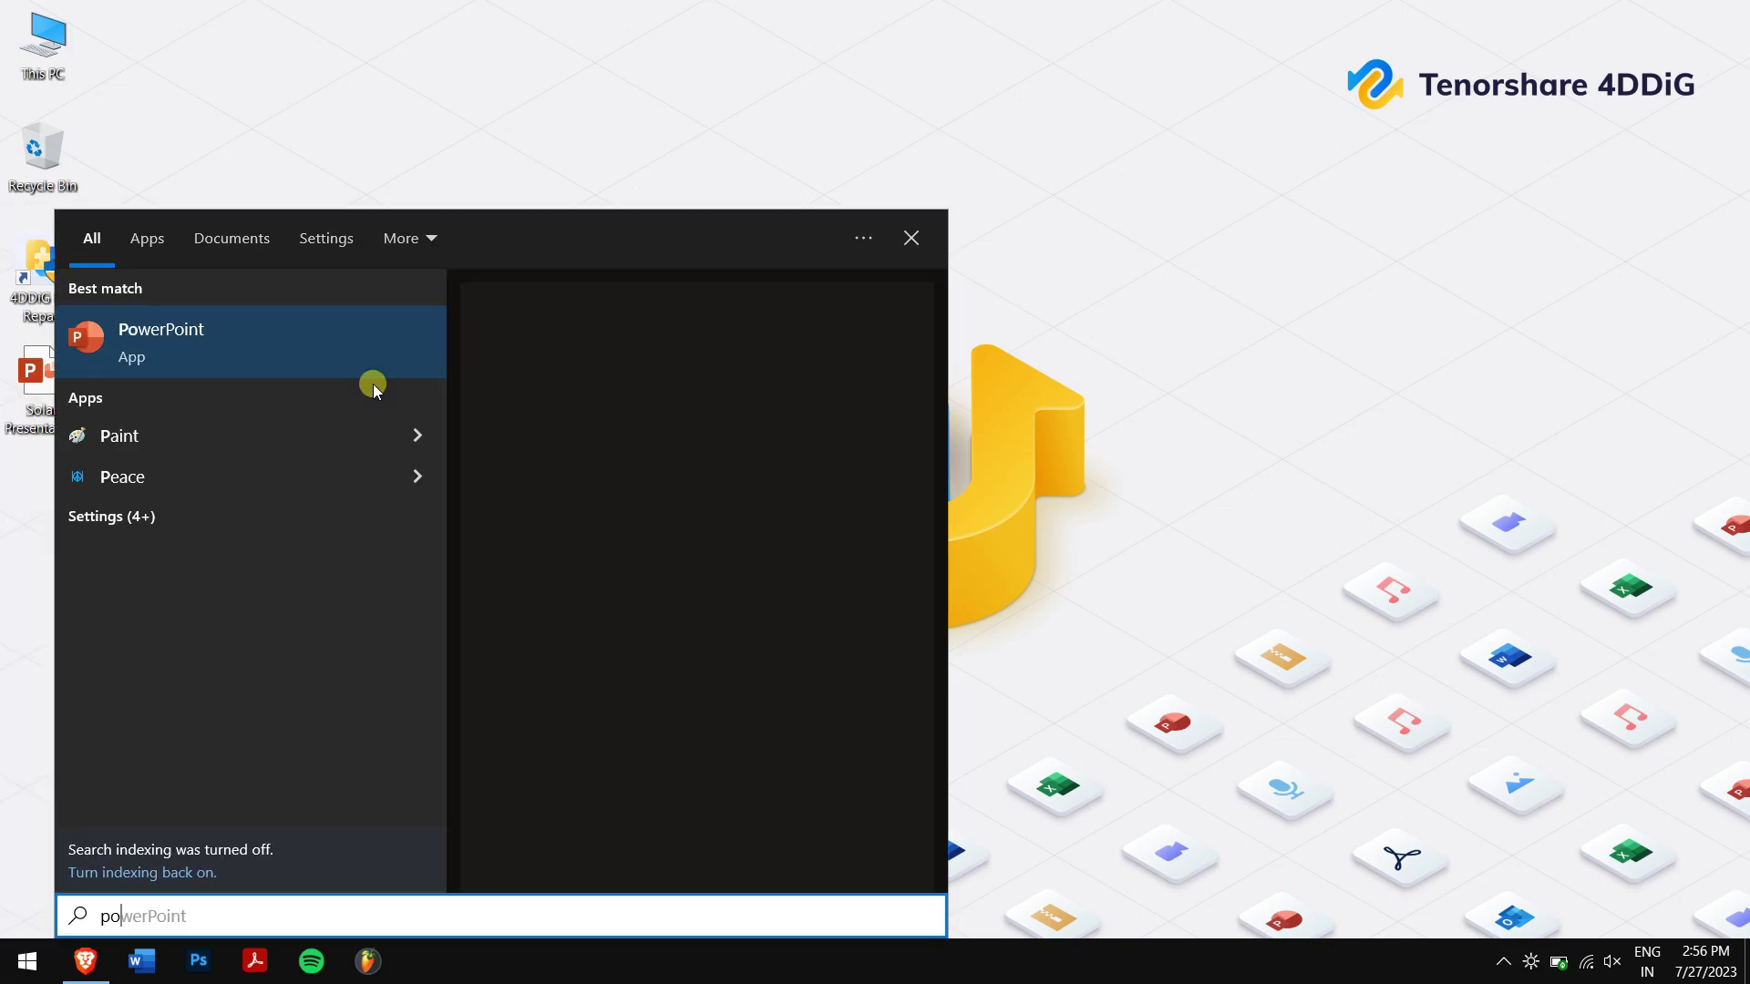
pyautogui.press('Return')
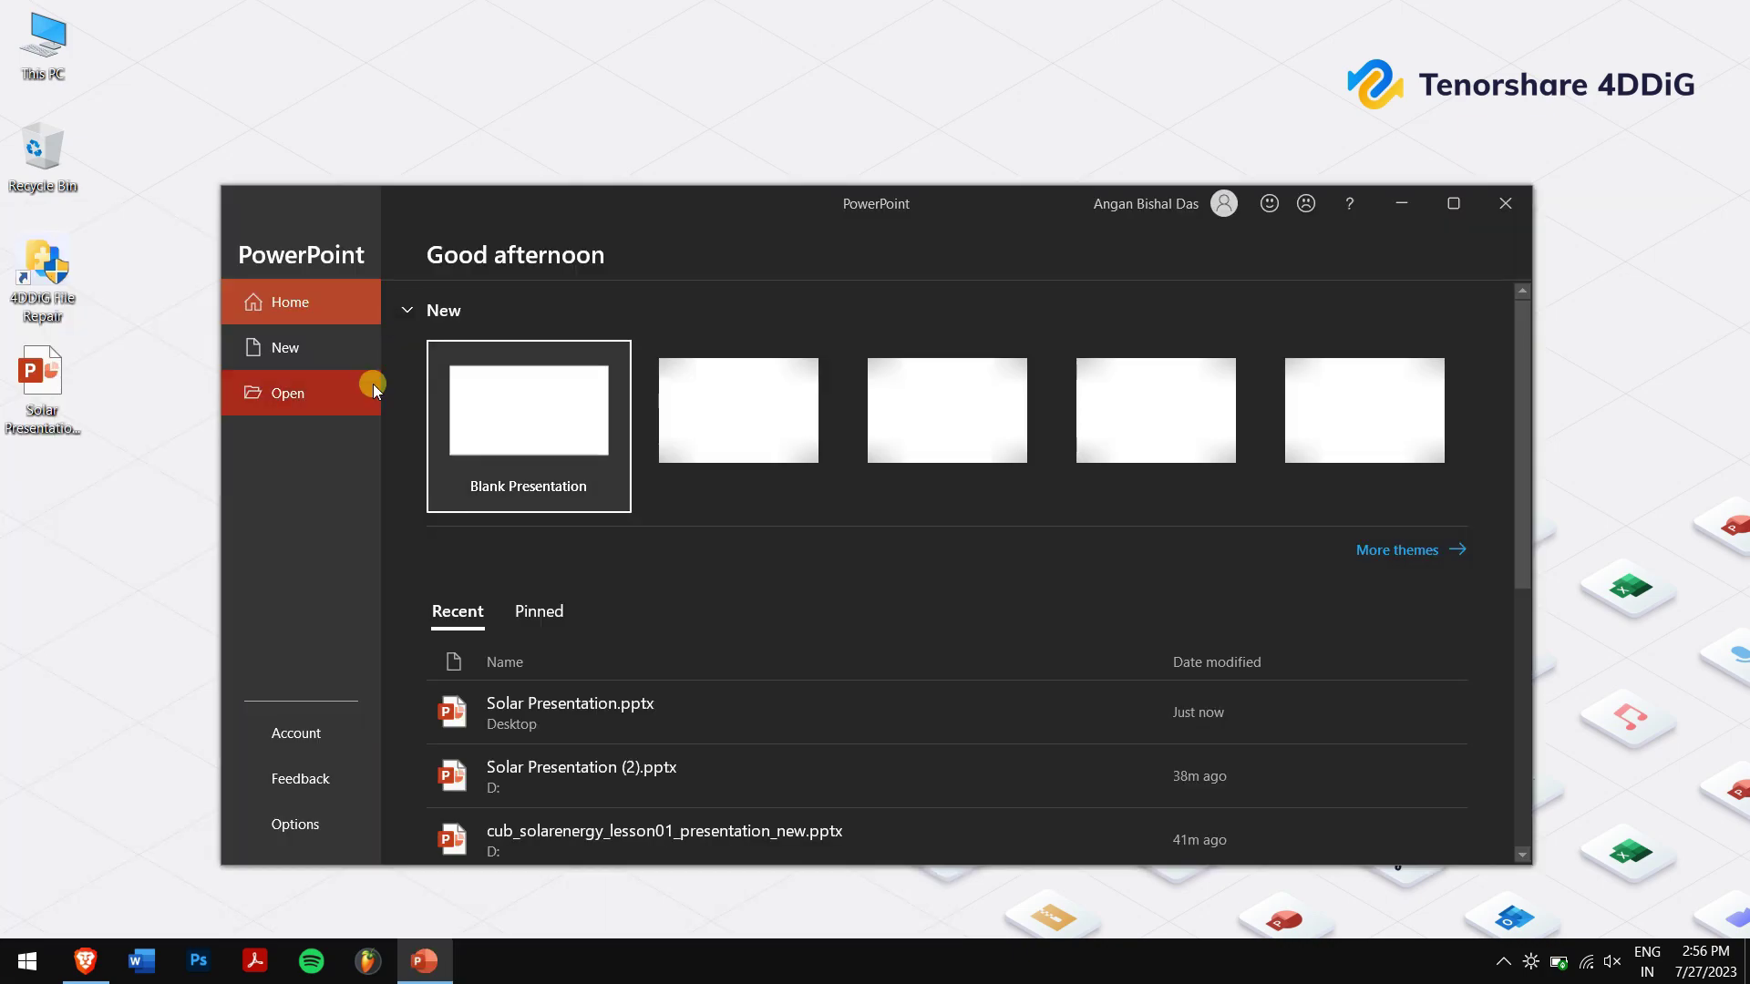
pyautogui.click(515, 409)
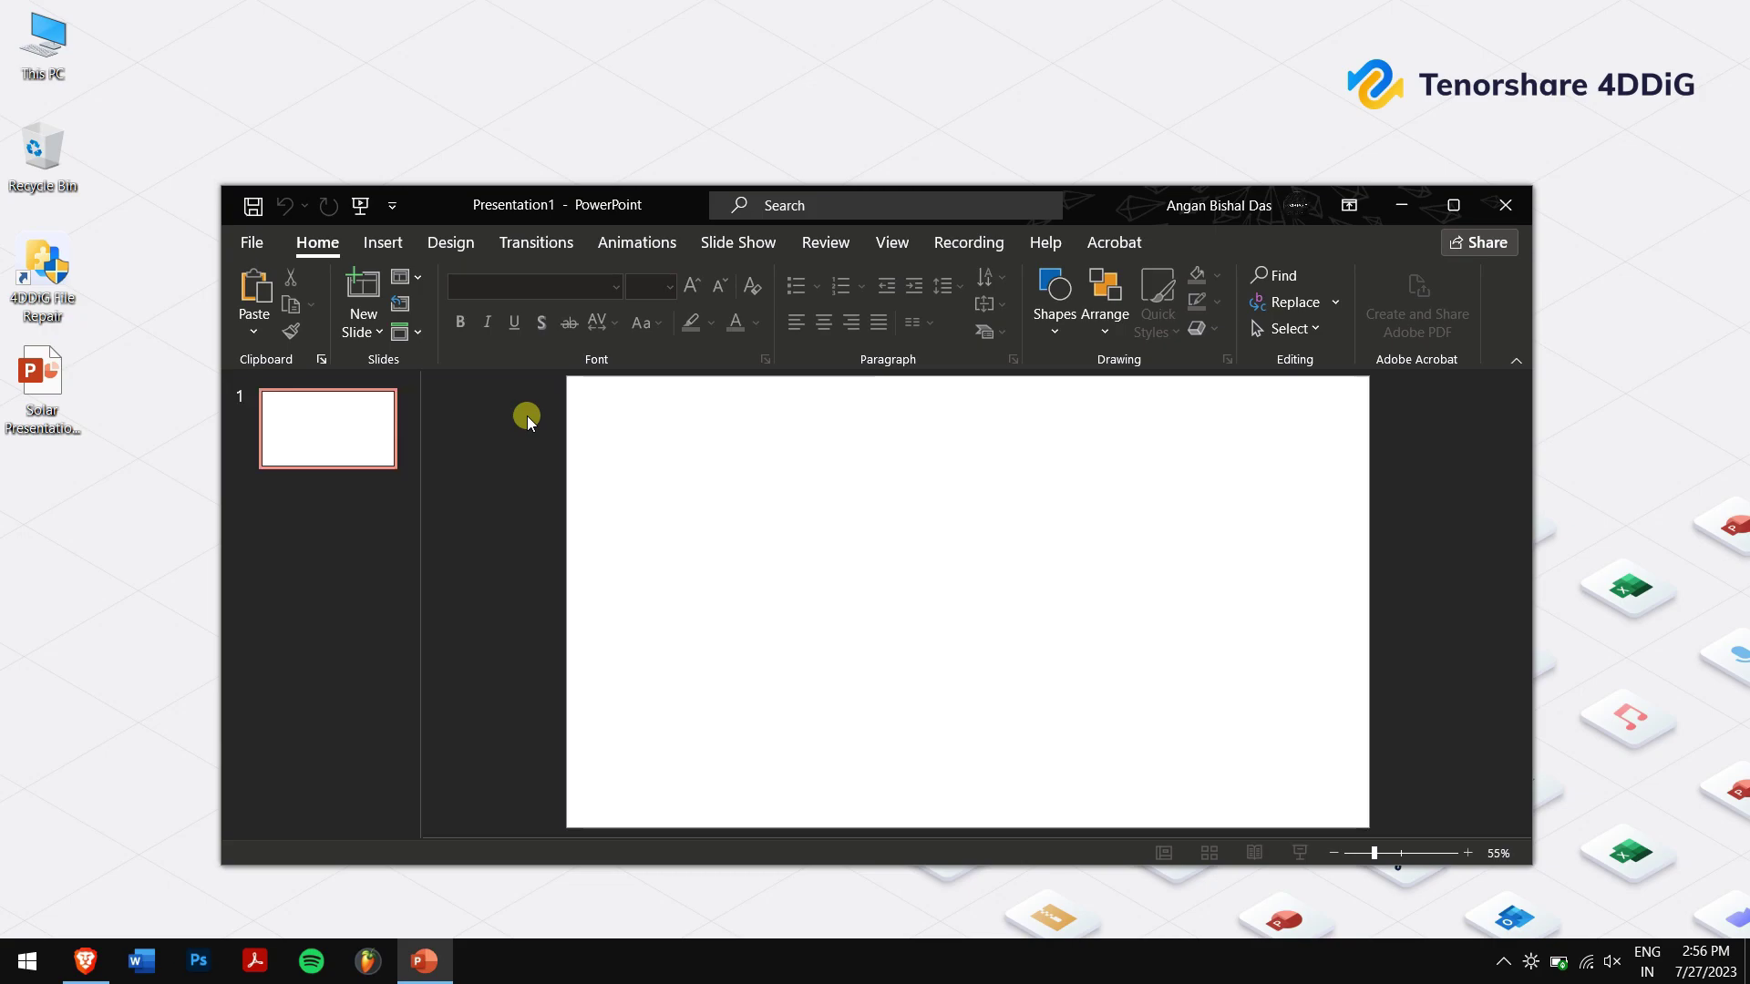
pyautogui.scroll(-1, 250, 332)
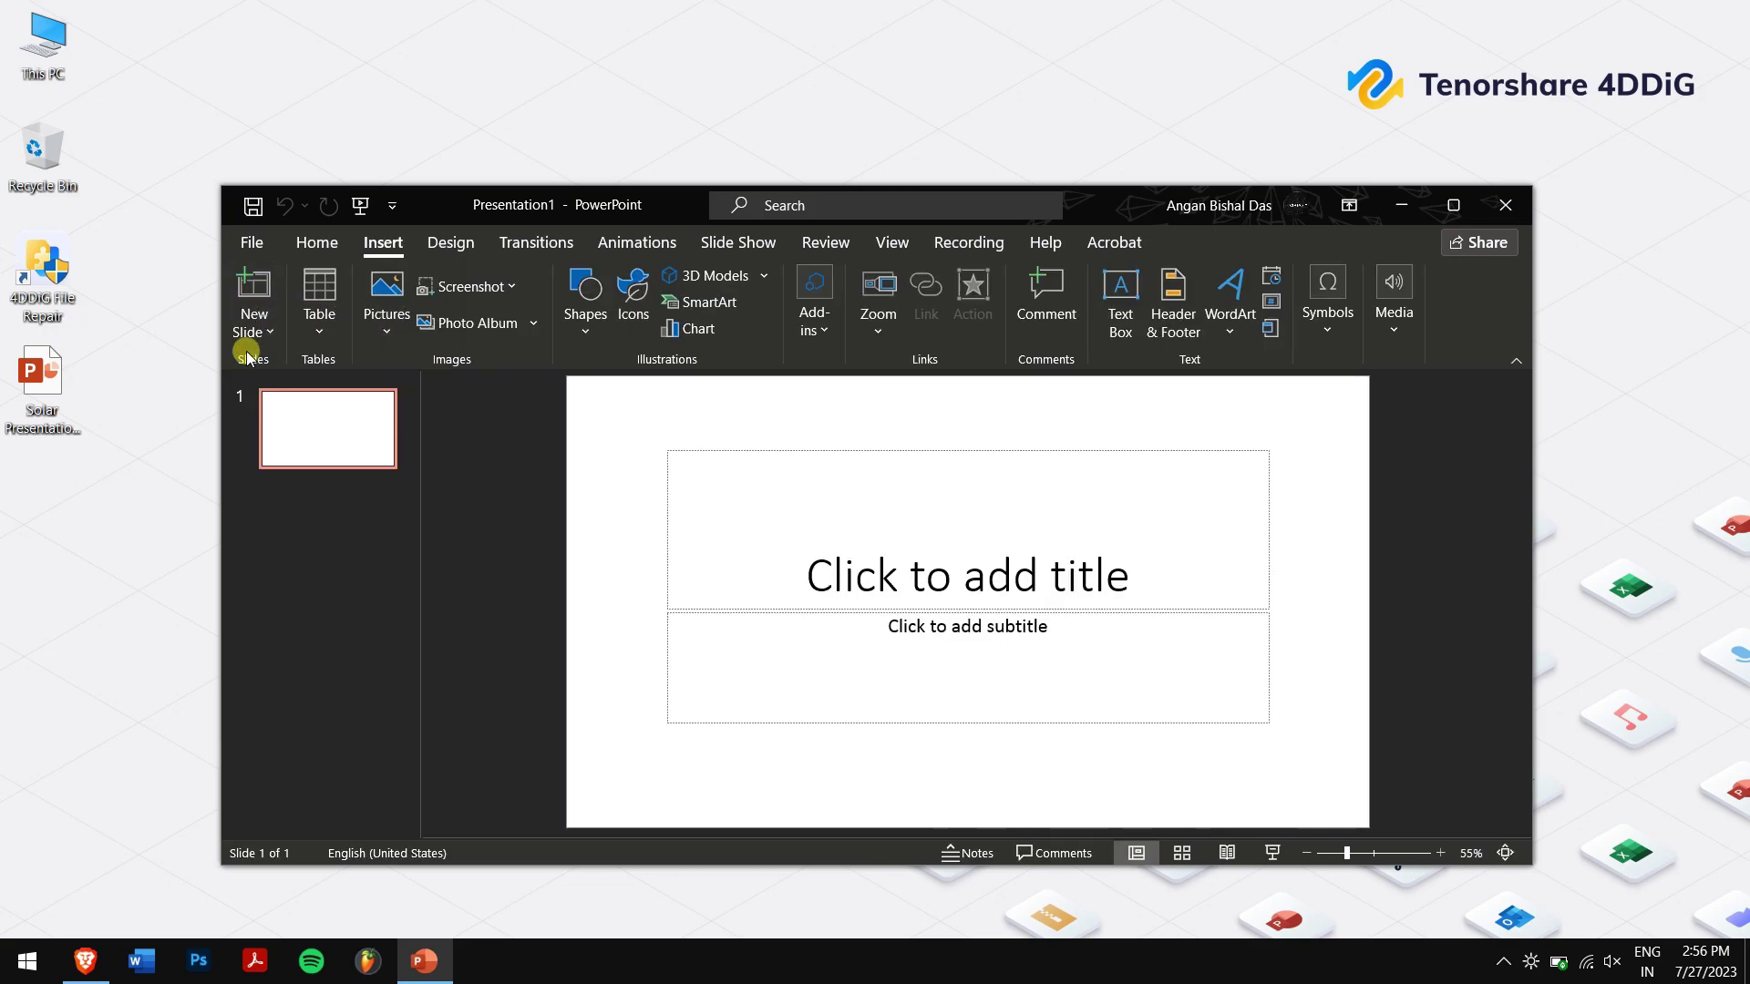
pyautogui.click(264, 335)
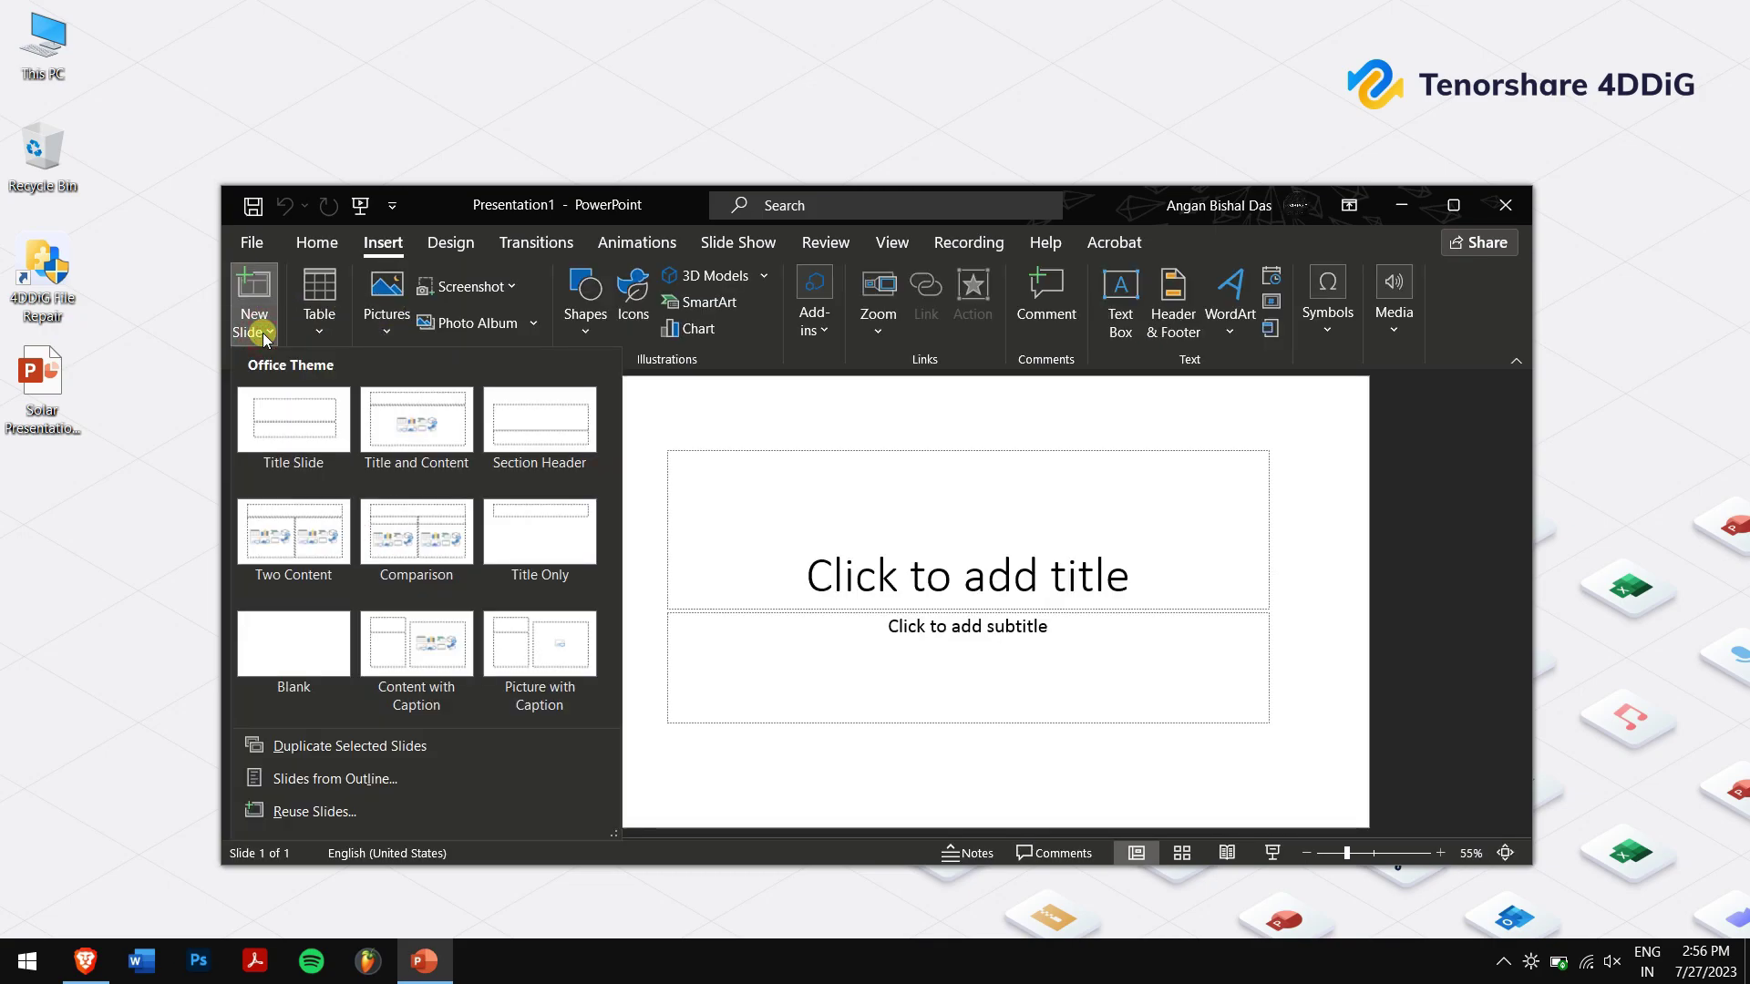
pyautogui.click(437, 813)
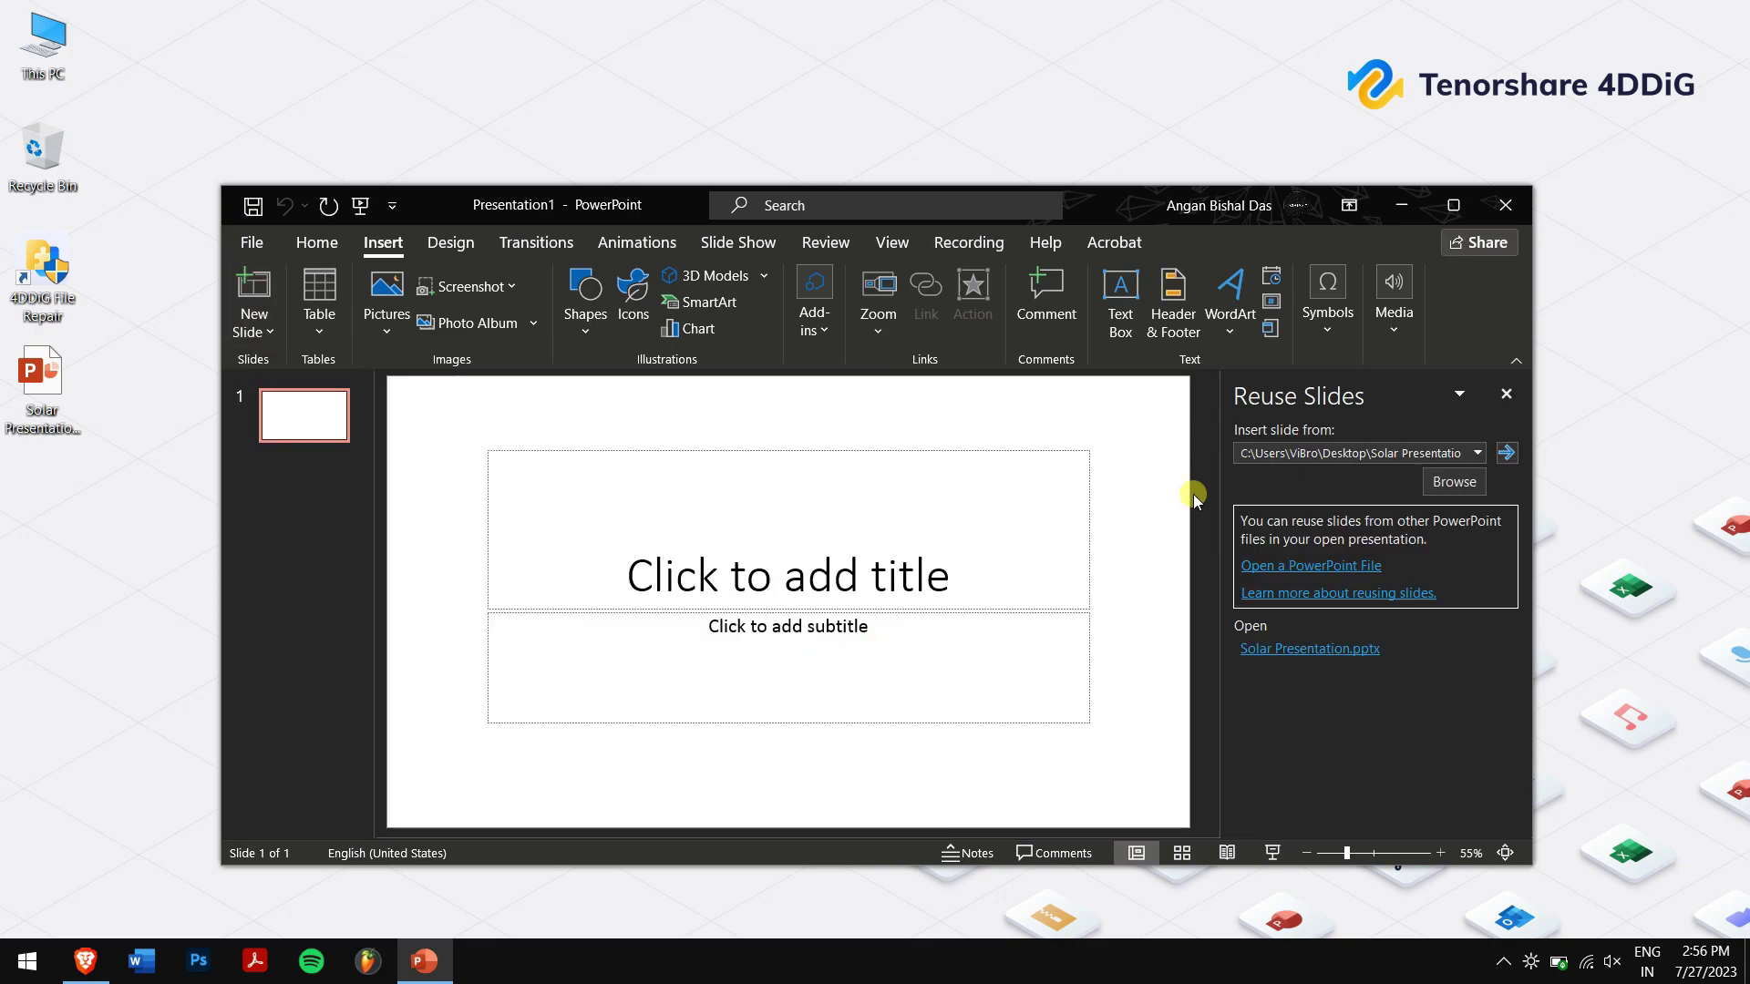
# Step: Insert all 15 slides from Desktop\Solar Presentation.pptx with Keep source formatting on
pyautogui.click(1462, 488)
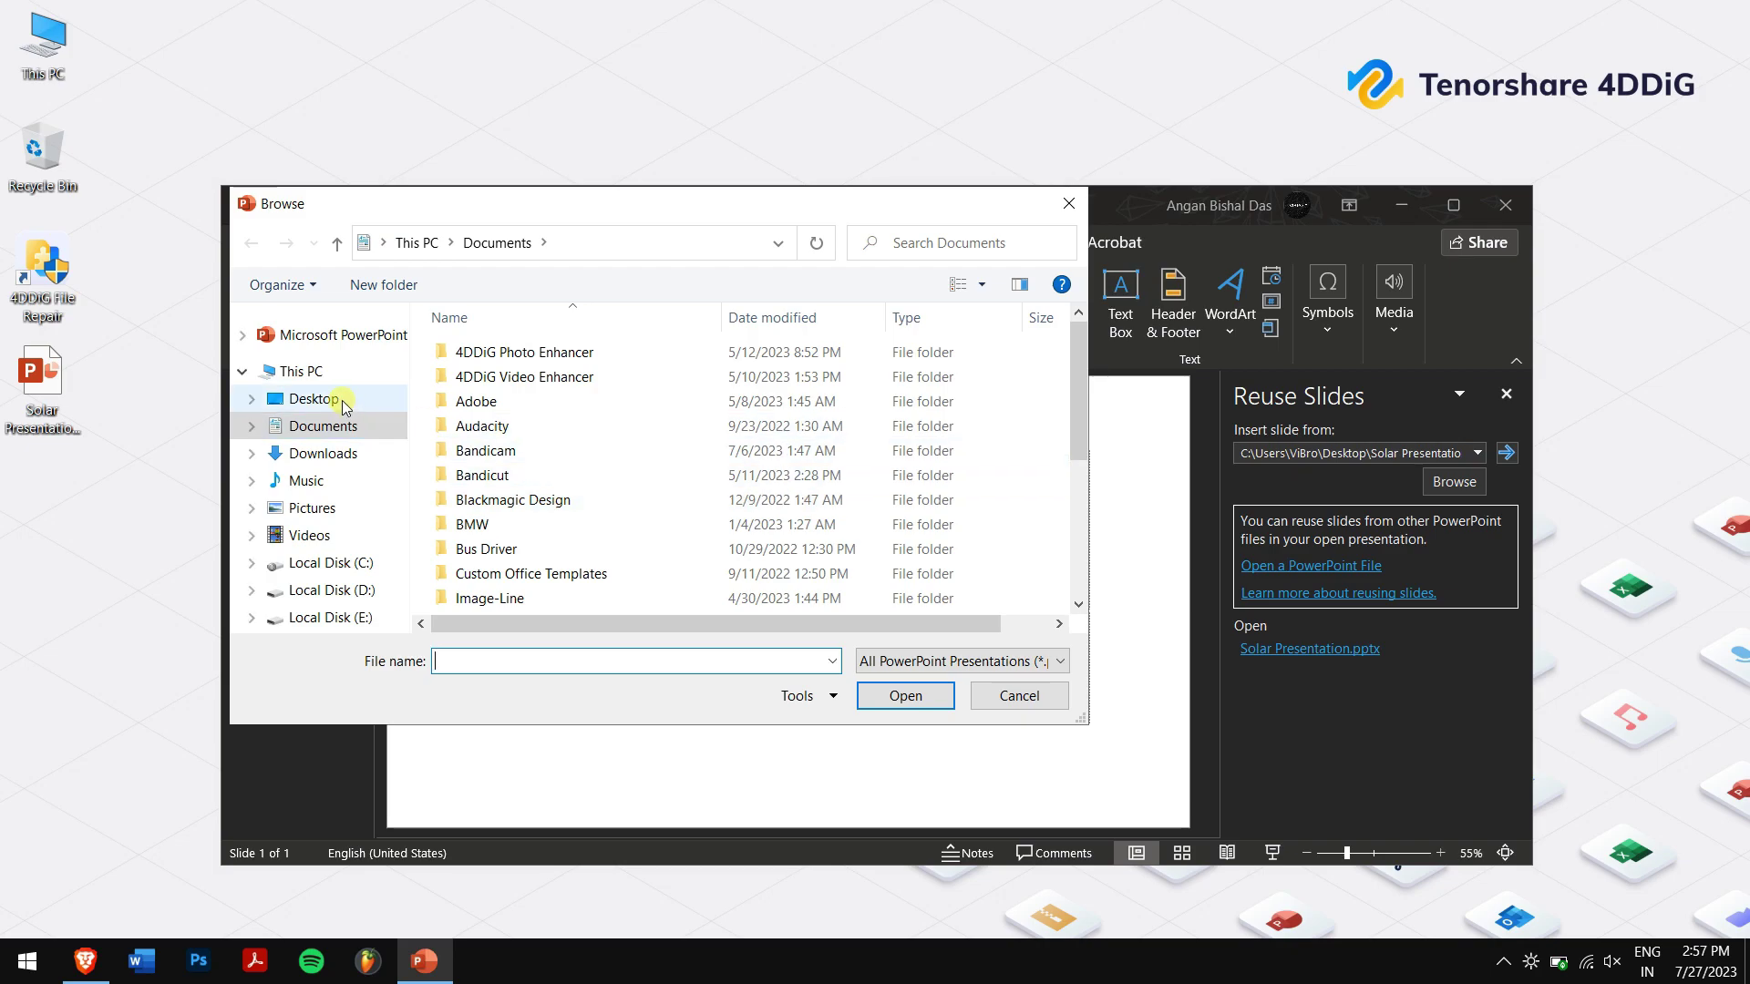
pyautogui.click(342, 401)
pyautogui.click(527, 358)
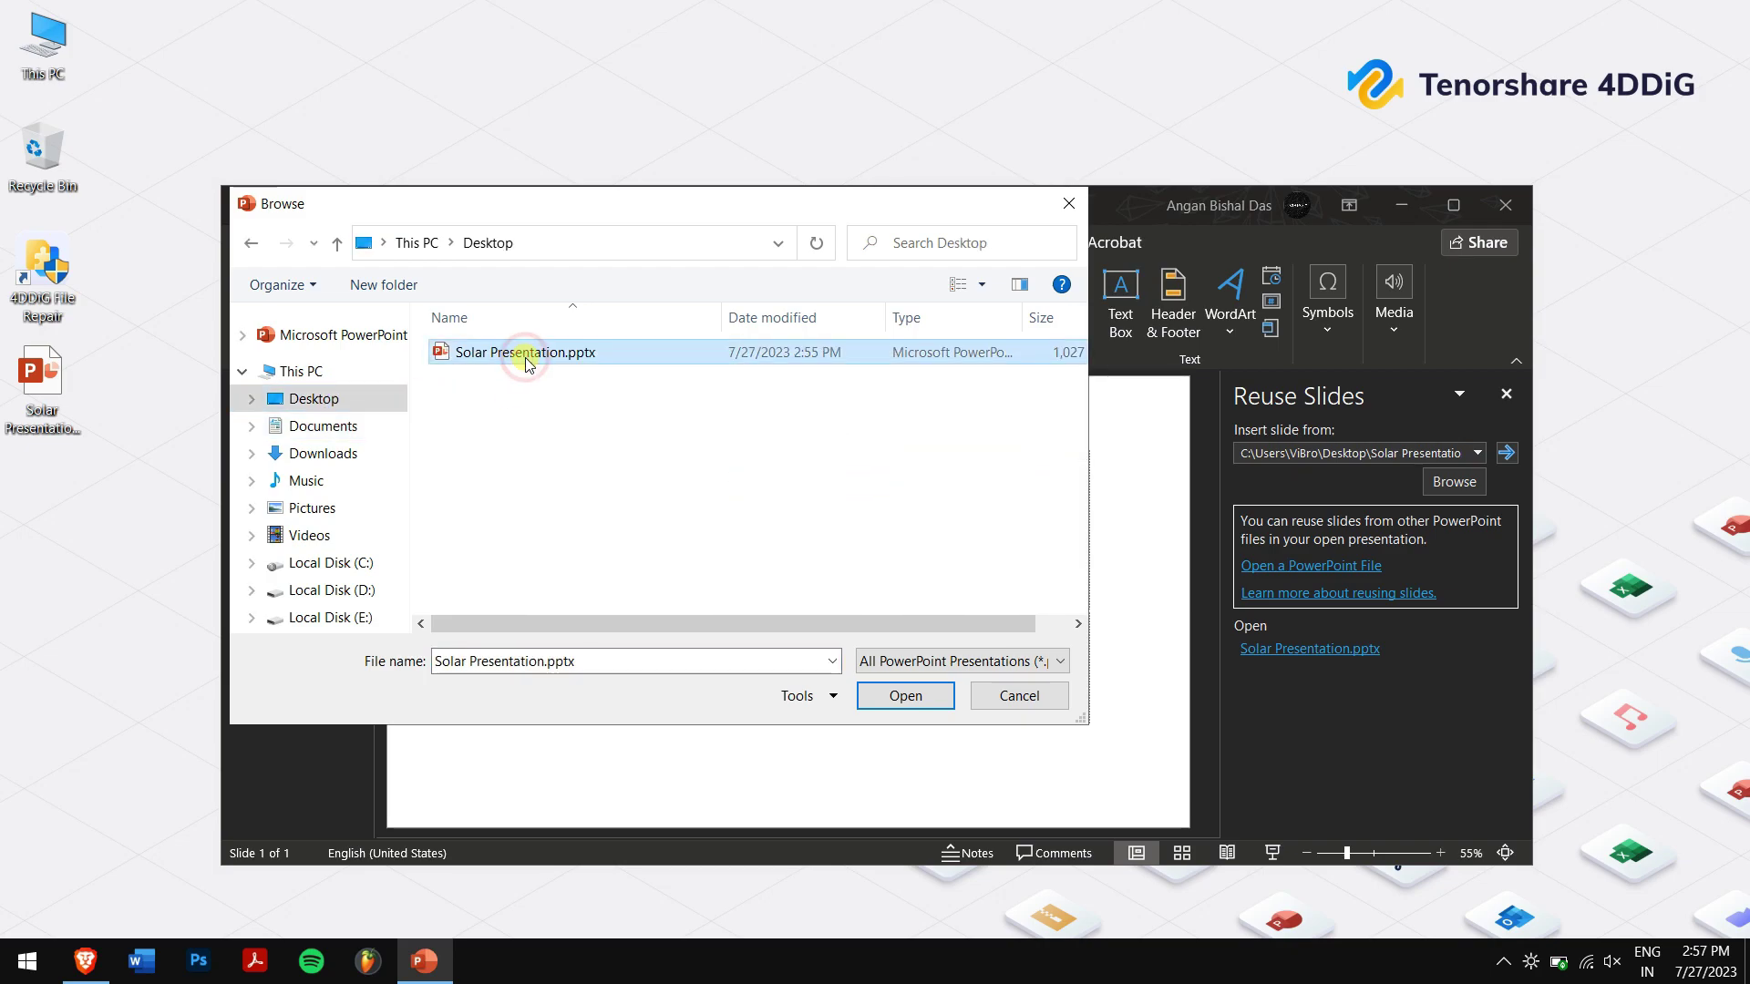
pyautogui.click(903, 697)
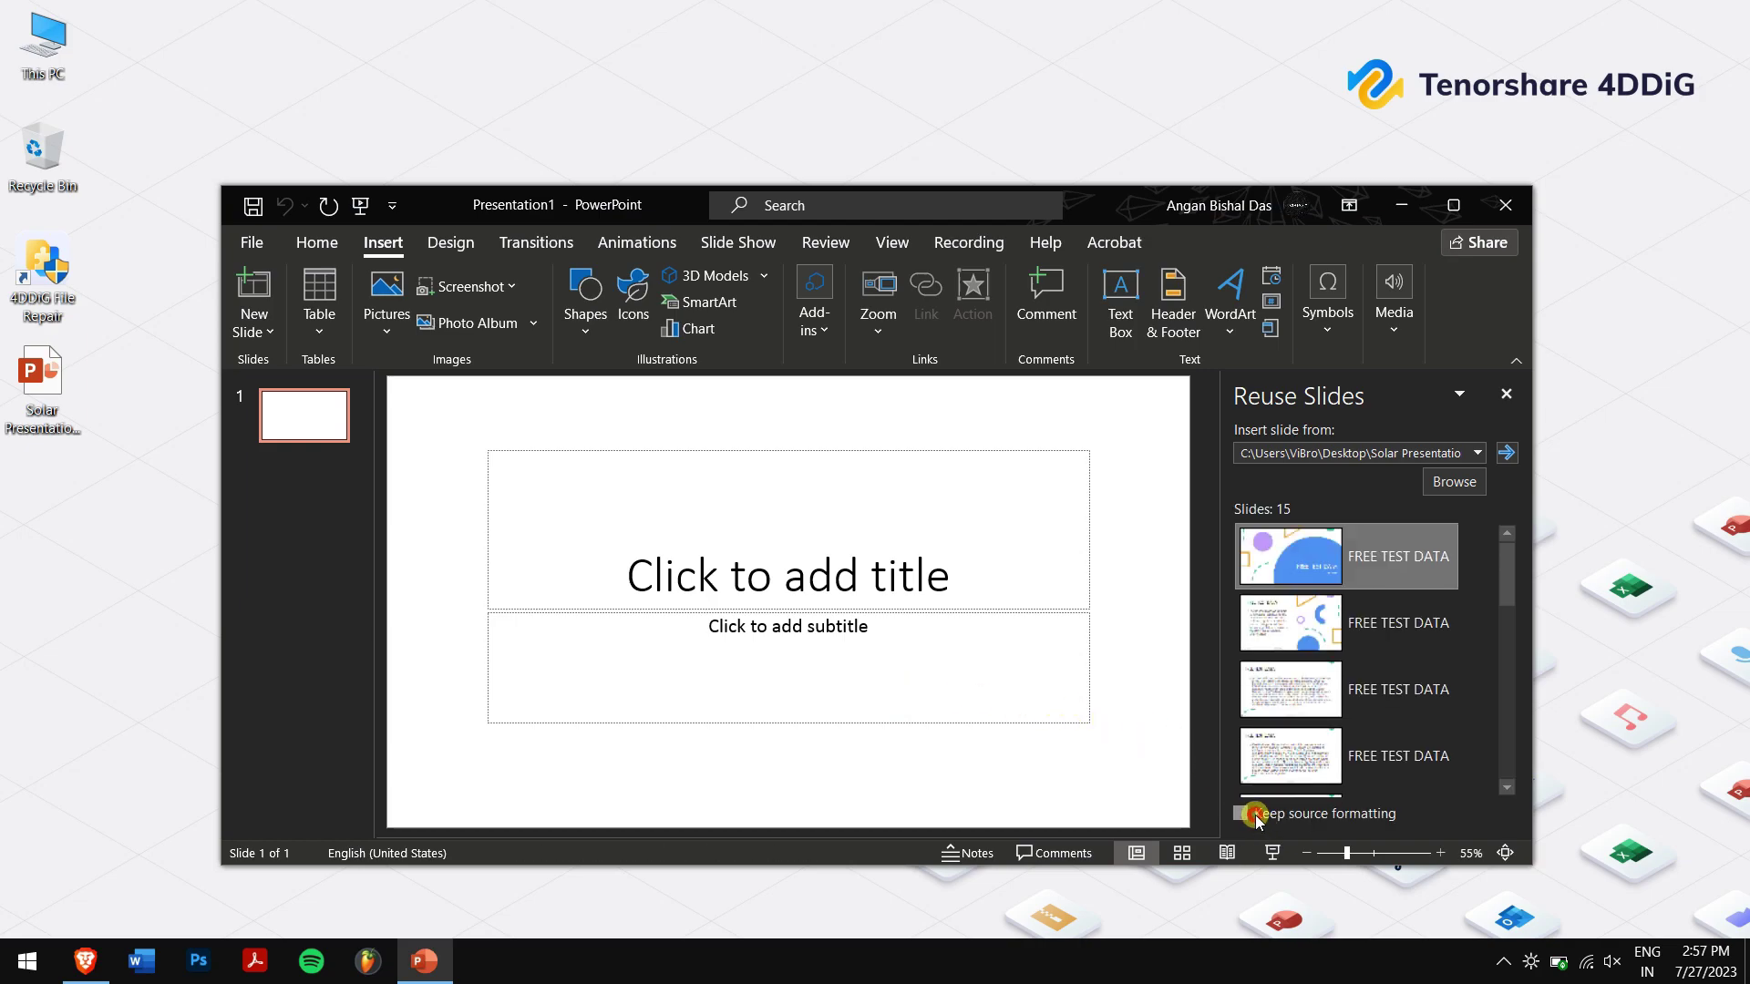
pyautogui.click(1255, 815)
pyautogui.rightClick(1381, 563)
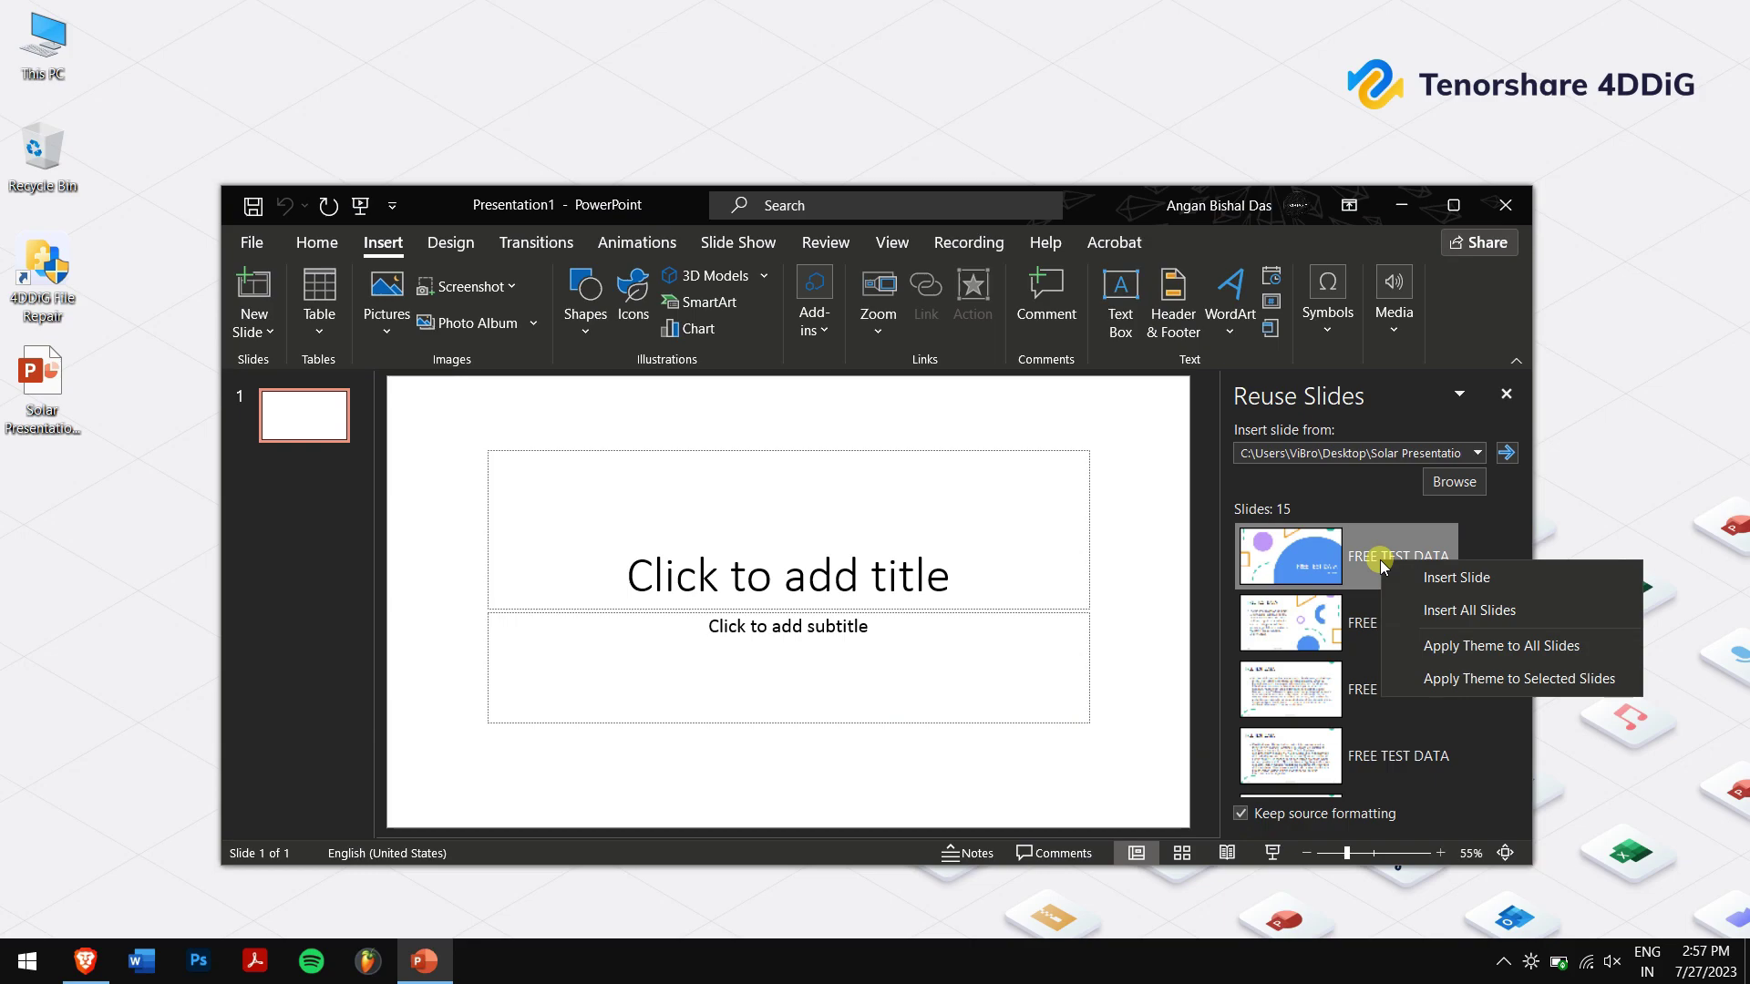
pyautogui.click(1440, 611)
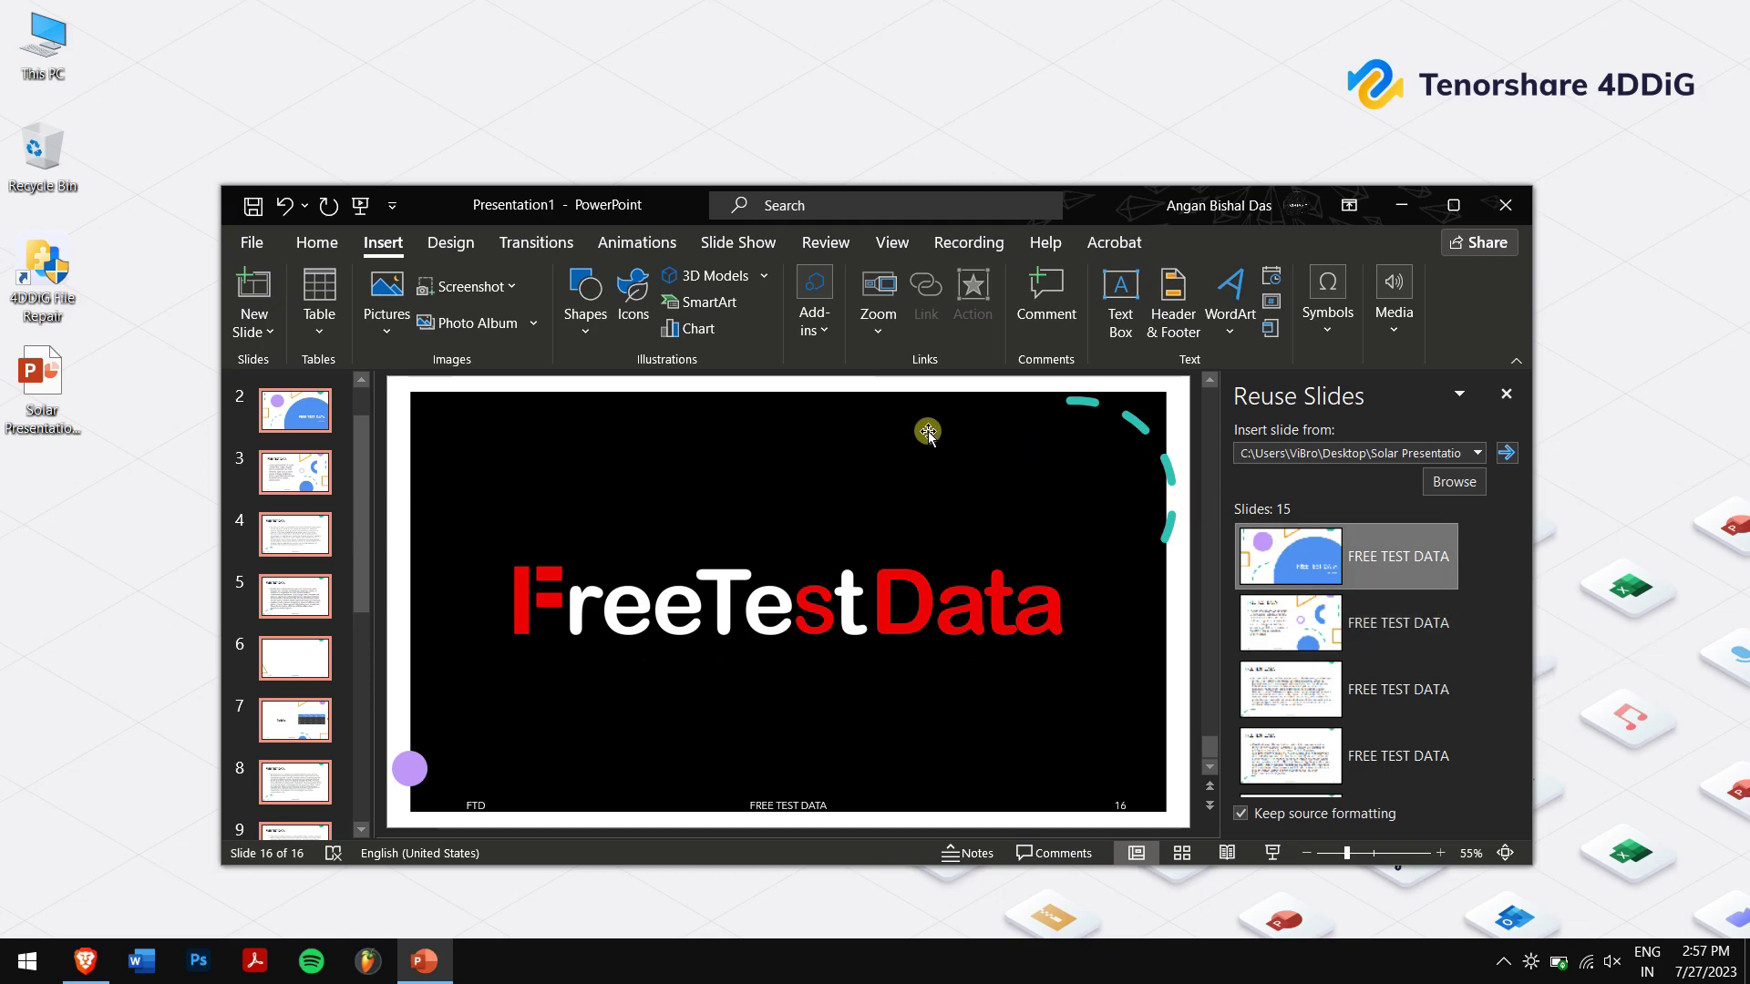
# Step: Save the new deck as Repaired Presentation.pptx on the Desktop
pyautogui.click(263, 412)
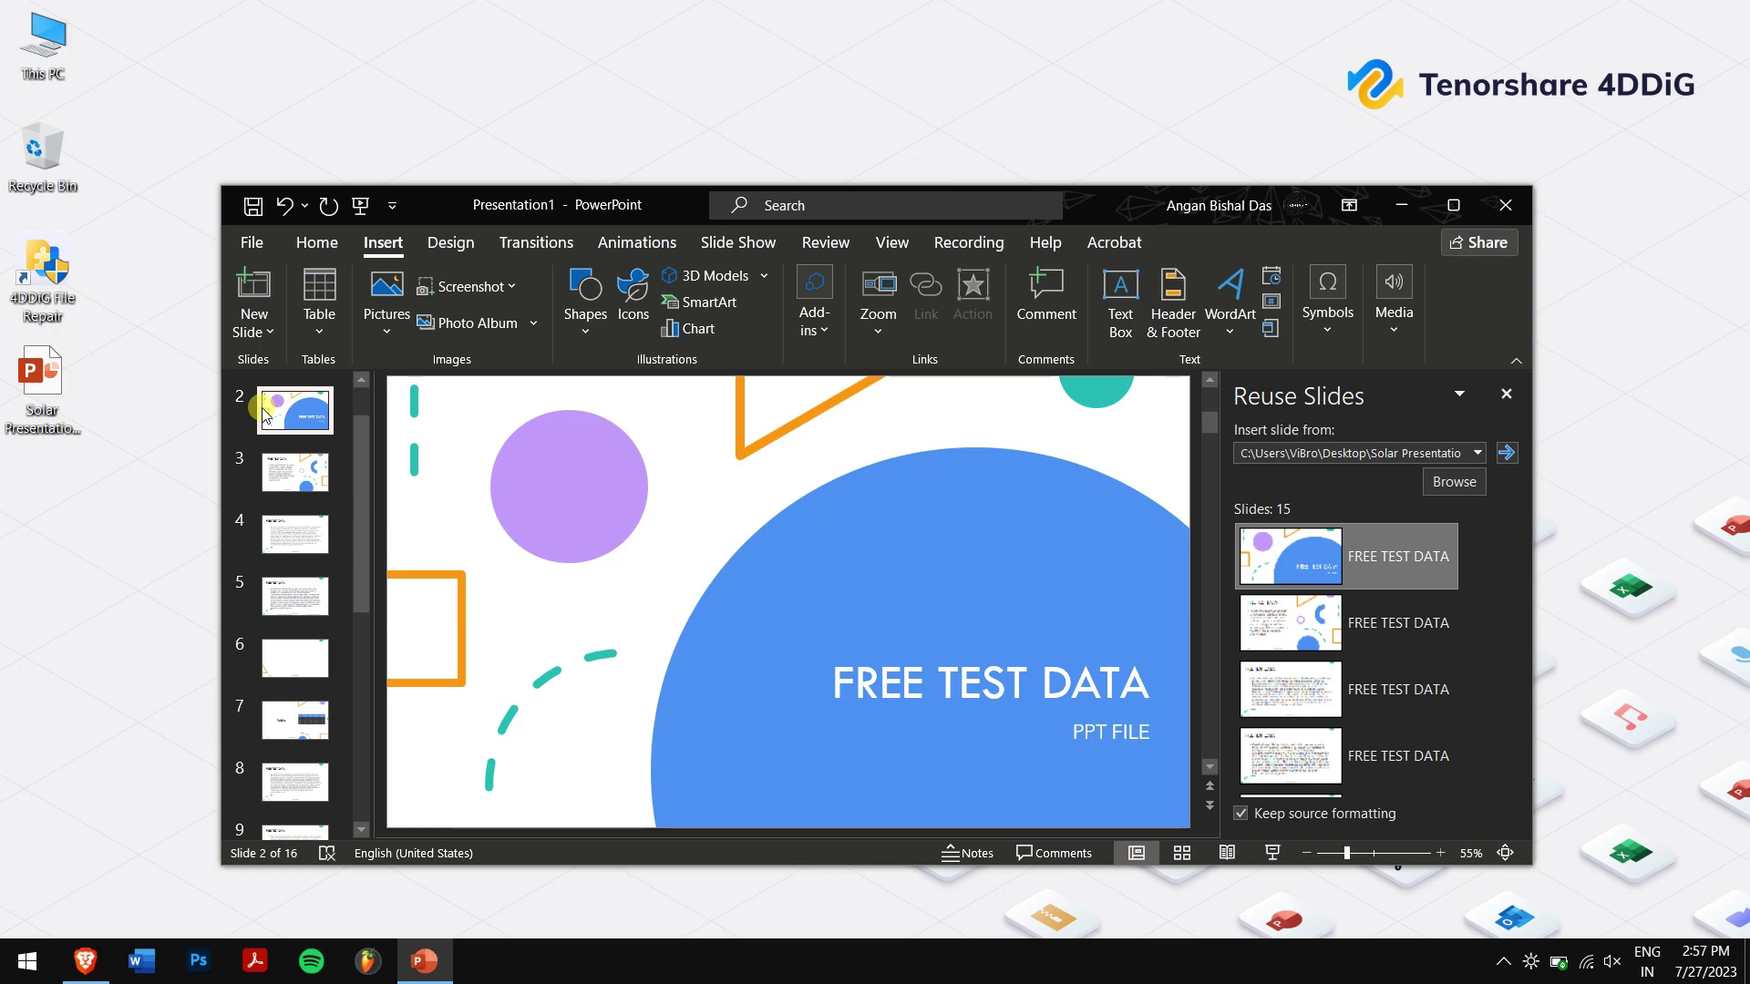
pyautogui.hotkey('ctrl', 's')
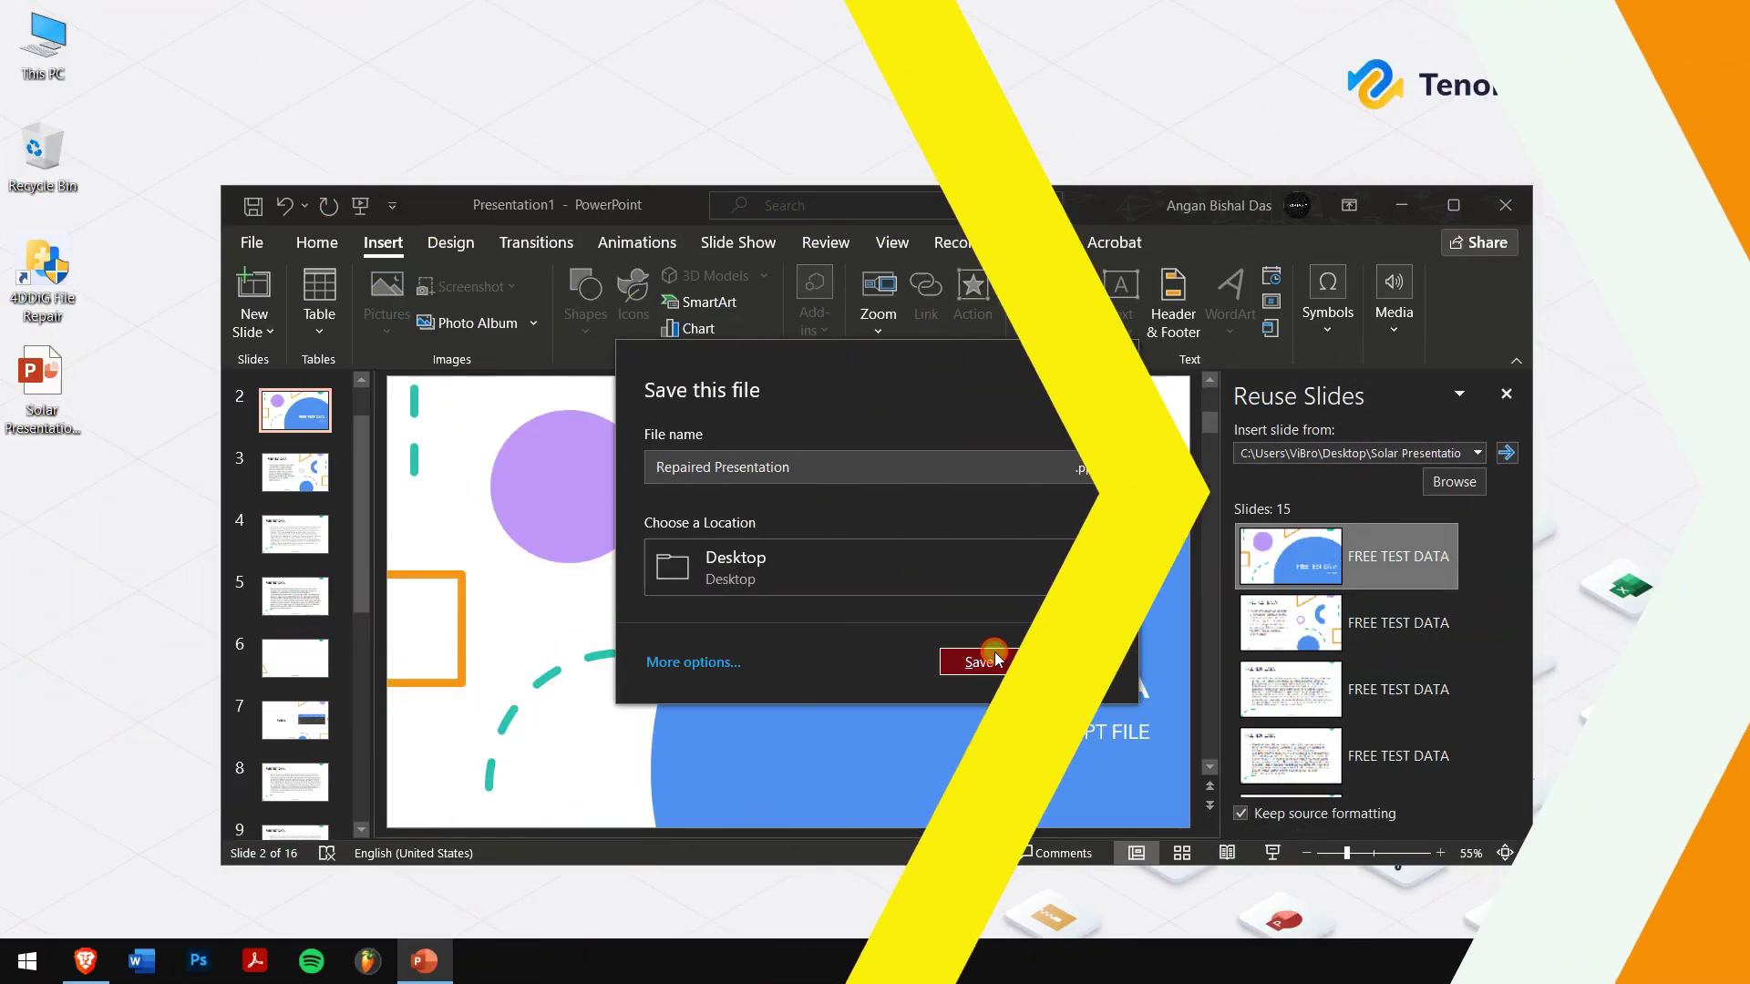
pyautogui.click(995, 660)
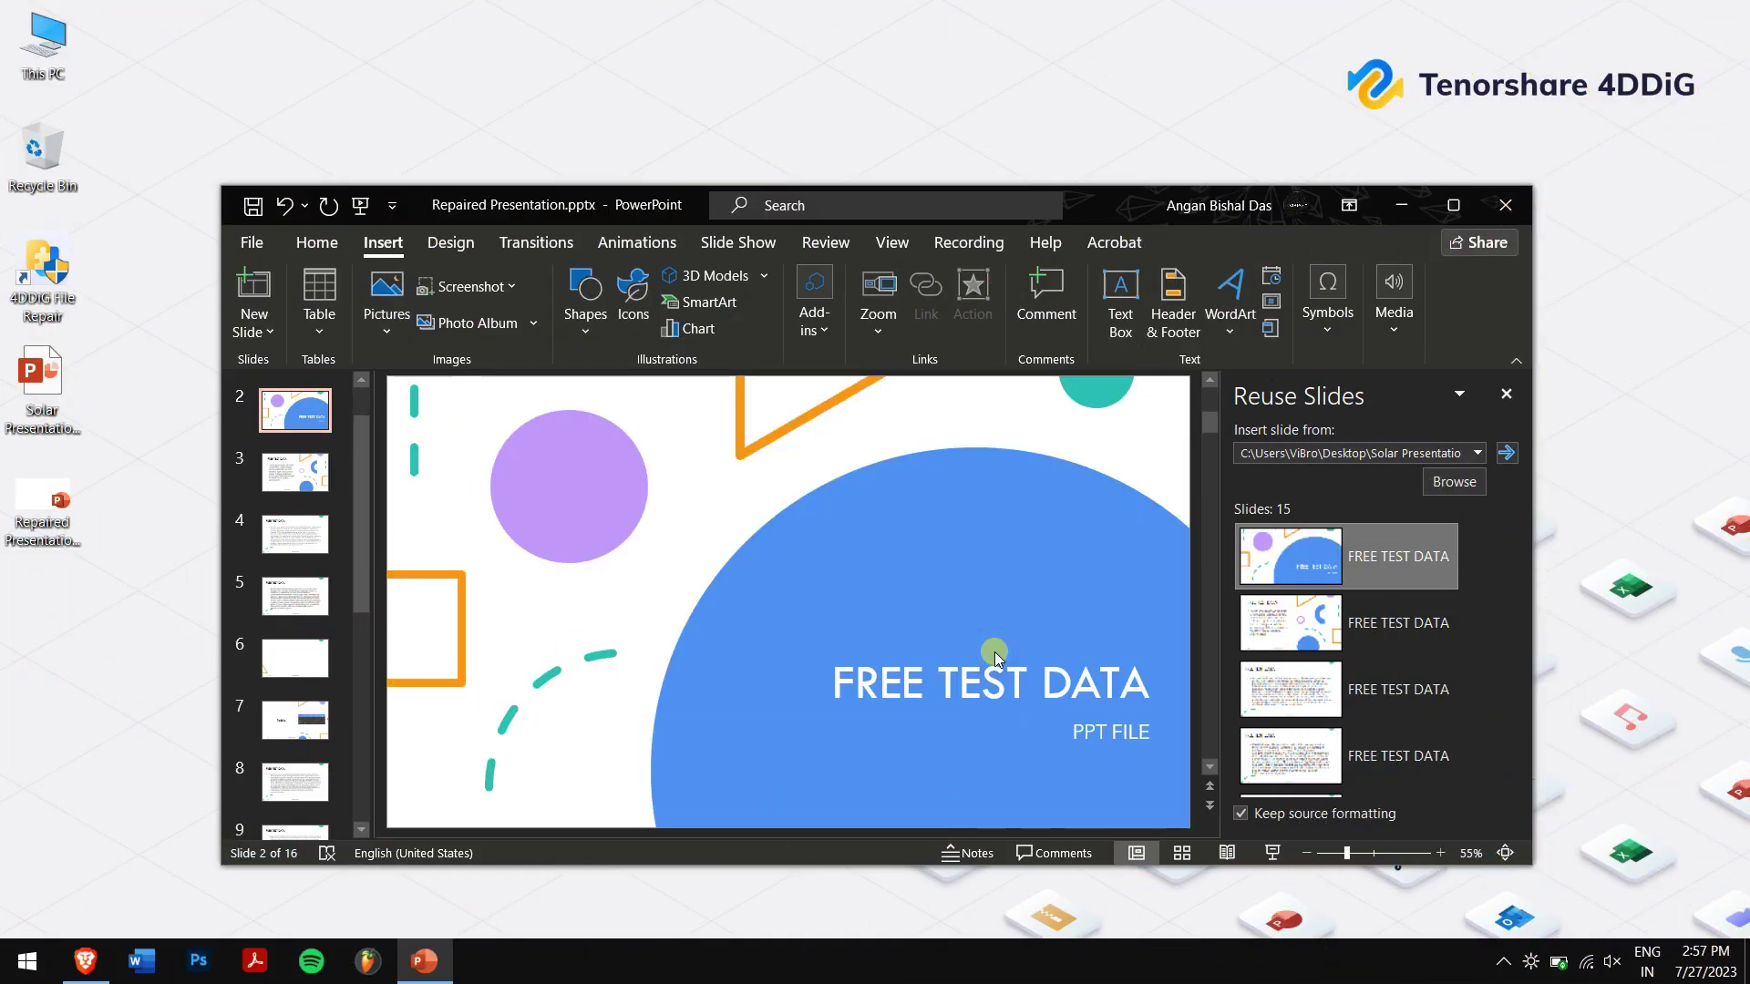
# Step: Apply the theme from Solar Presentation.pptx on the Desktop via Browse for Themes
pyautogui.click(455, 243)
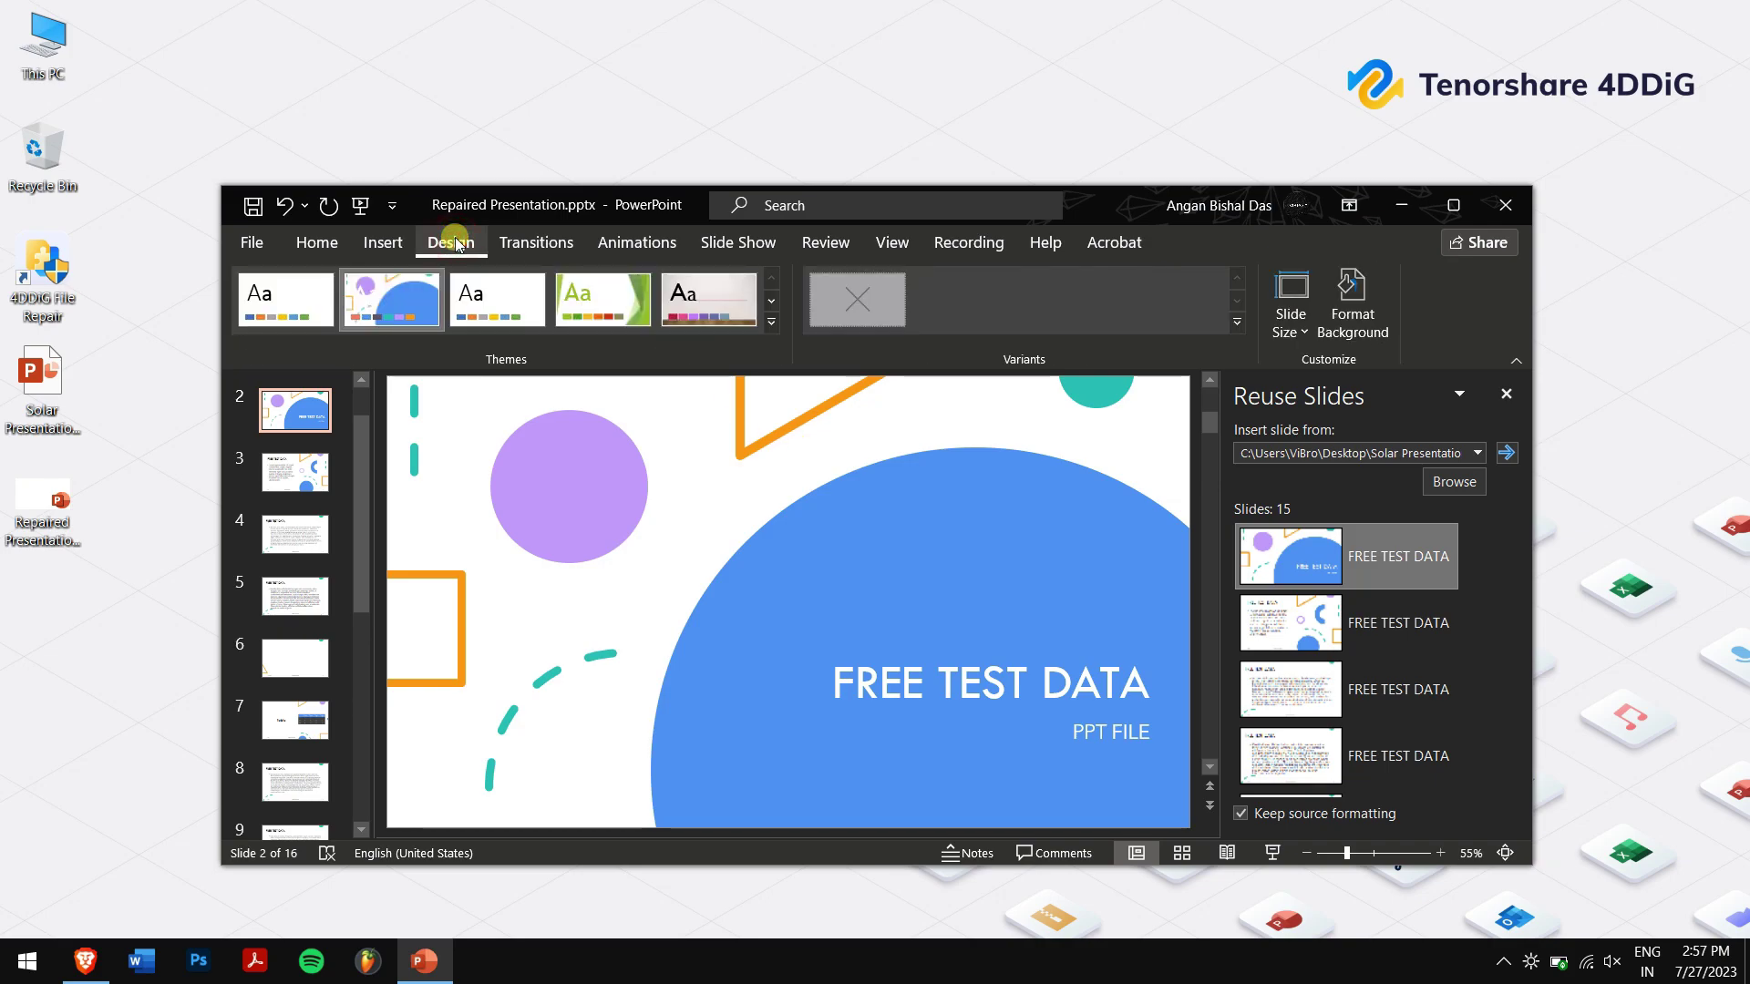
pyautogui.click(770, 321)
pyautogui.click(335, 726)
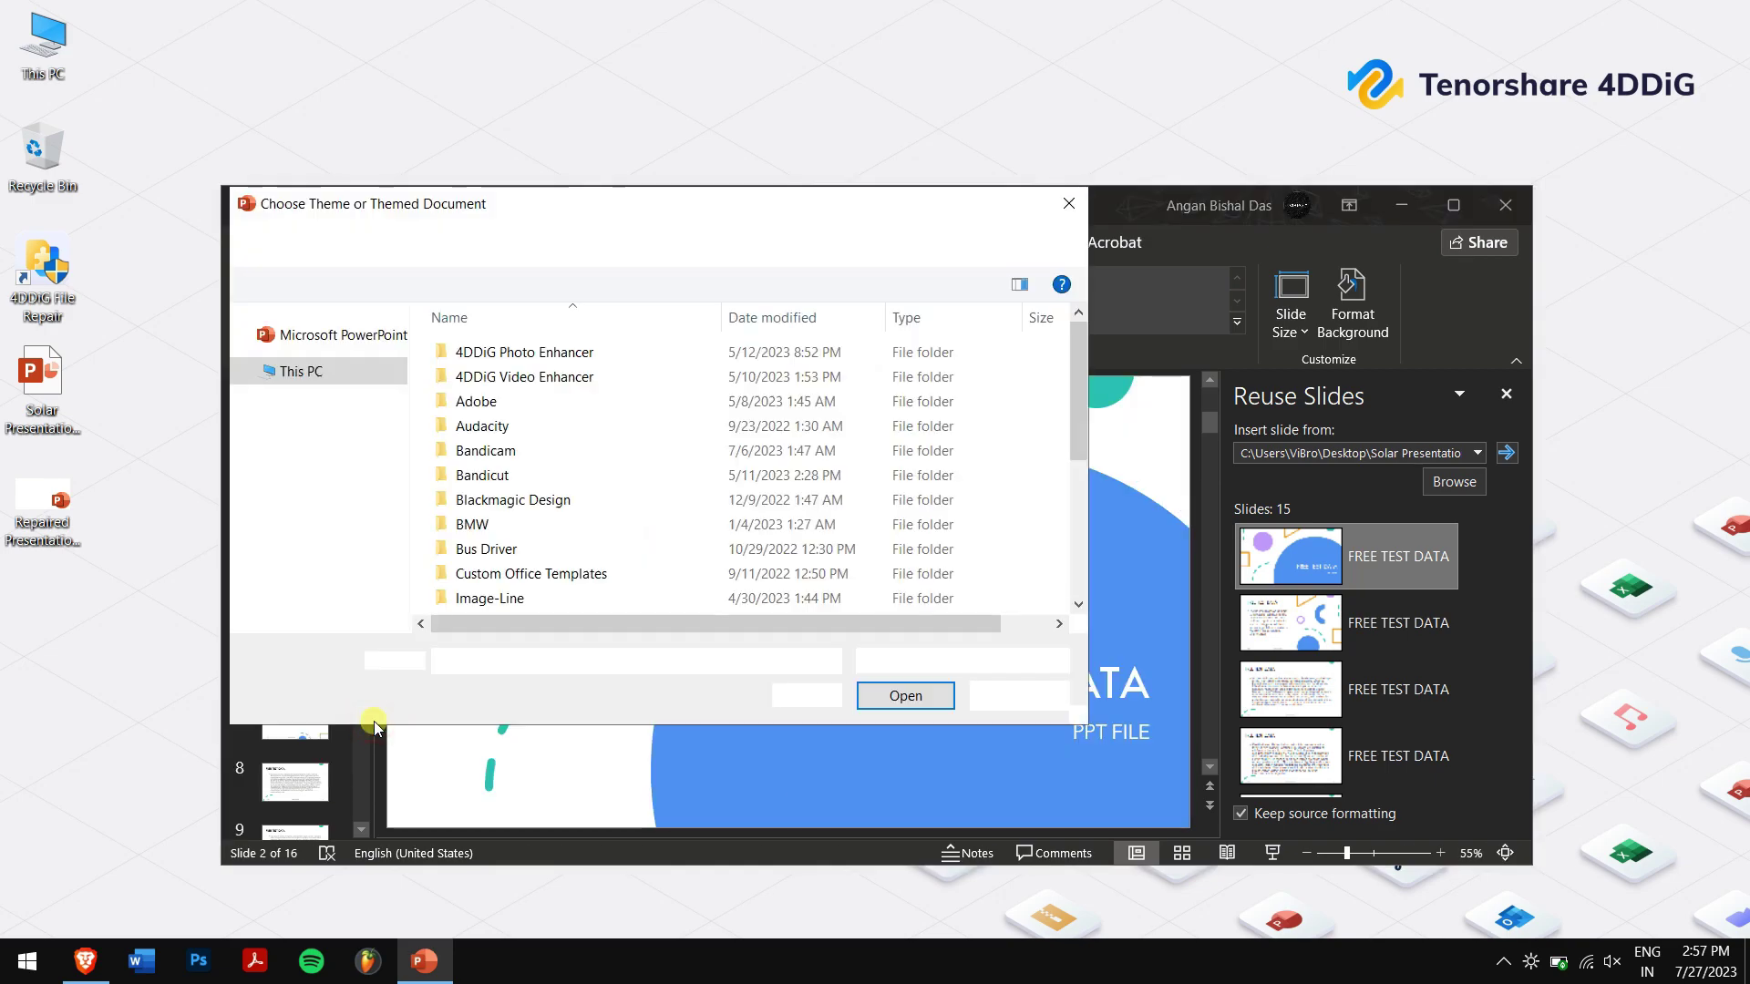
pyautogui.click(313, 398)
pyautogui.click(510, 376)
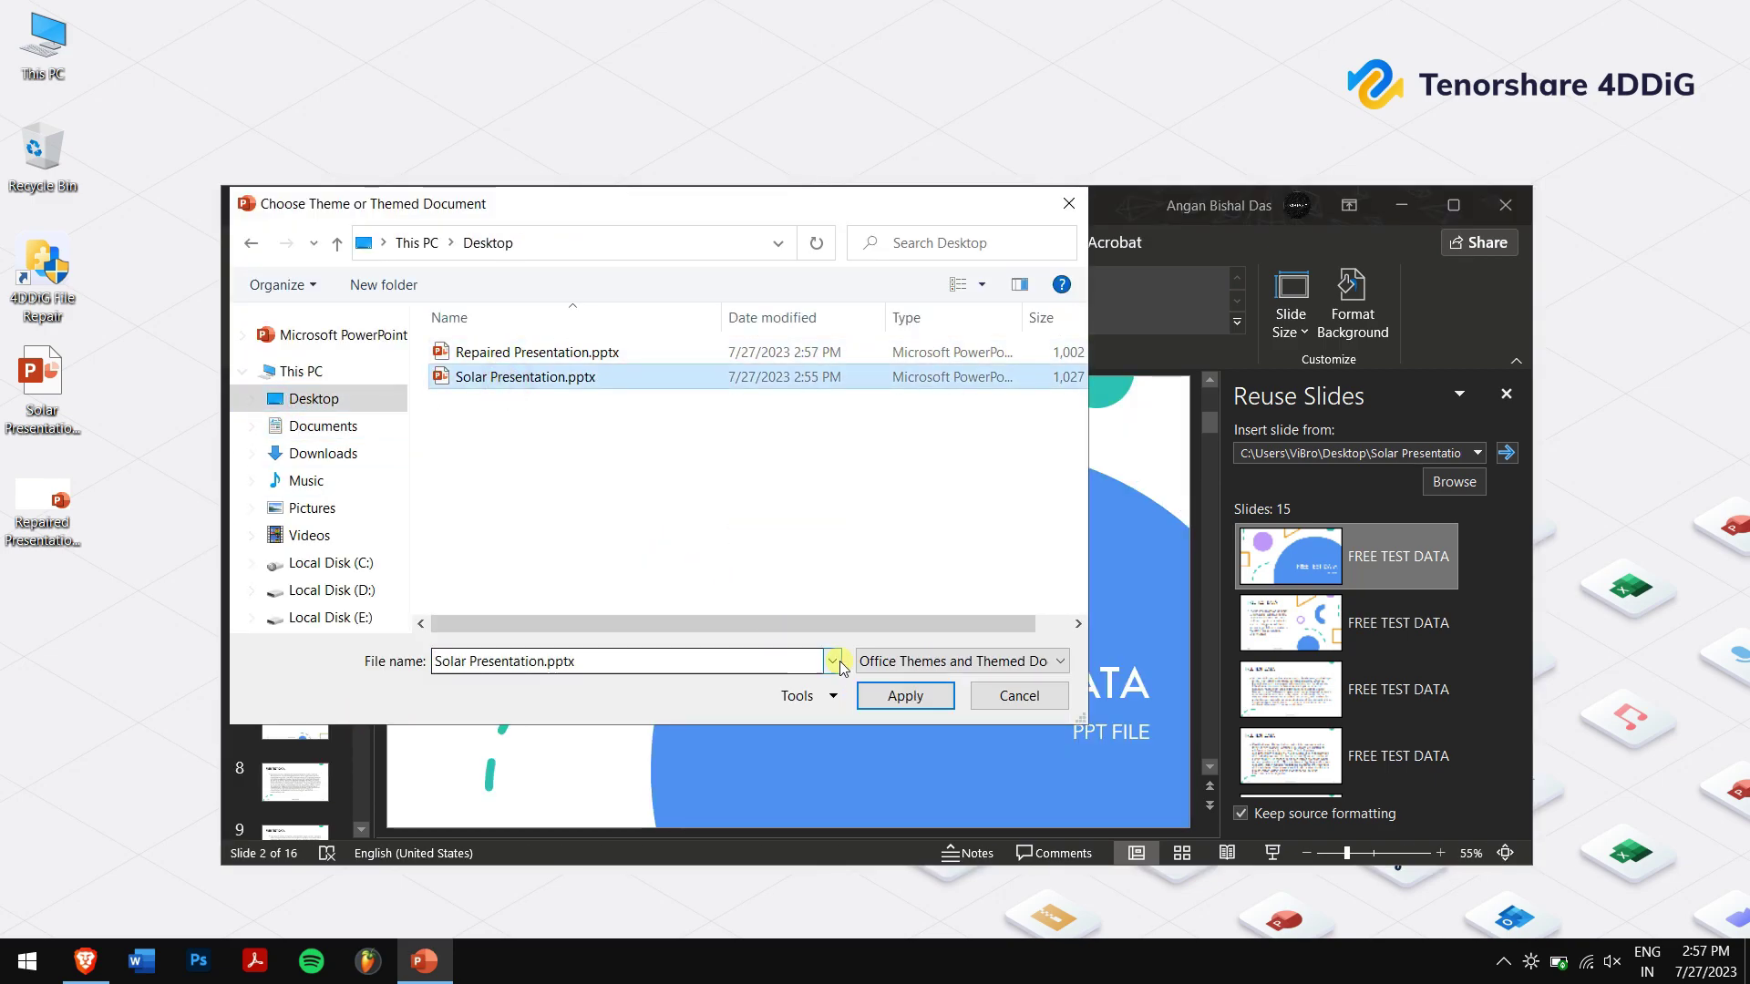
pyautogui.click(889, 699)
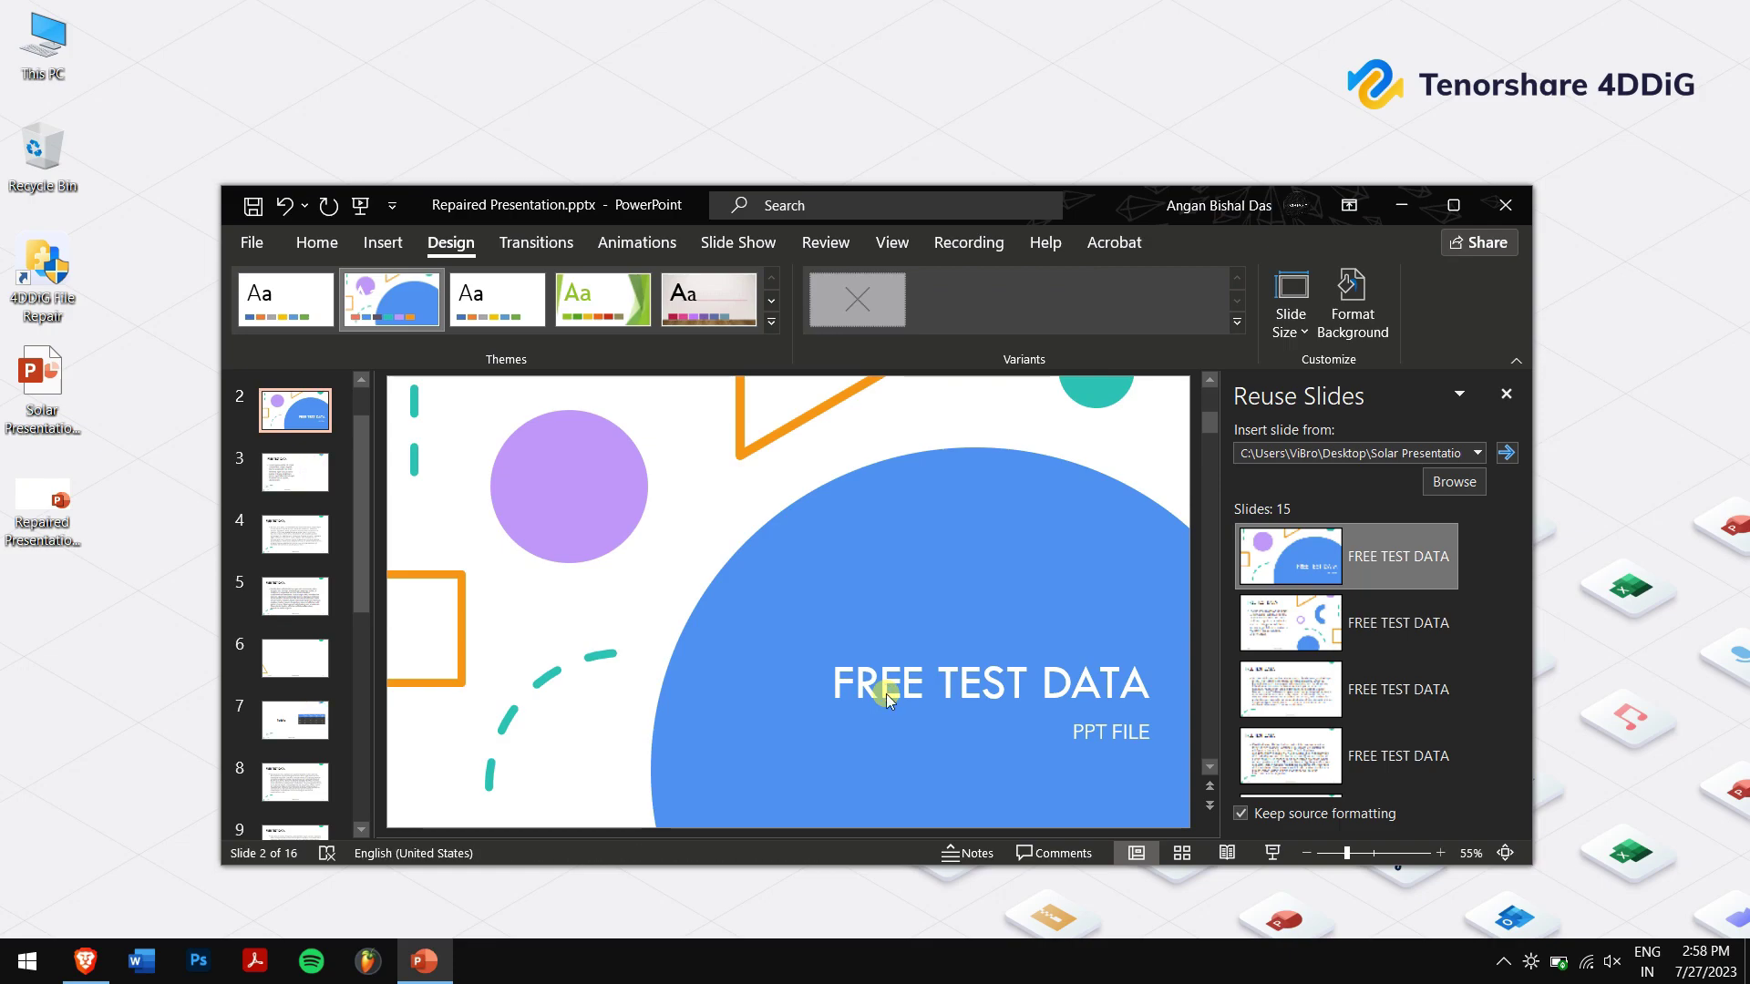
# Step: Go to slide 3, close the Reuse Slides pane, and close PowerPoint
pyautogui.click(295, 472)
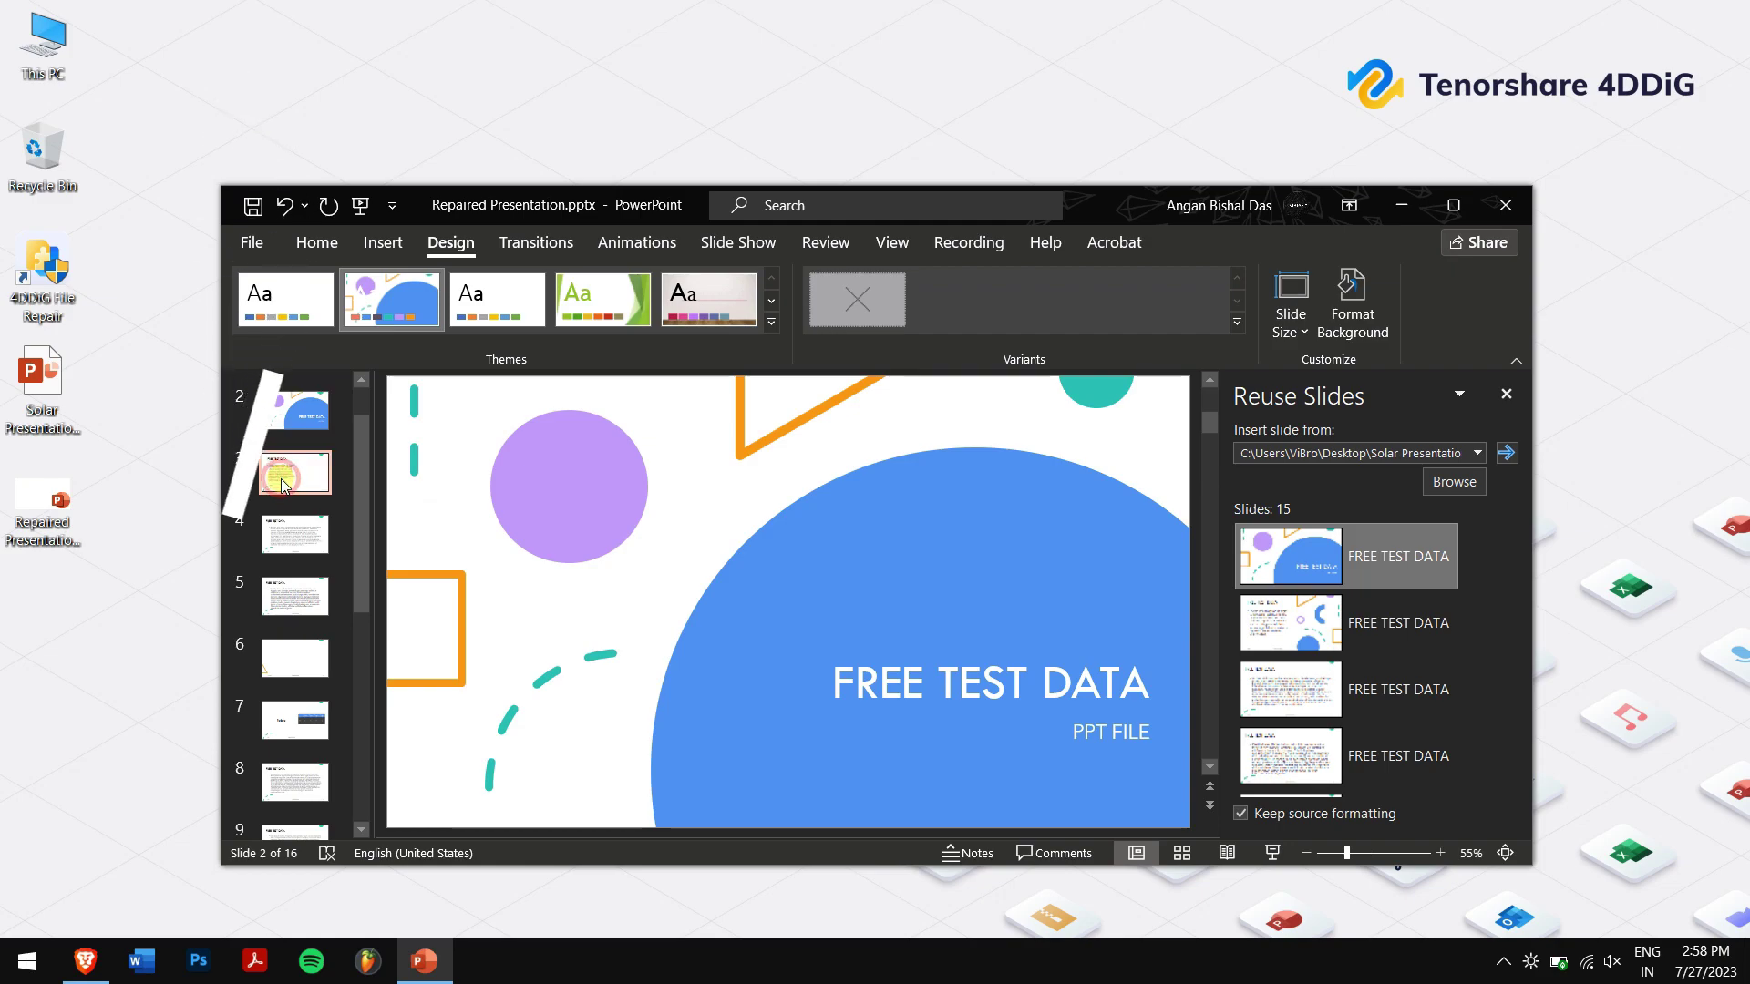
pyautogui.click(1504, 399)
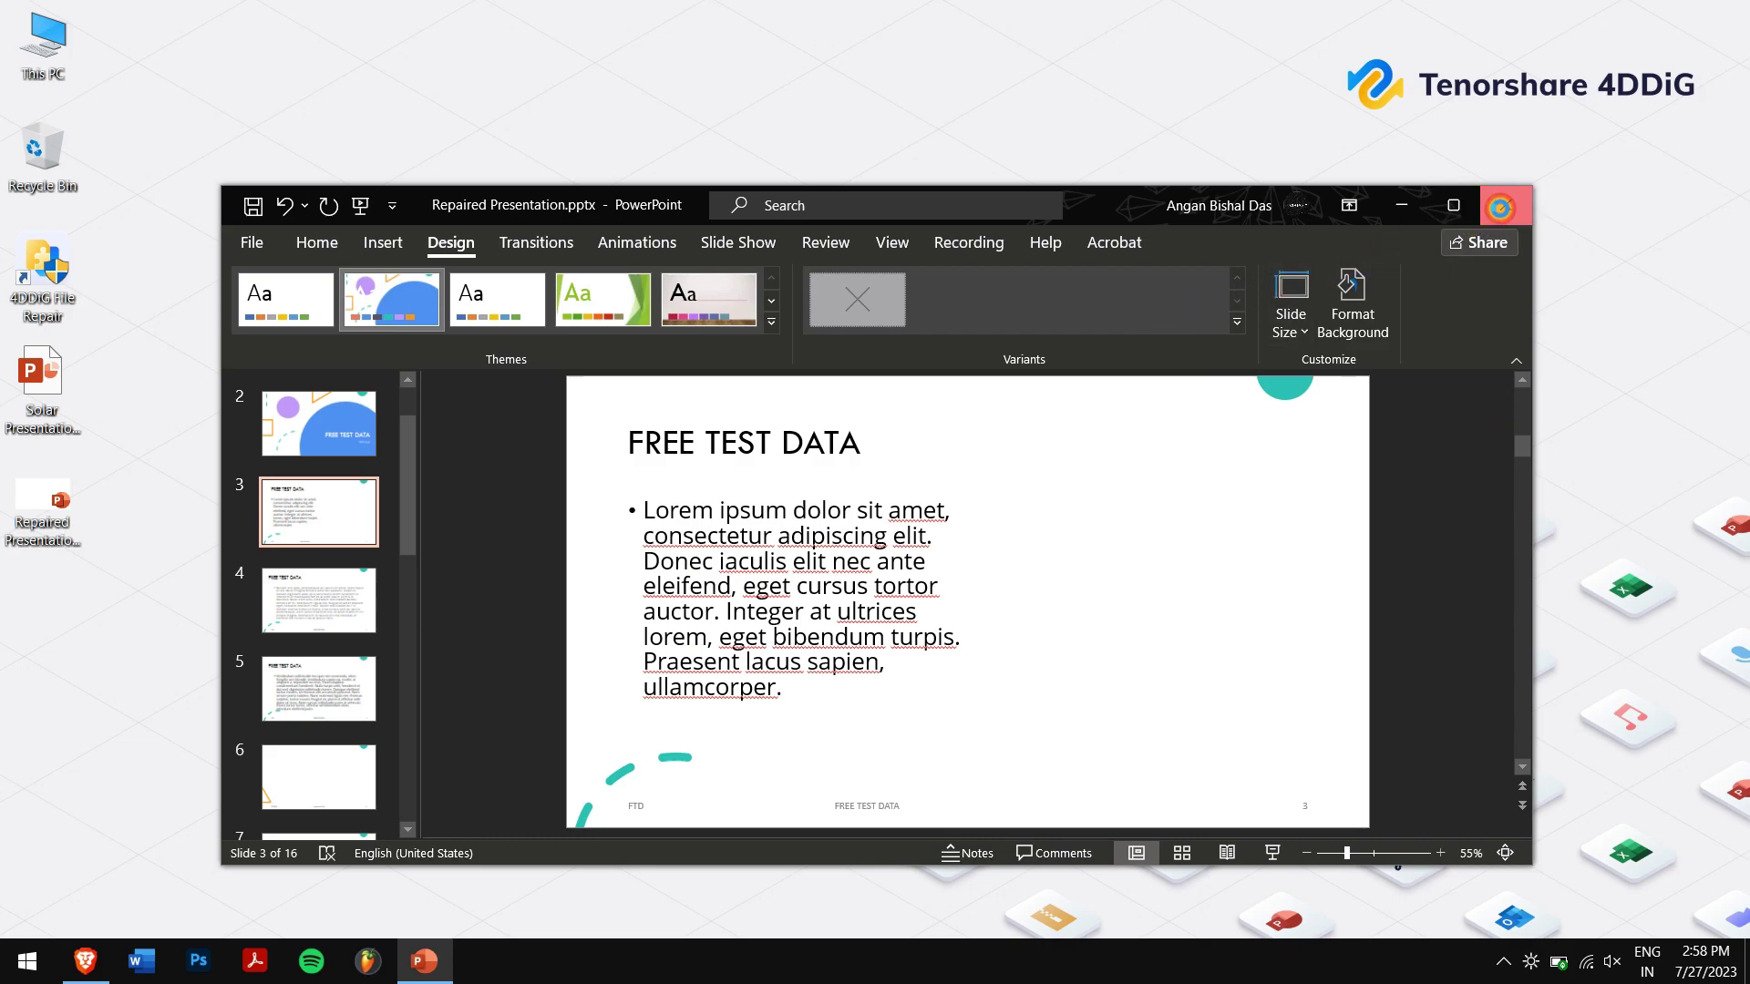
pyautogui.click(1494, 209)
# Step: Refresh the desktop twice, selecting the Repaired Presentation file in between
pyautogui.rightClick(767, 354)
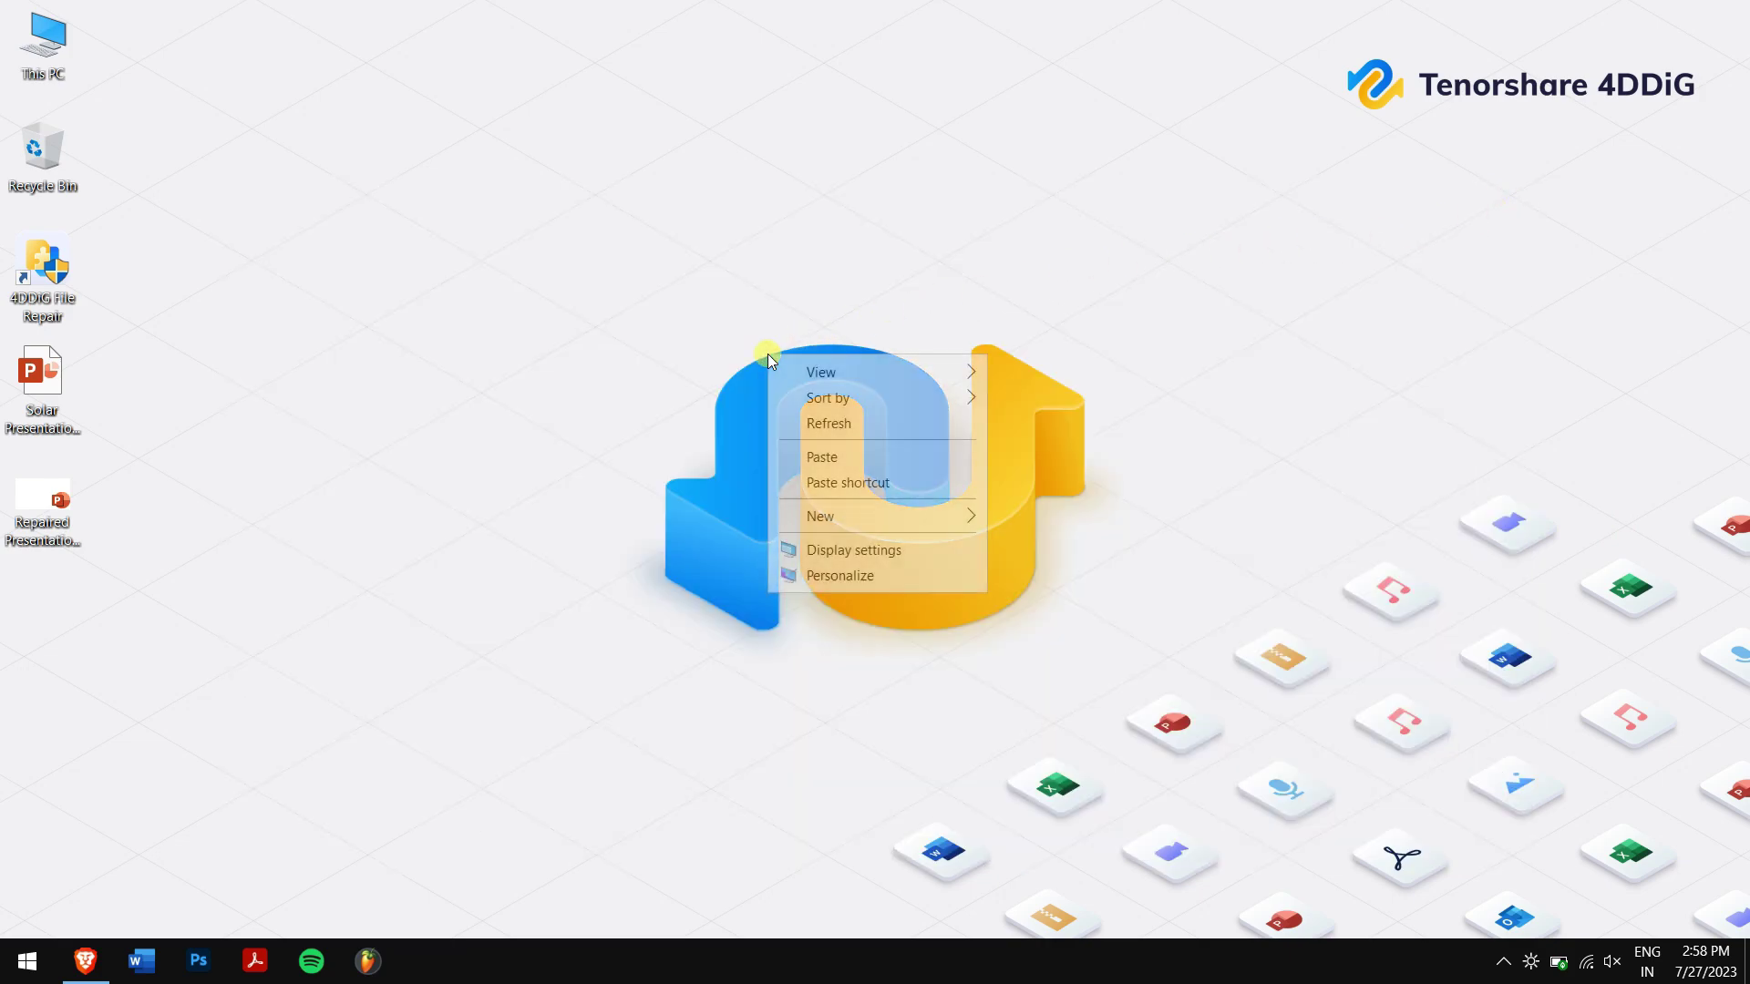
pyautogui.click(858, 425)
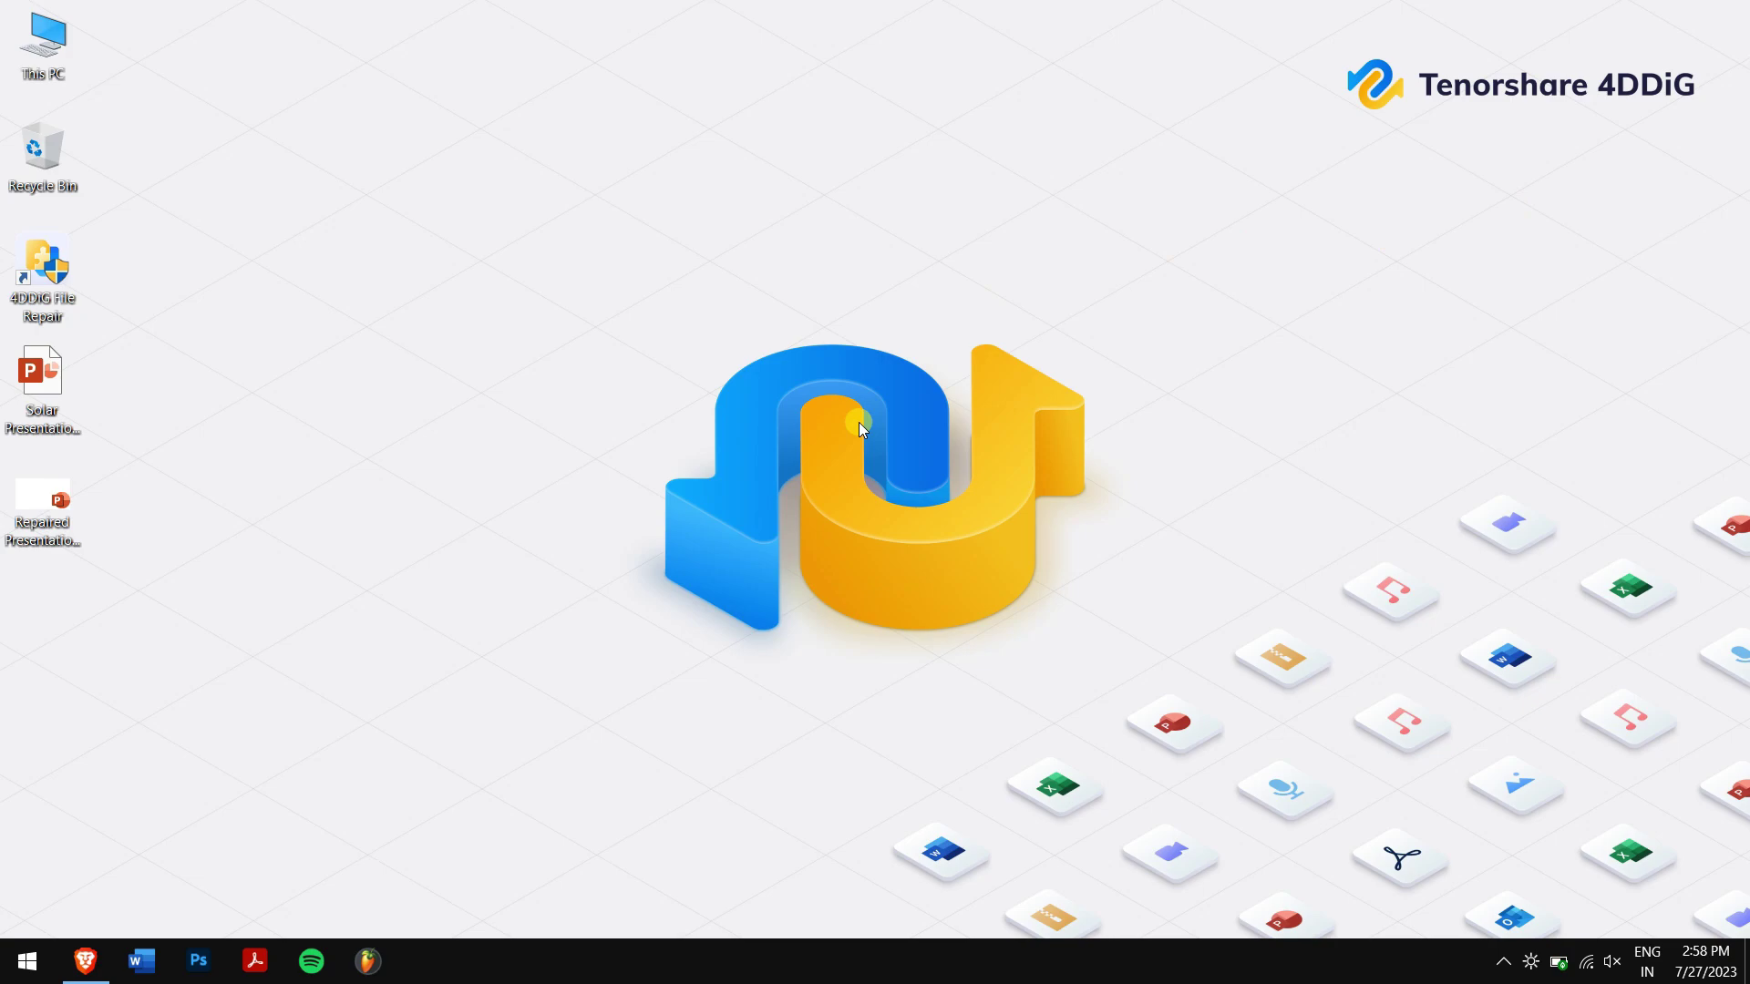
pyautogui.click(31, 546)
pyautogui.rightClick(366, 316)
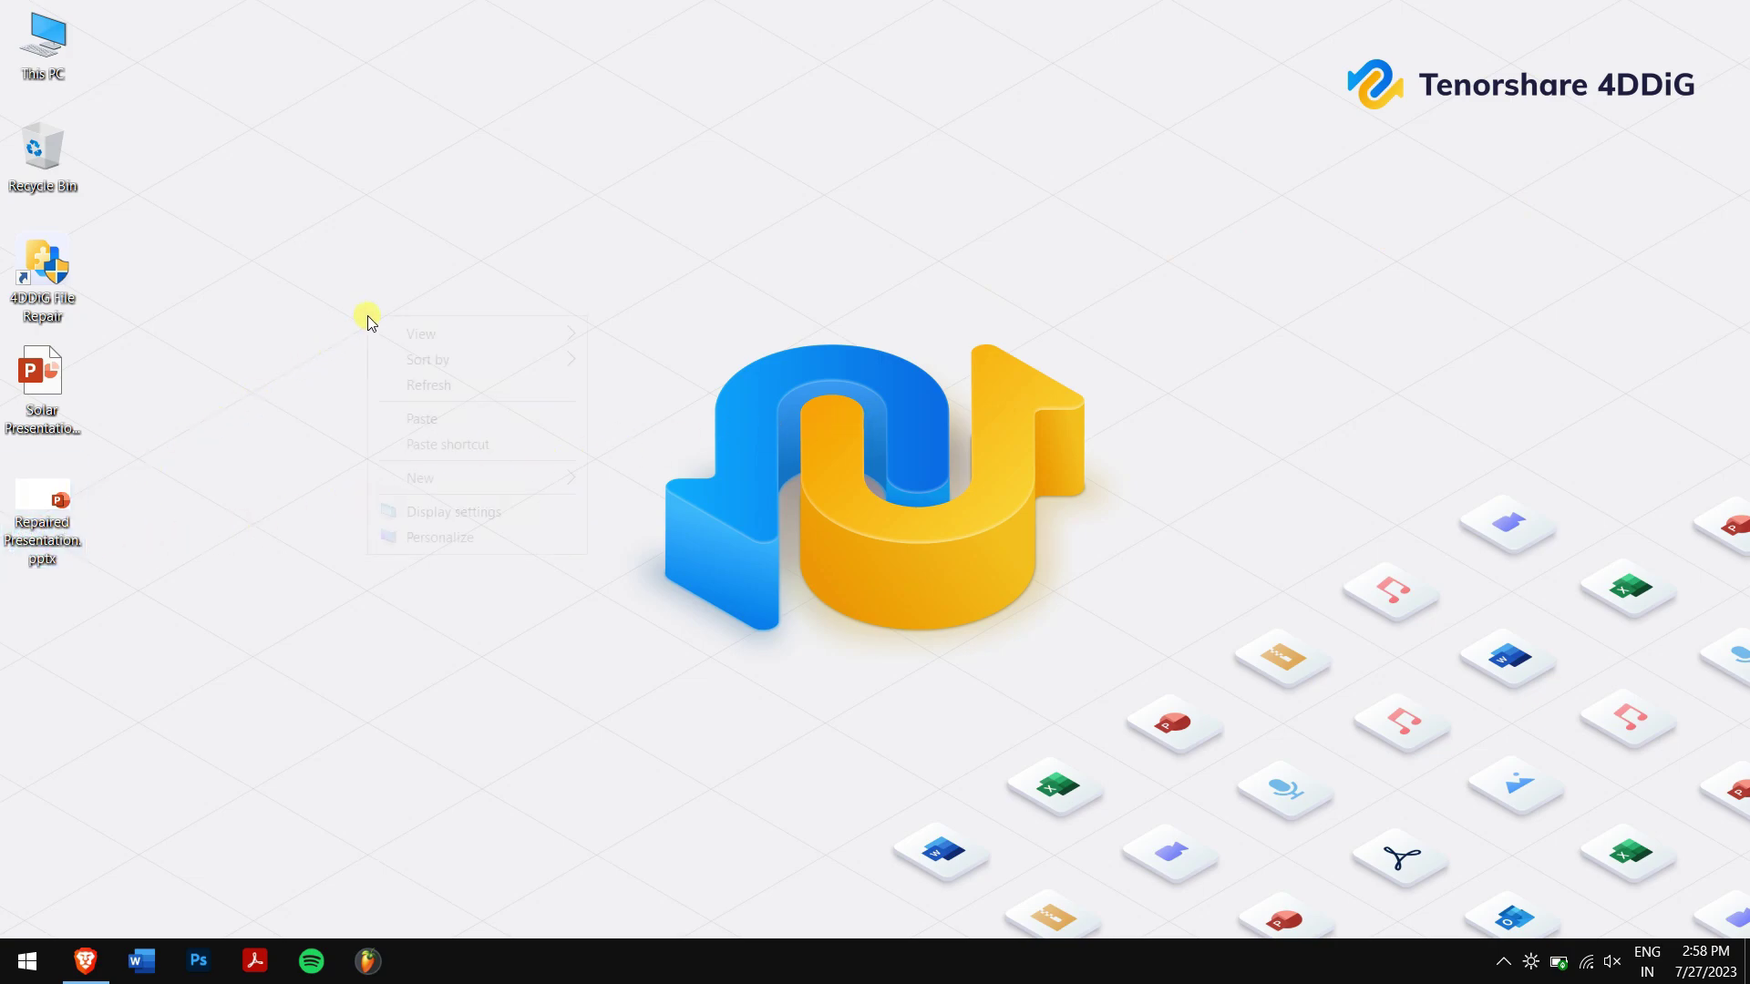
pyautogui.click(474, 385)
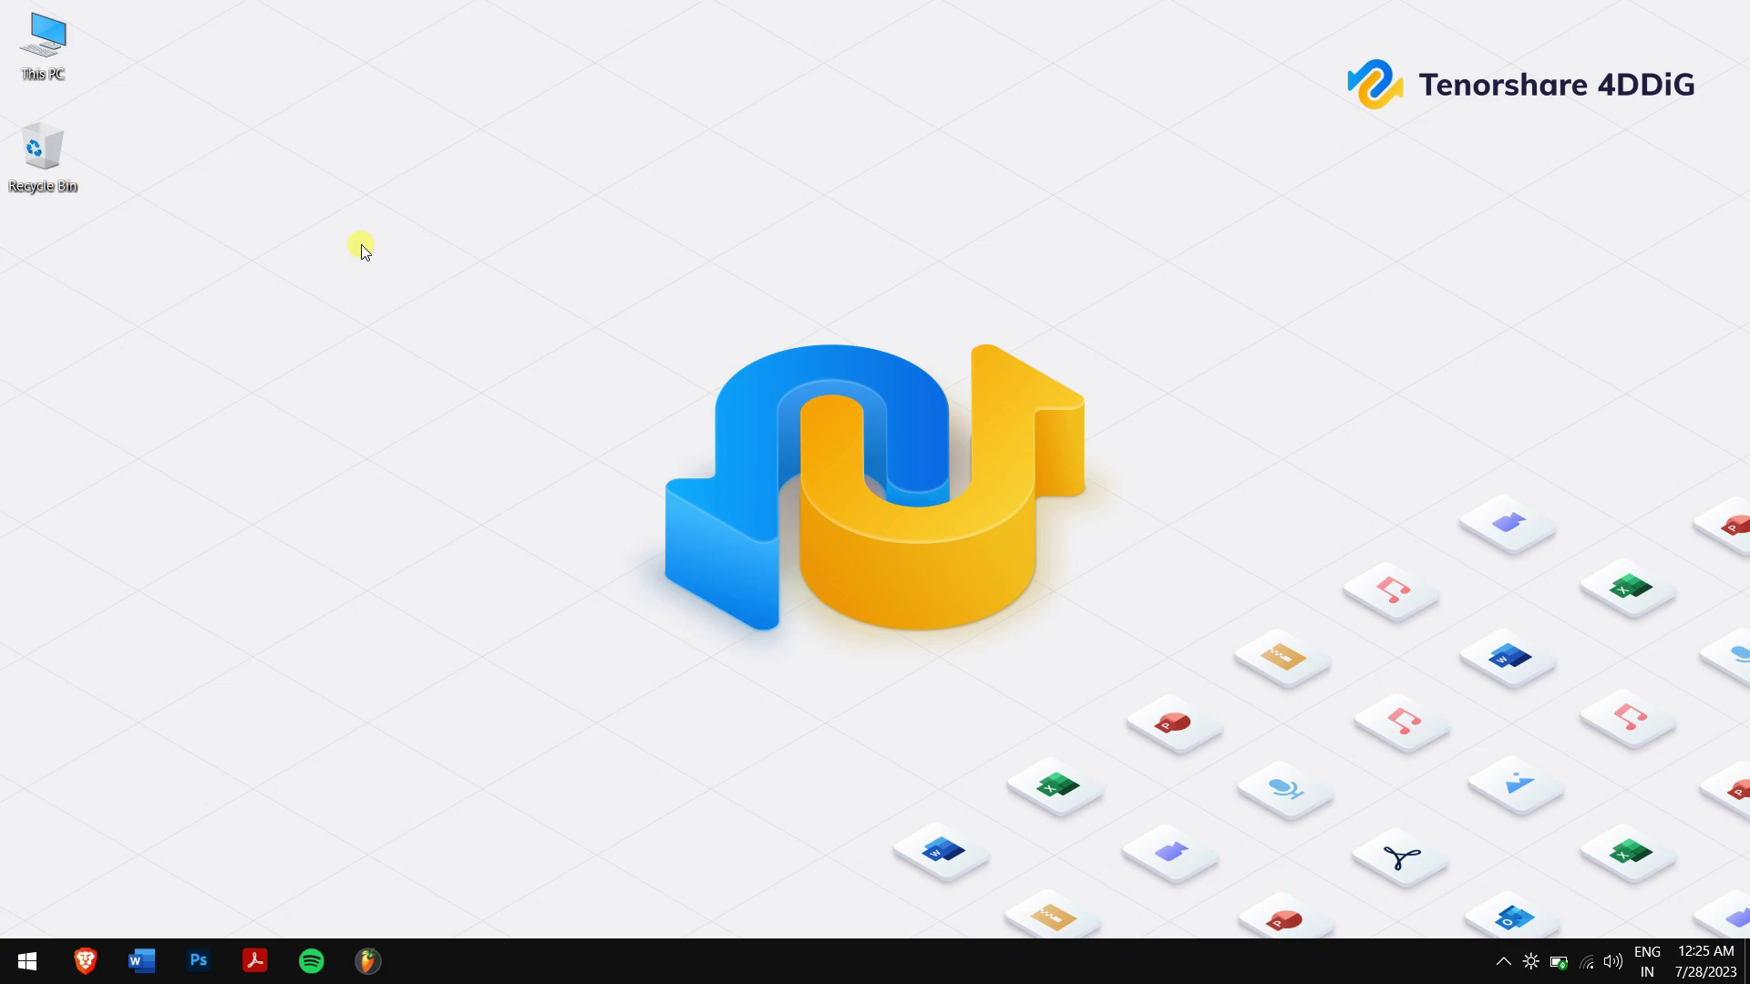
# Step: Open the %temp% folder with Win+R and search it for ppt*.tmp files
pyautogui.press('super+r')
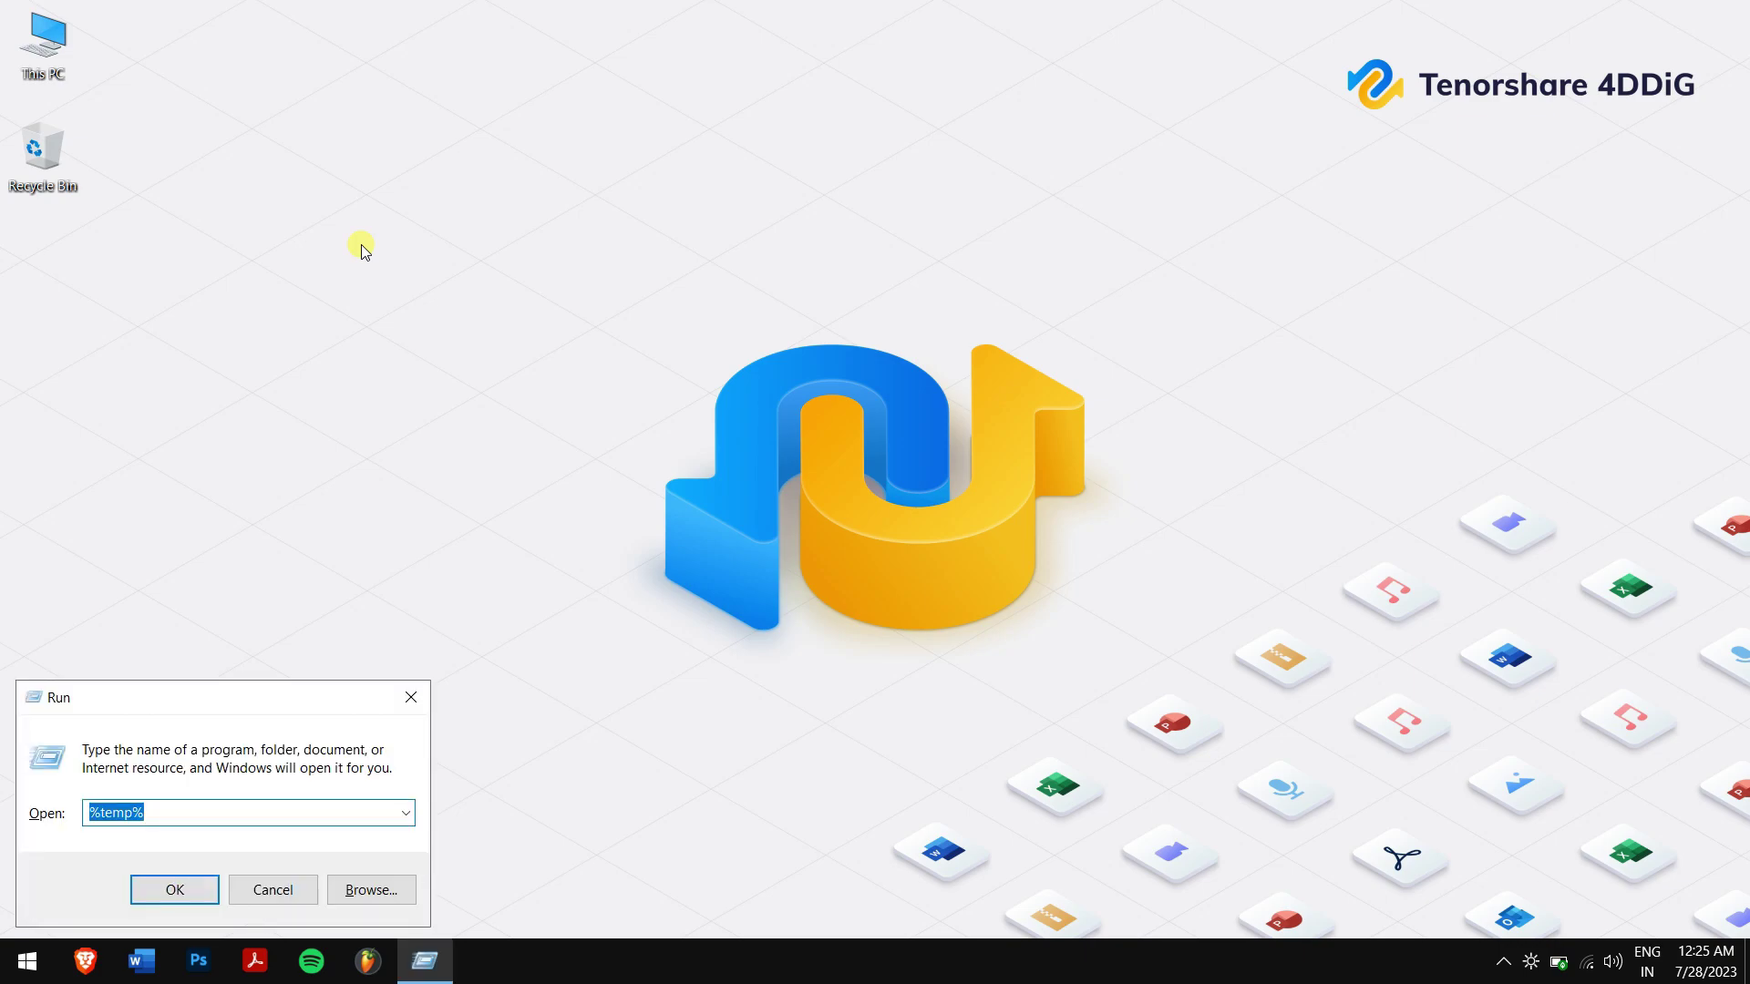
pyautogui.click(239, 807)
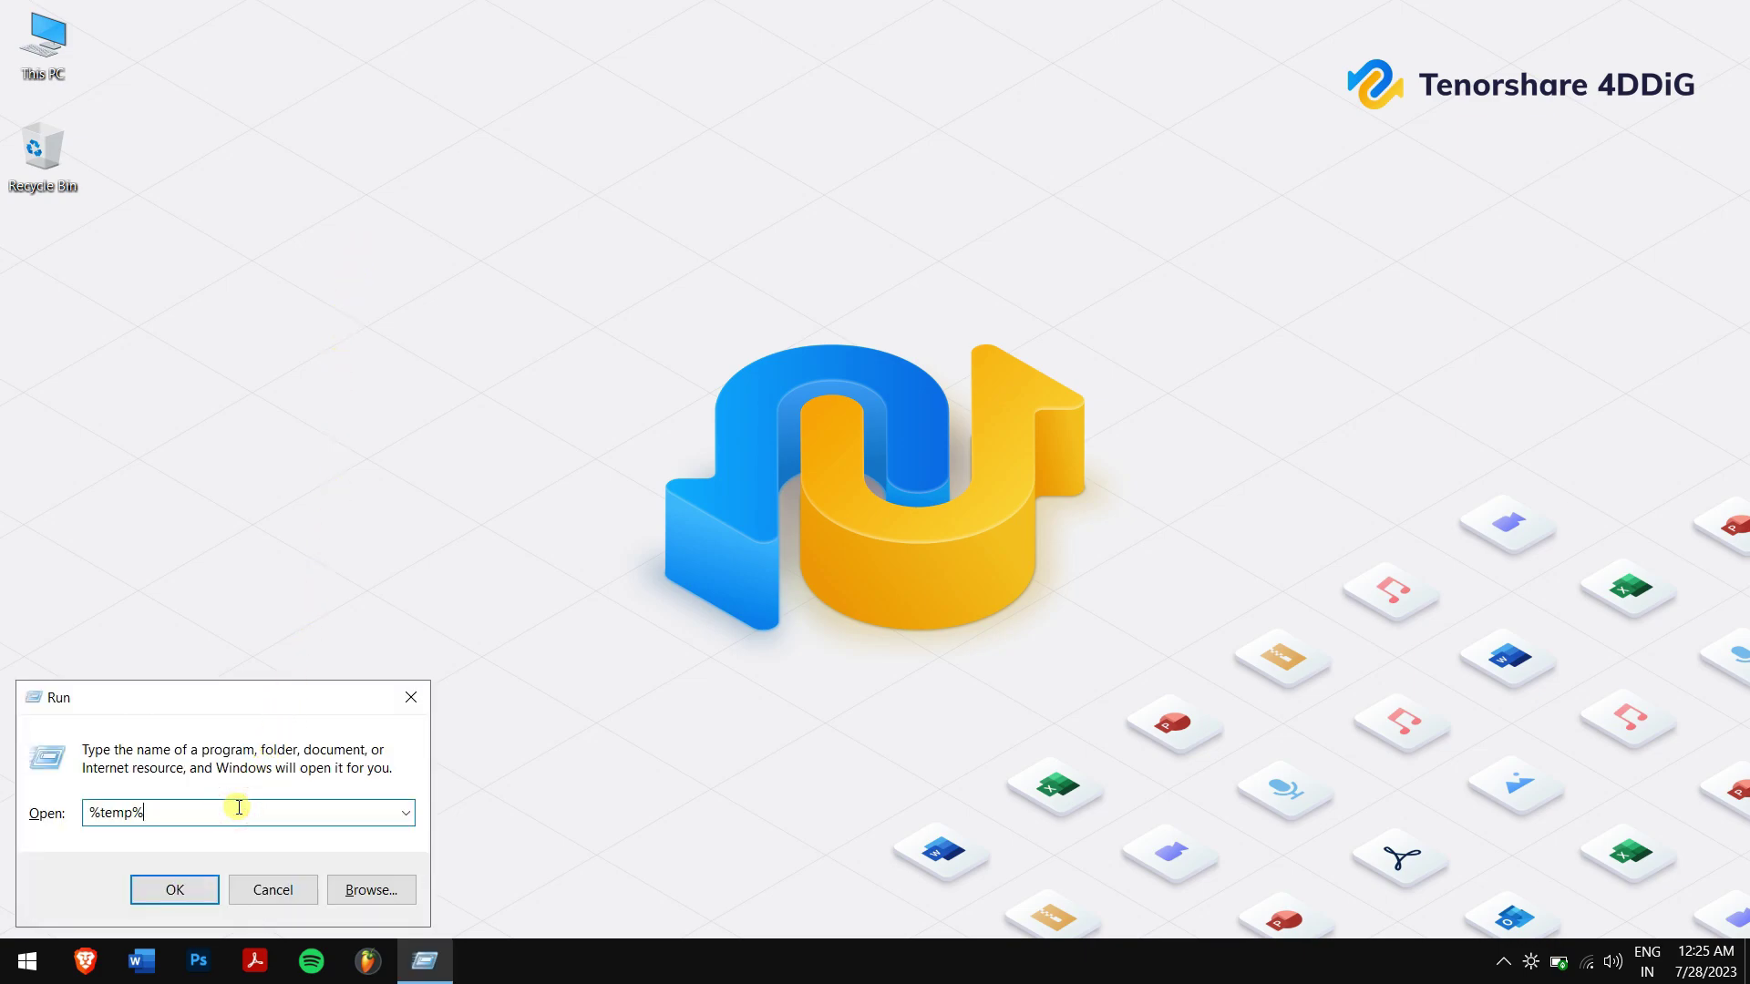
pyautogui.click(194, 889)
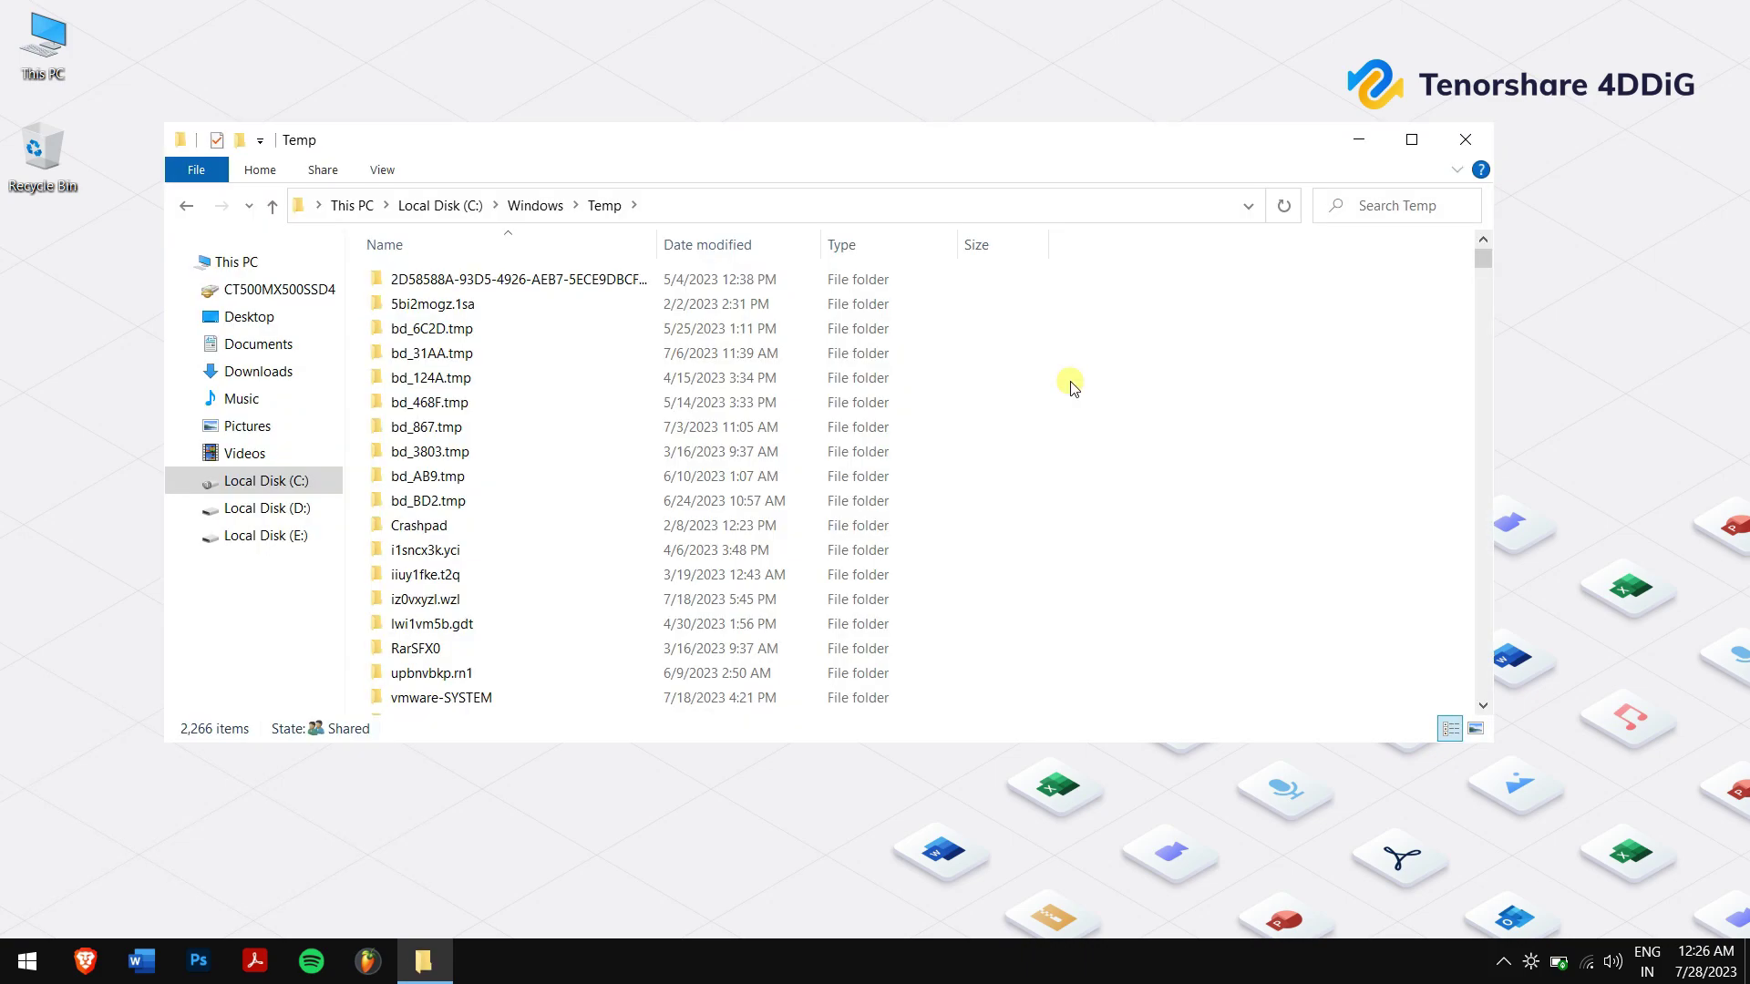
pyautogui.click(1392, 206)
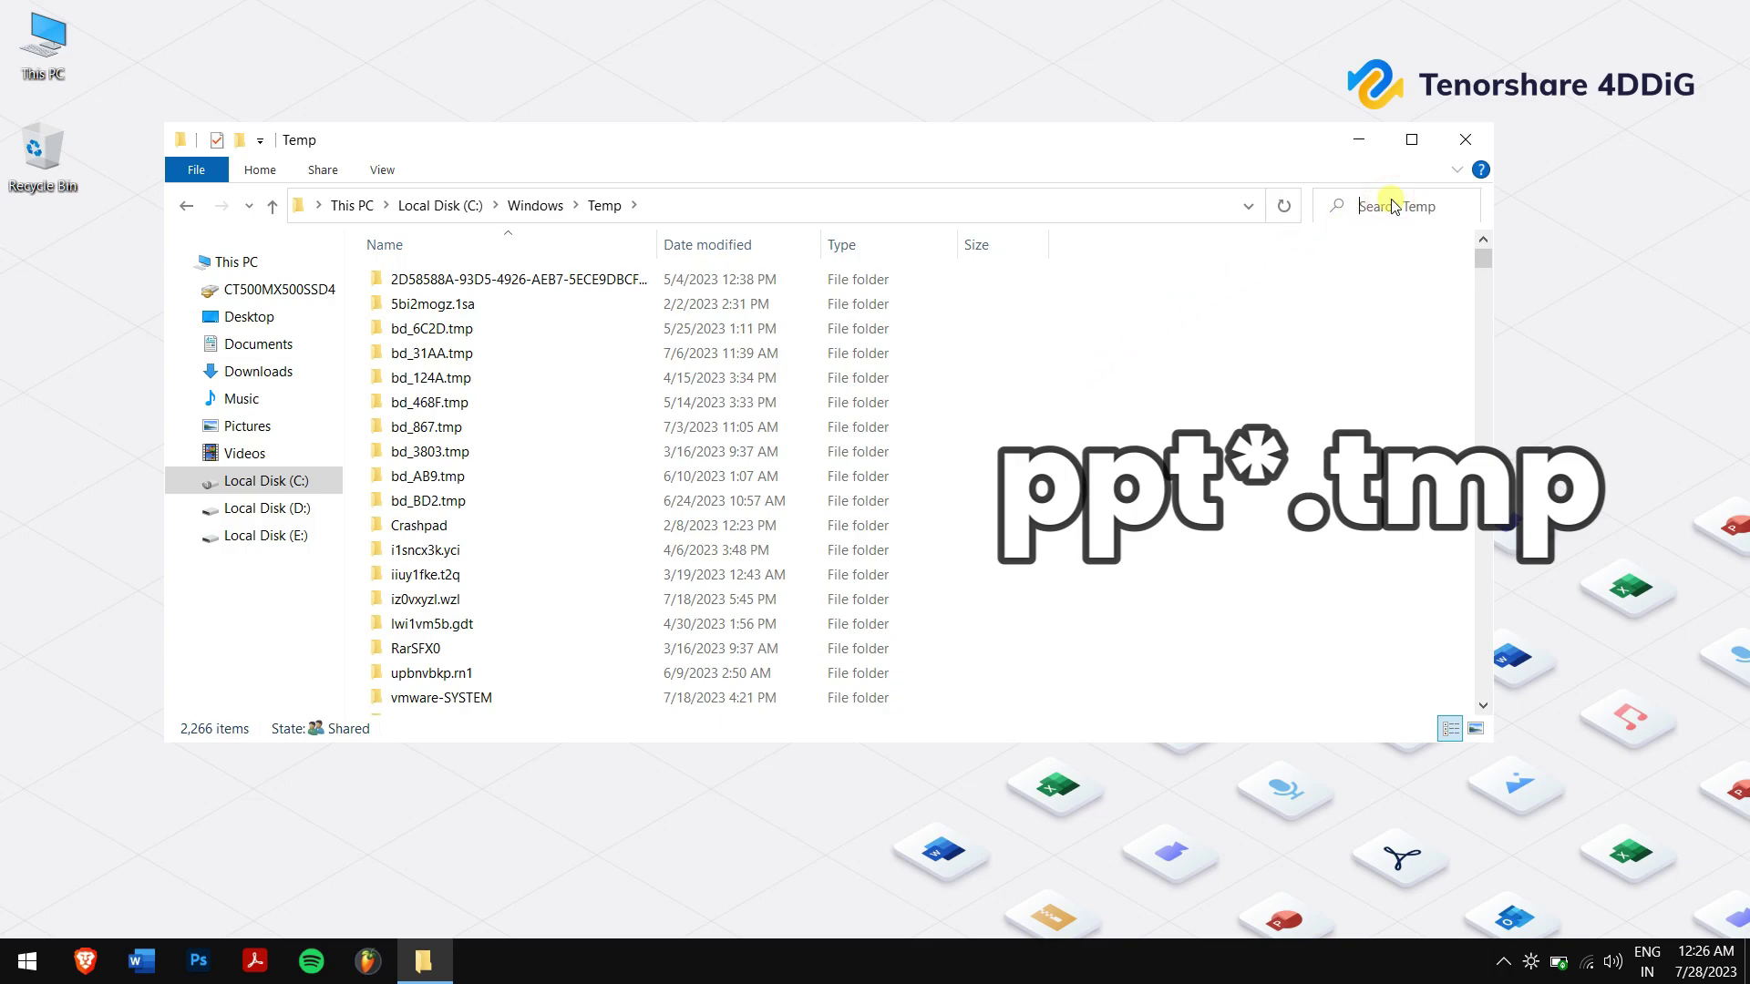
pyautogui.write('ppt')
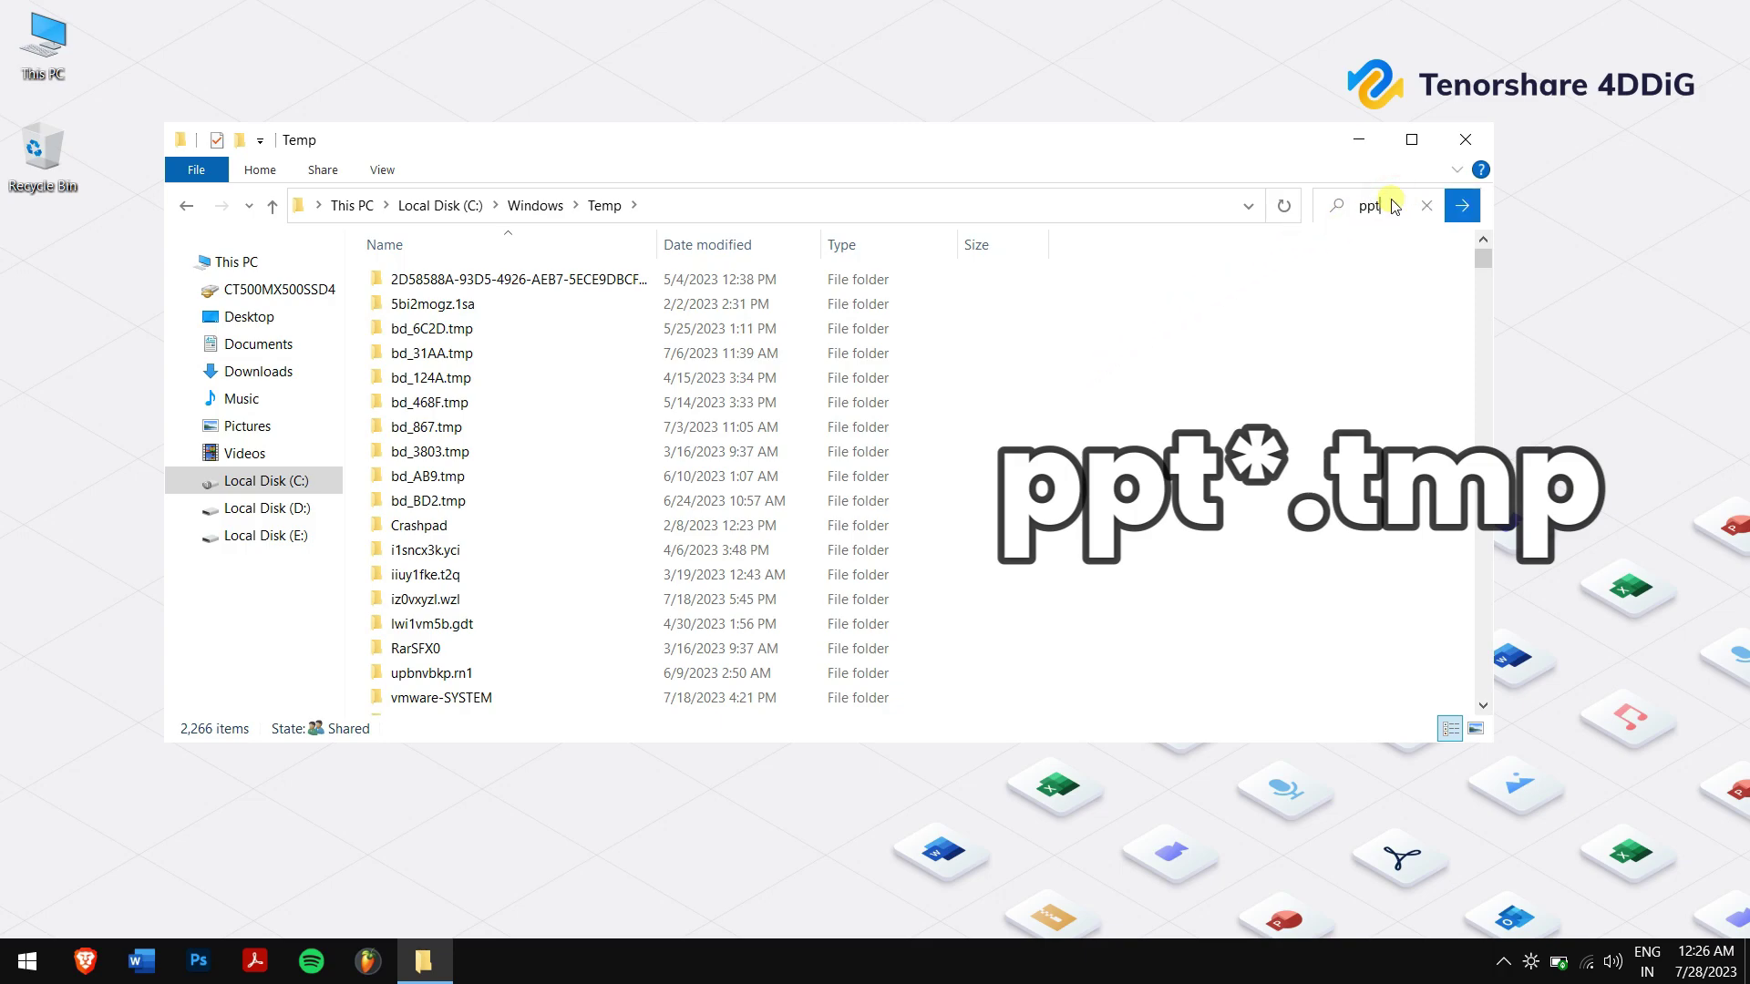
pyautogui.write('*.tmp')
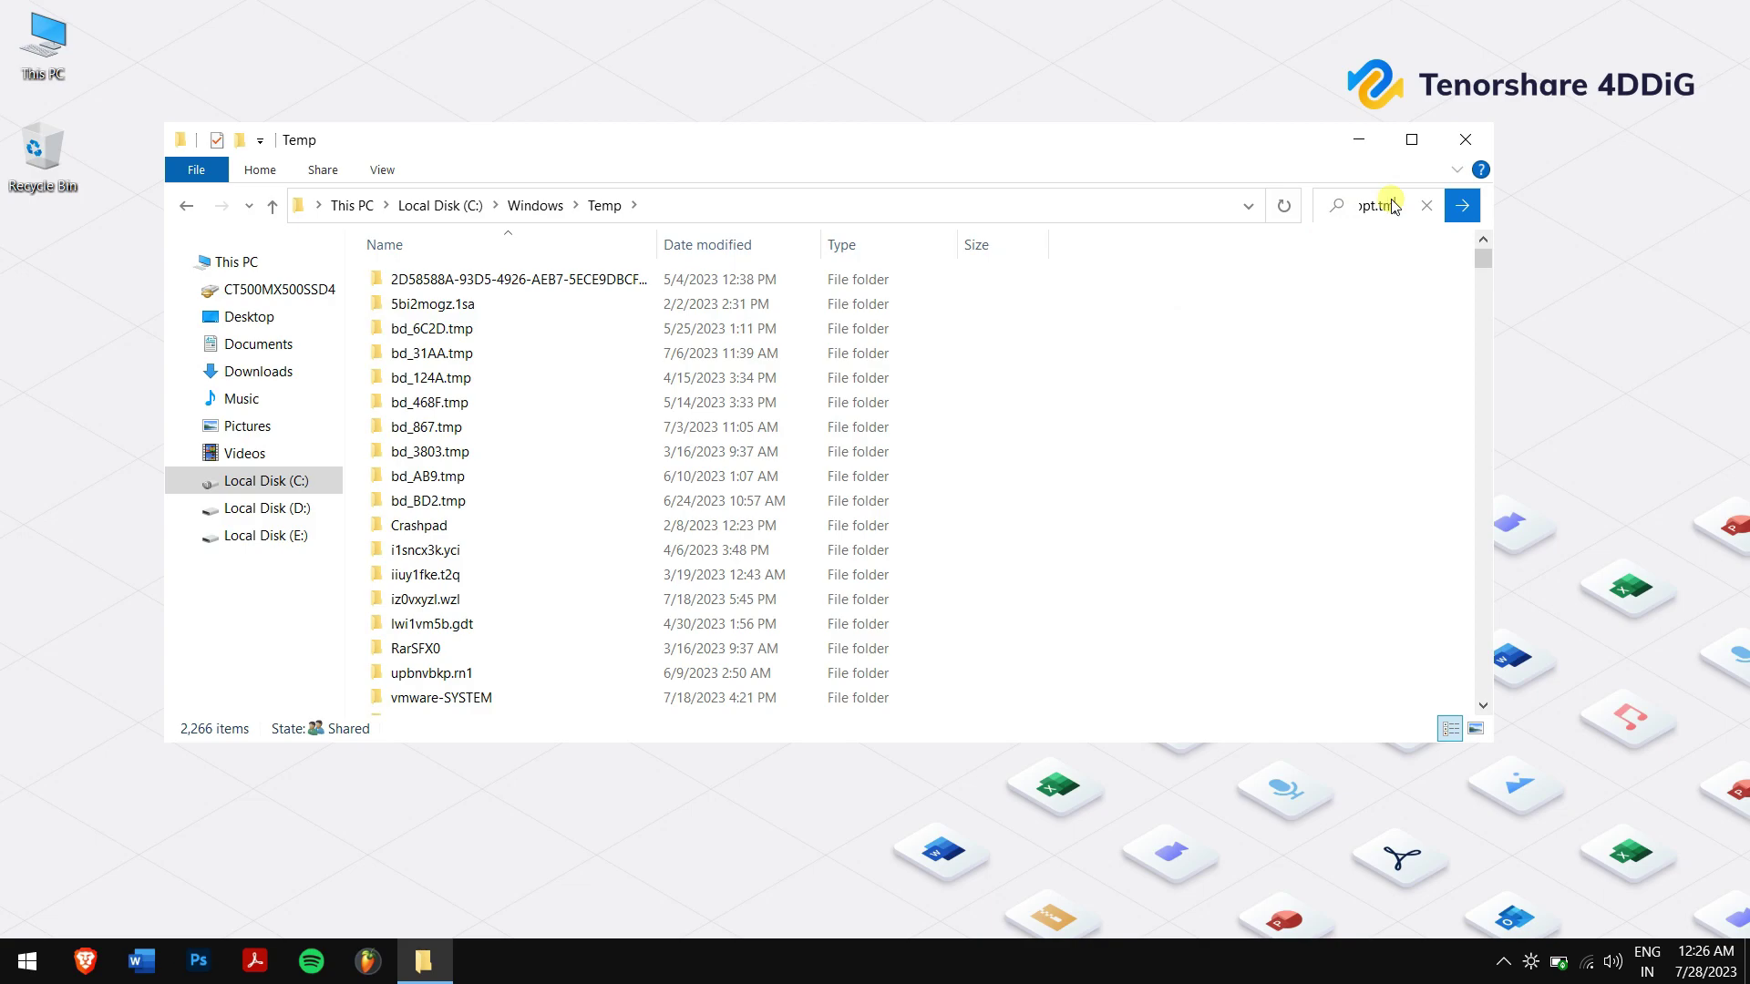
pyautogui.press('Return')
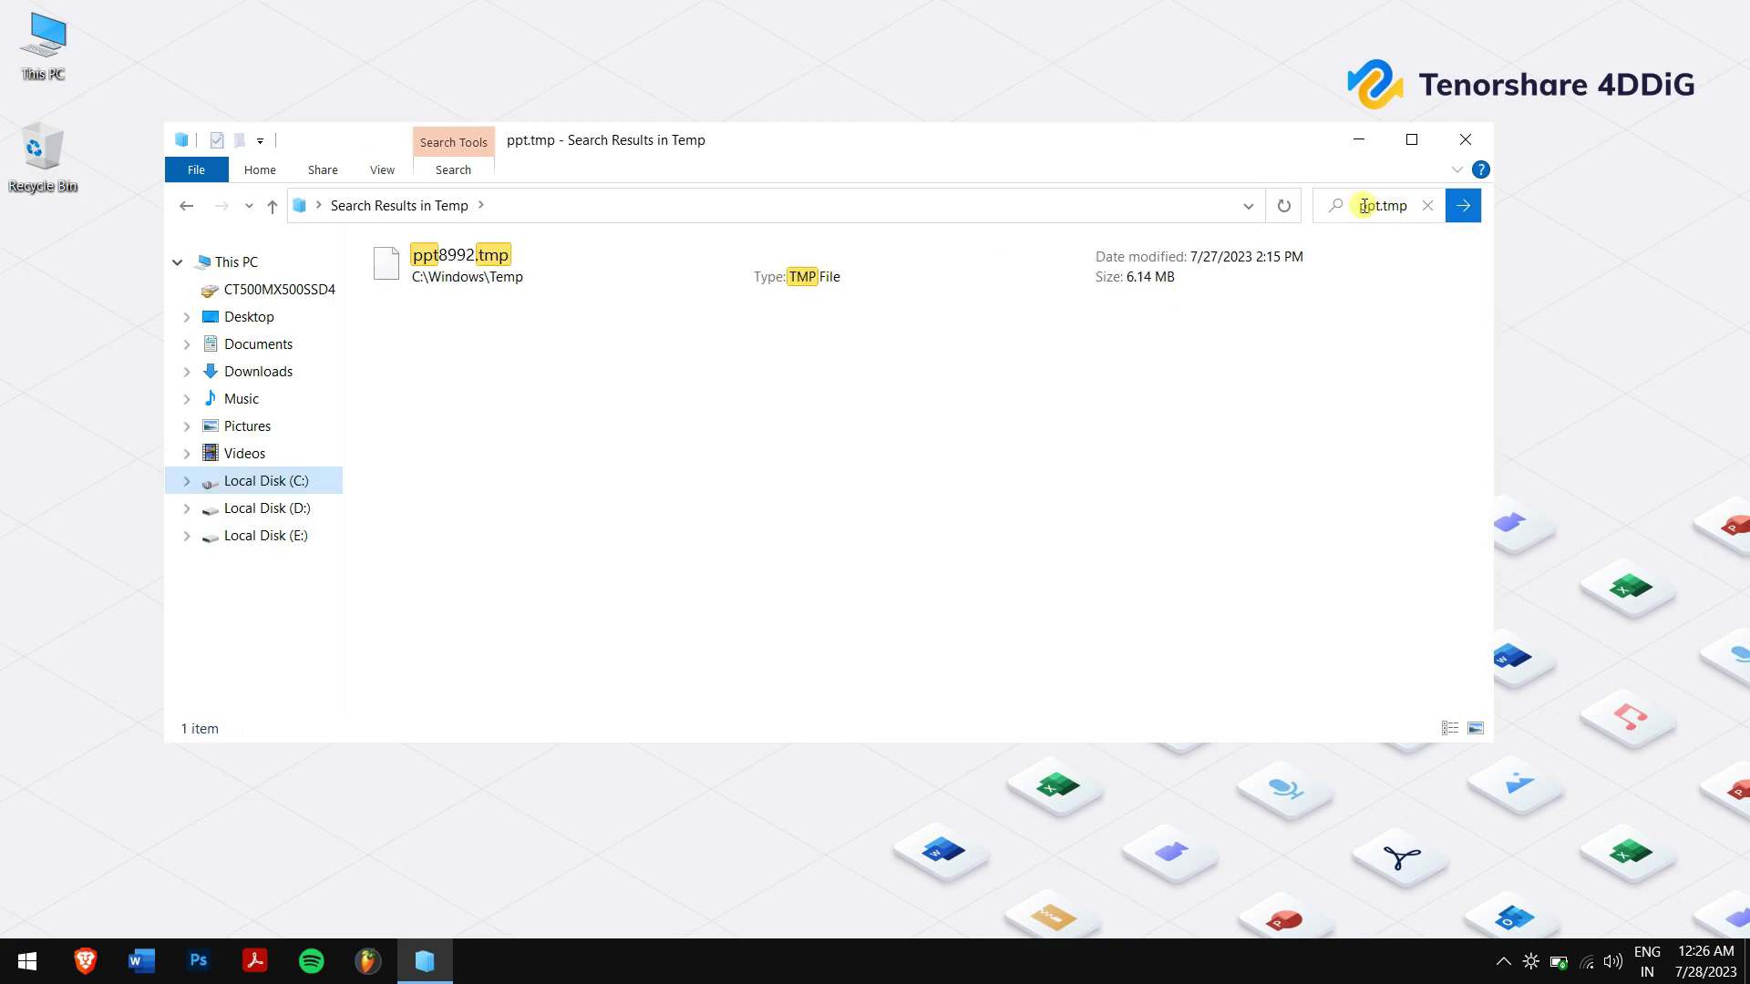
# Step: Copy ppt8992.tmp to the desktop, rename it ppt8992.pptx, and open it
pyautogui.rightClick(558, 301)
pyautogui.click(558, 602)
pyautogui.rightClick(77, 459)
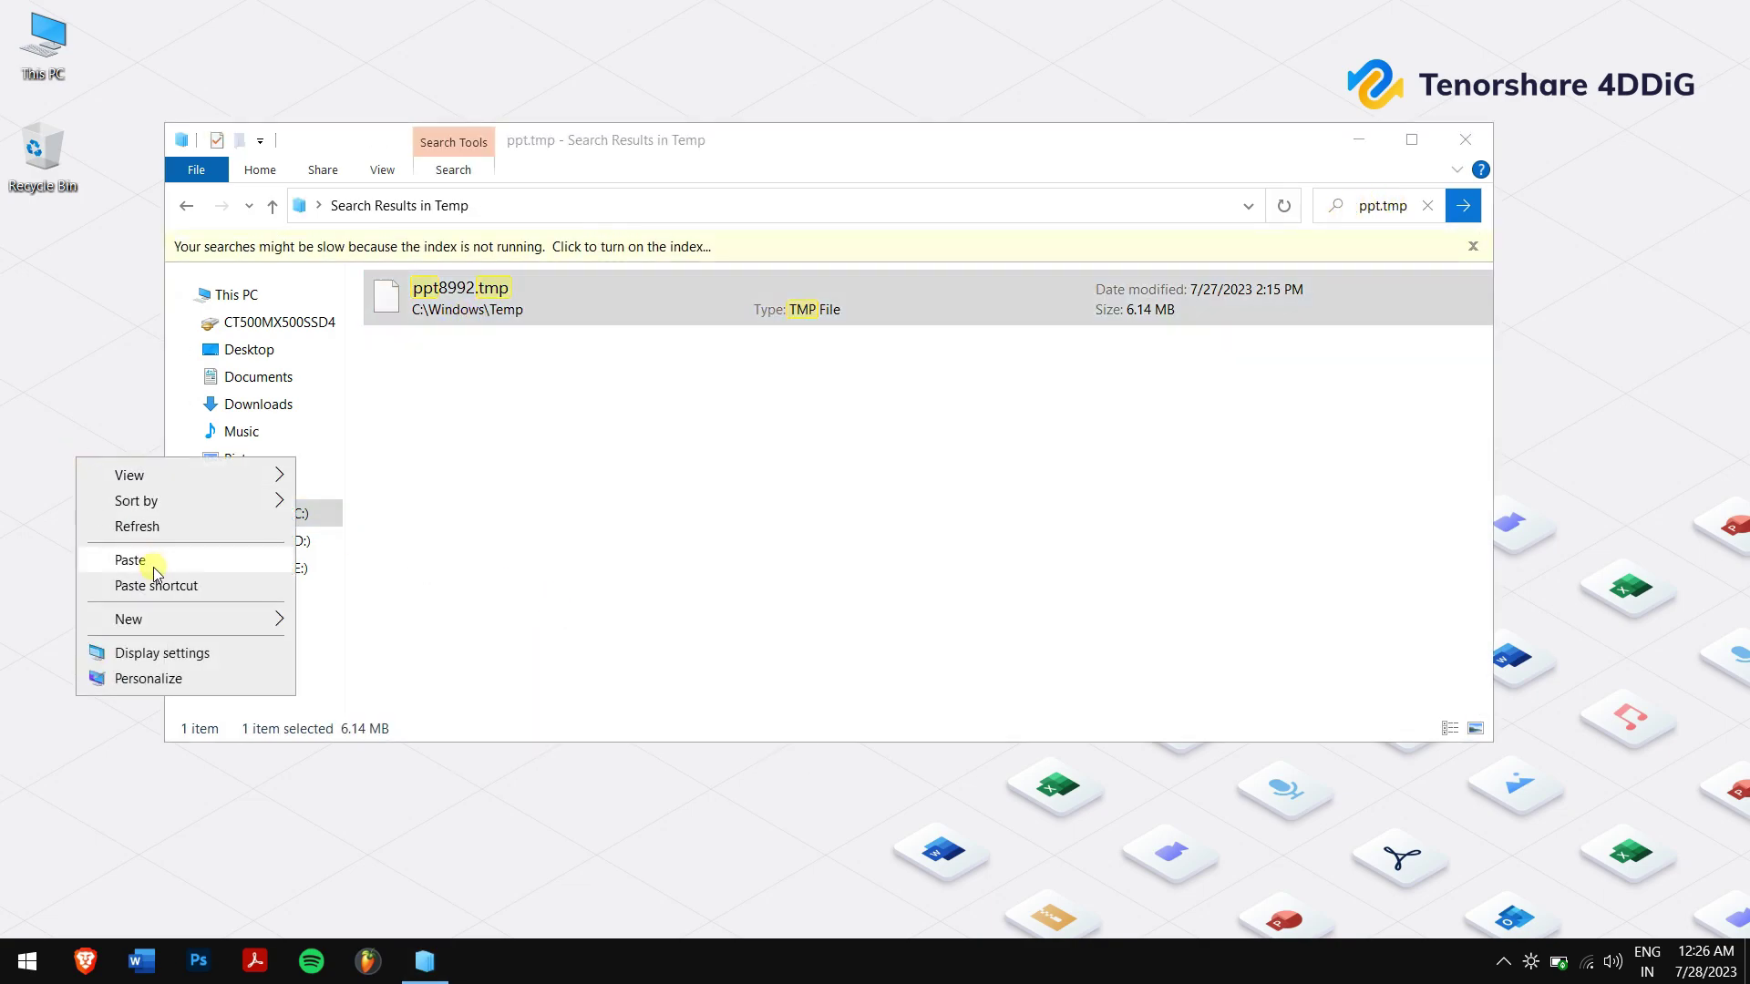
pyautogui.click(131, 561)
pyautogui.click(1358, 140)
pyautogui.click(46, 253)
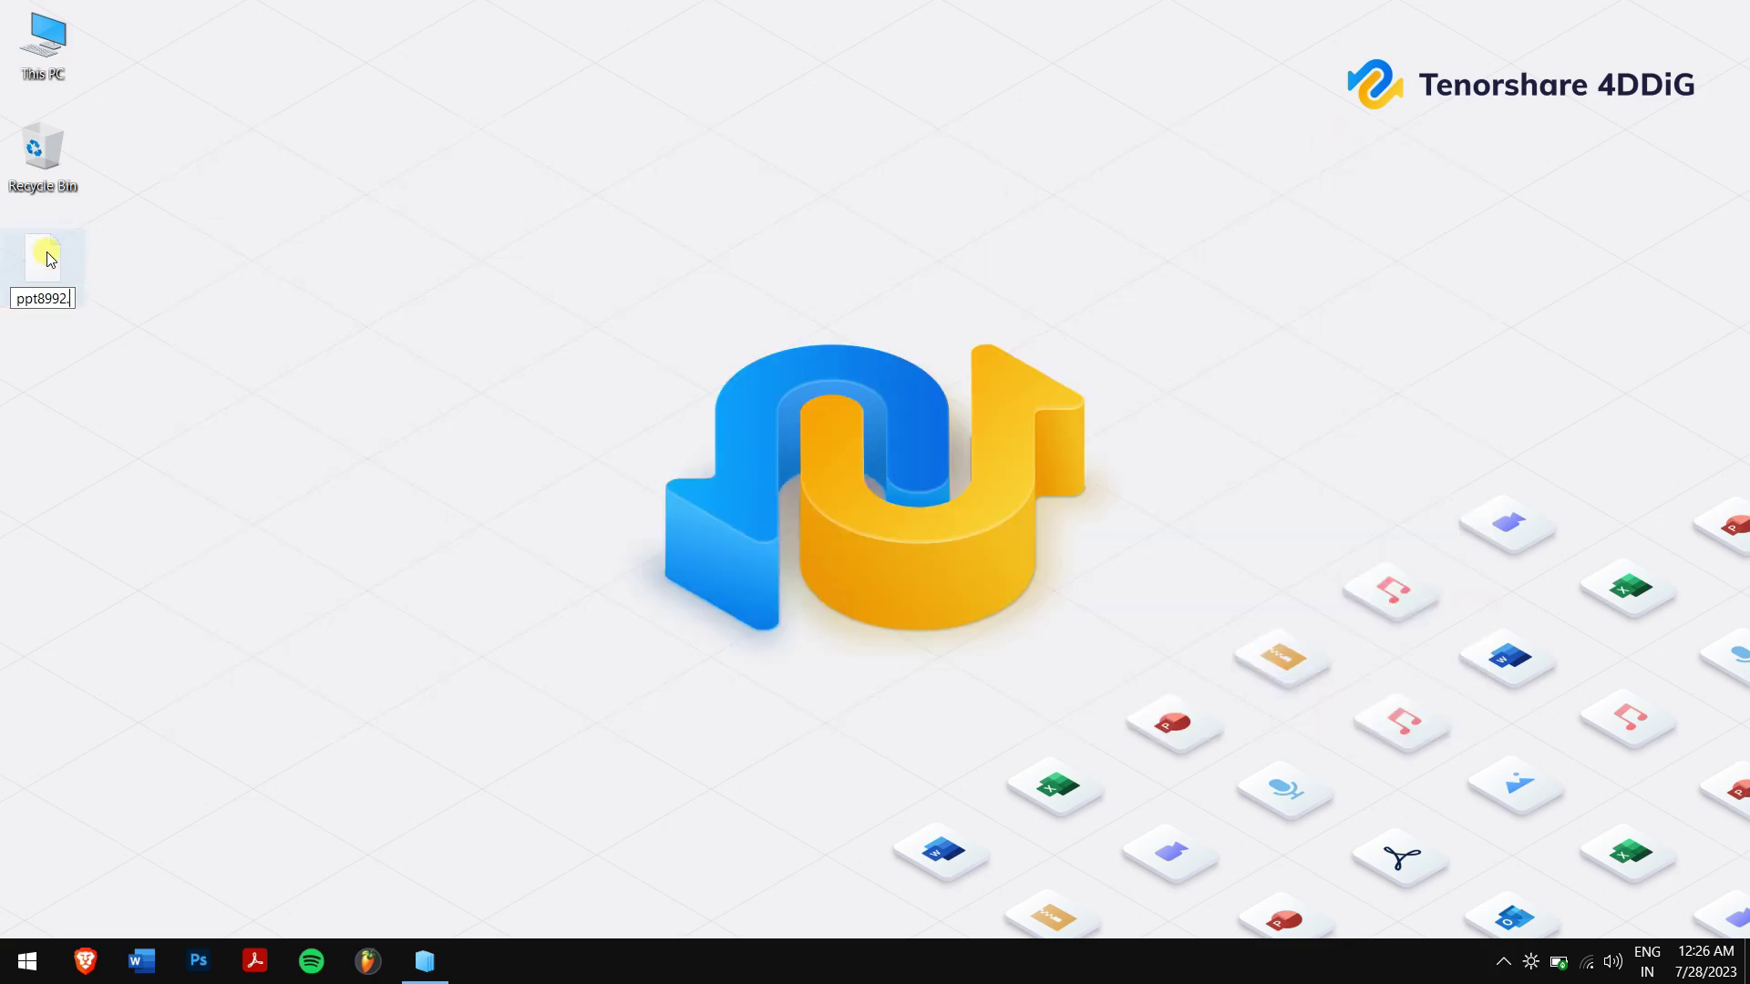
pyautogui.press('Return')
pyautogui.press('Return')
pyautogui.doubleClick(44, 264)
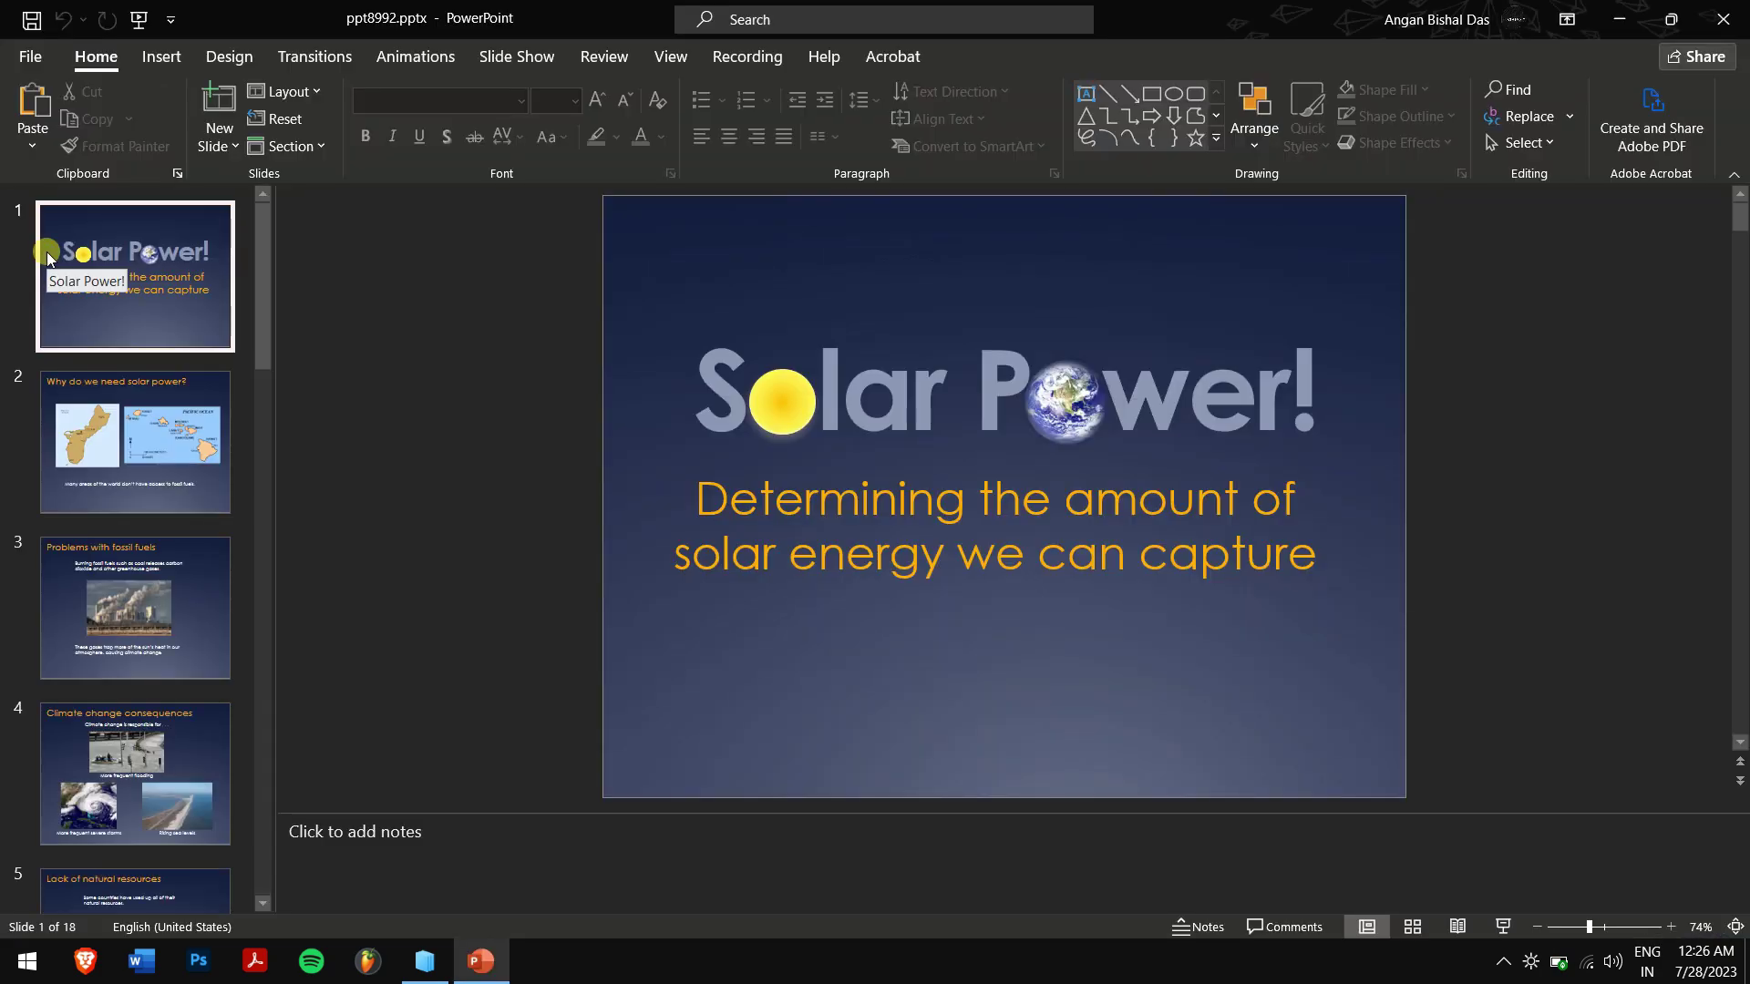
# Step: Check slides 2 and 3 of the recovered ppt8992.pptx, restore the window, and close it
pyautogui.click(73, 417)
pyautogui.click(101, 601)
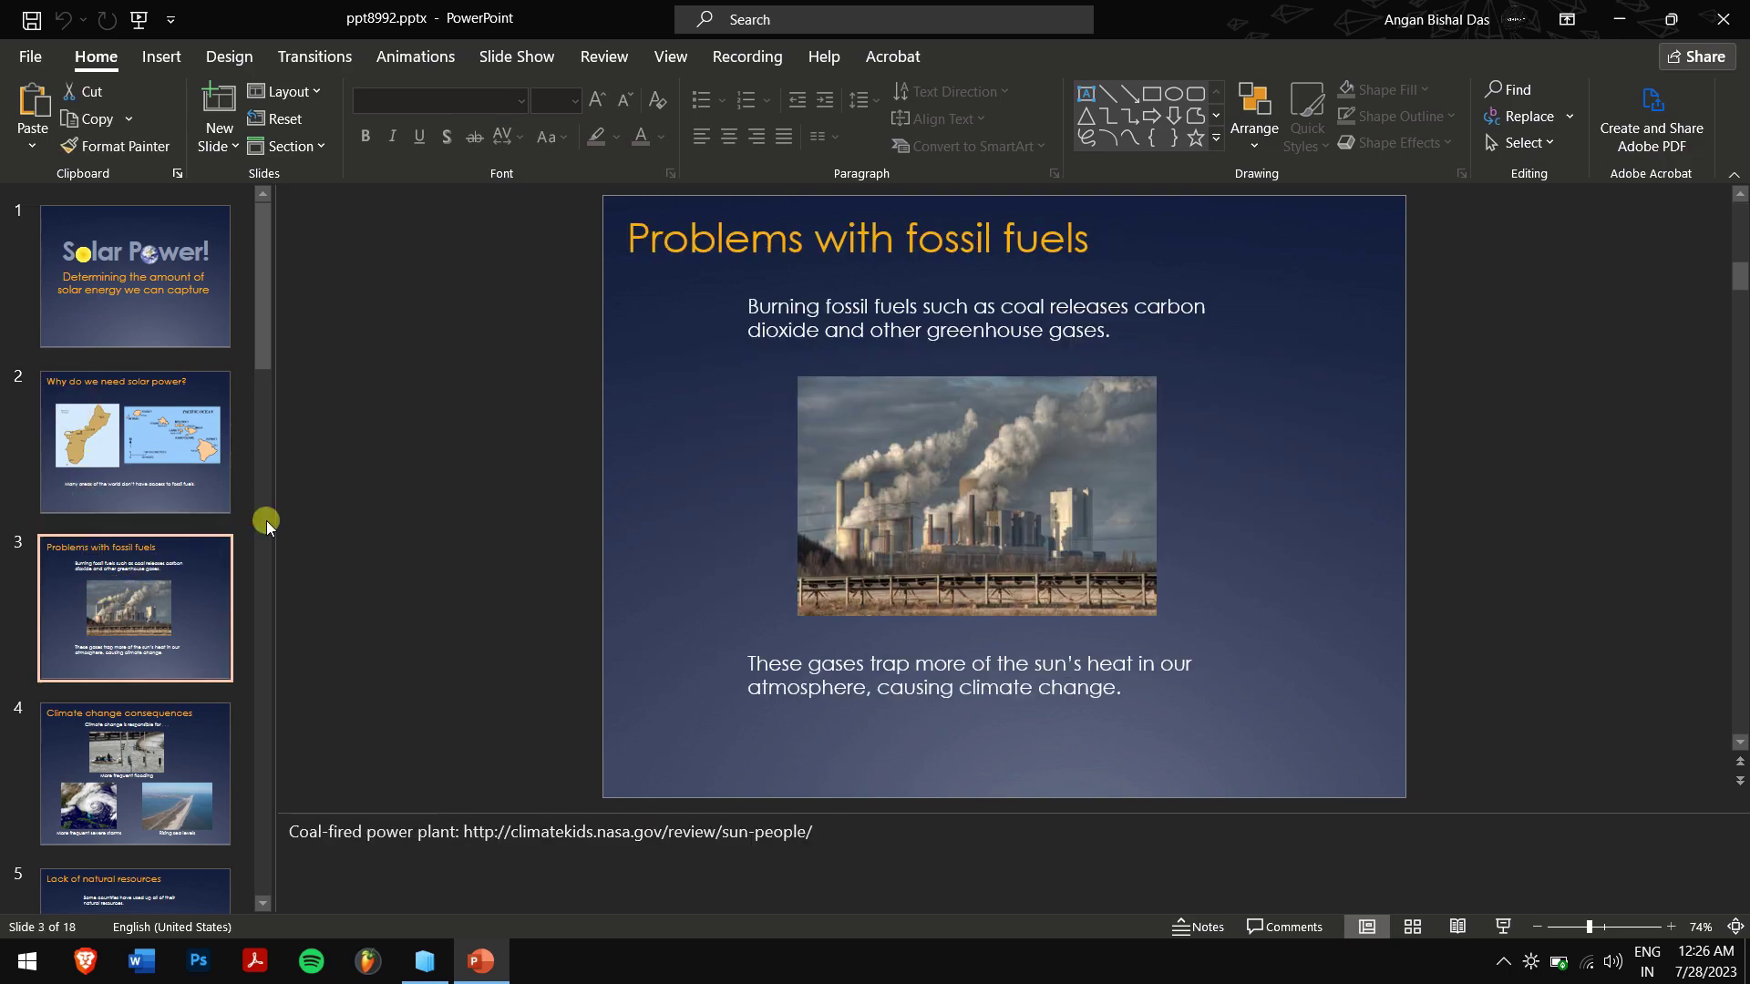
pyautogui.doubleClick(601, 13)
pyautogui.moveTo(666, 95); pyautogui.dragTo(819, 161)
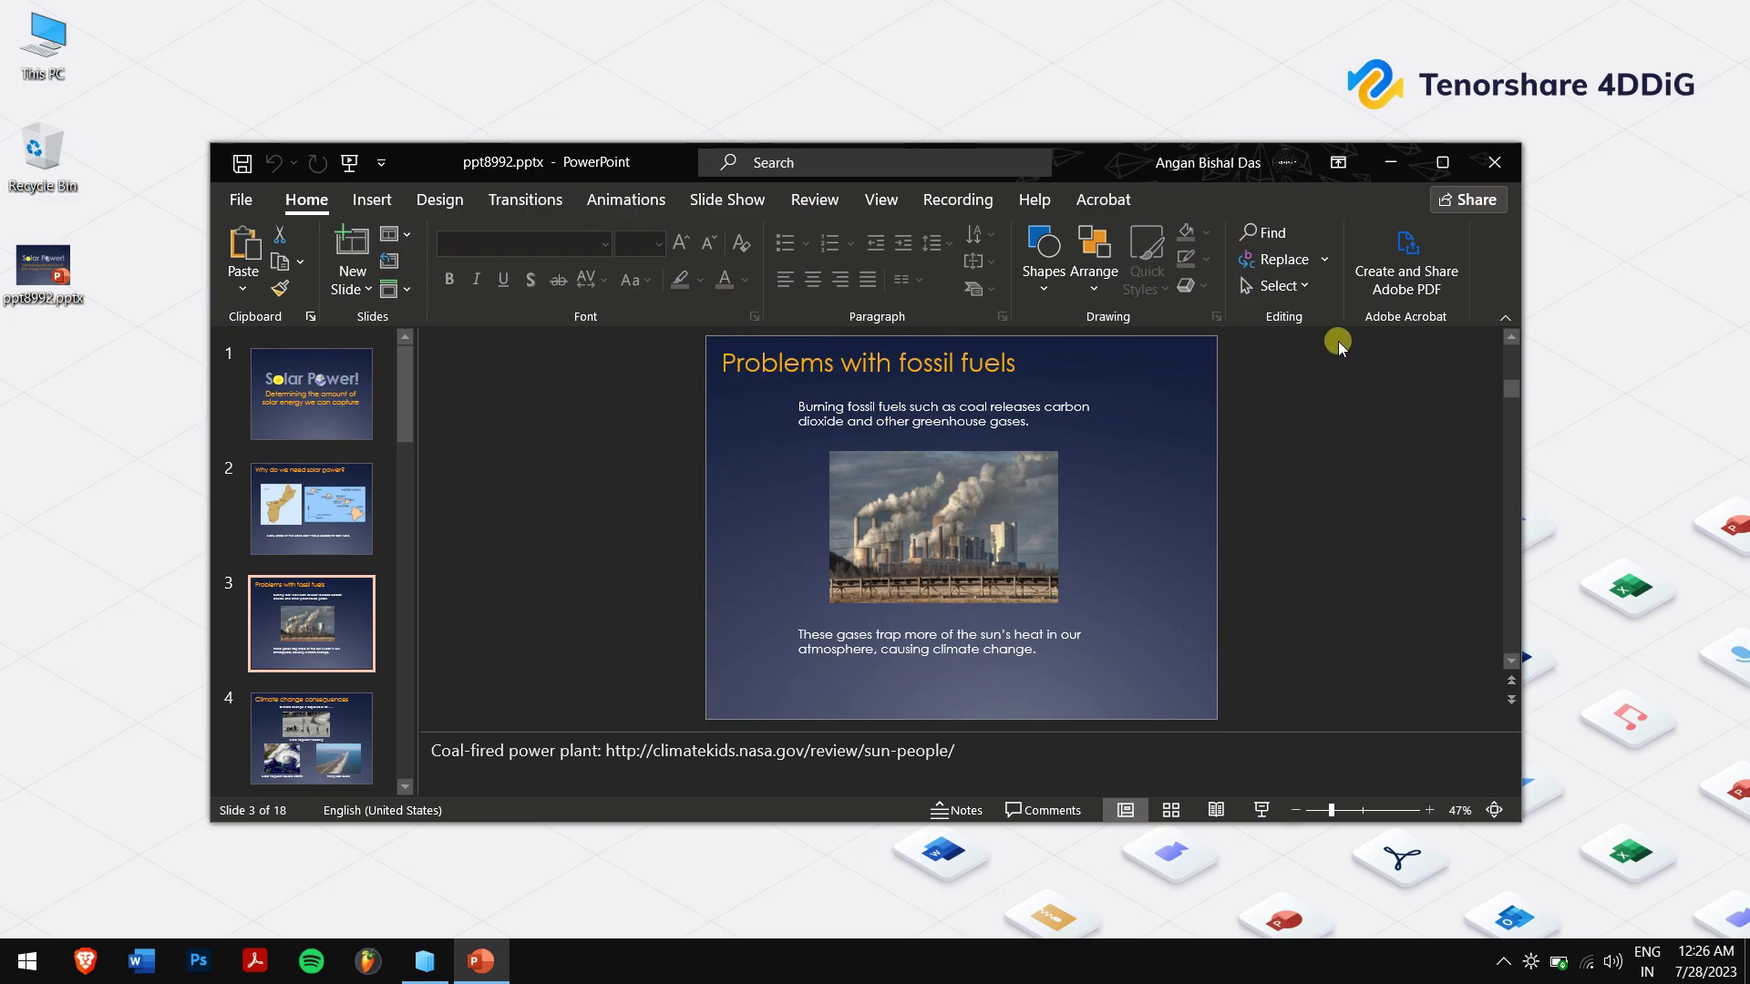
pyautogui.click(1489, 162)
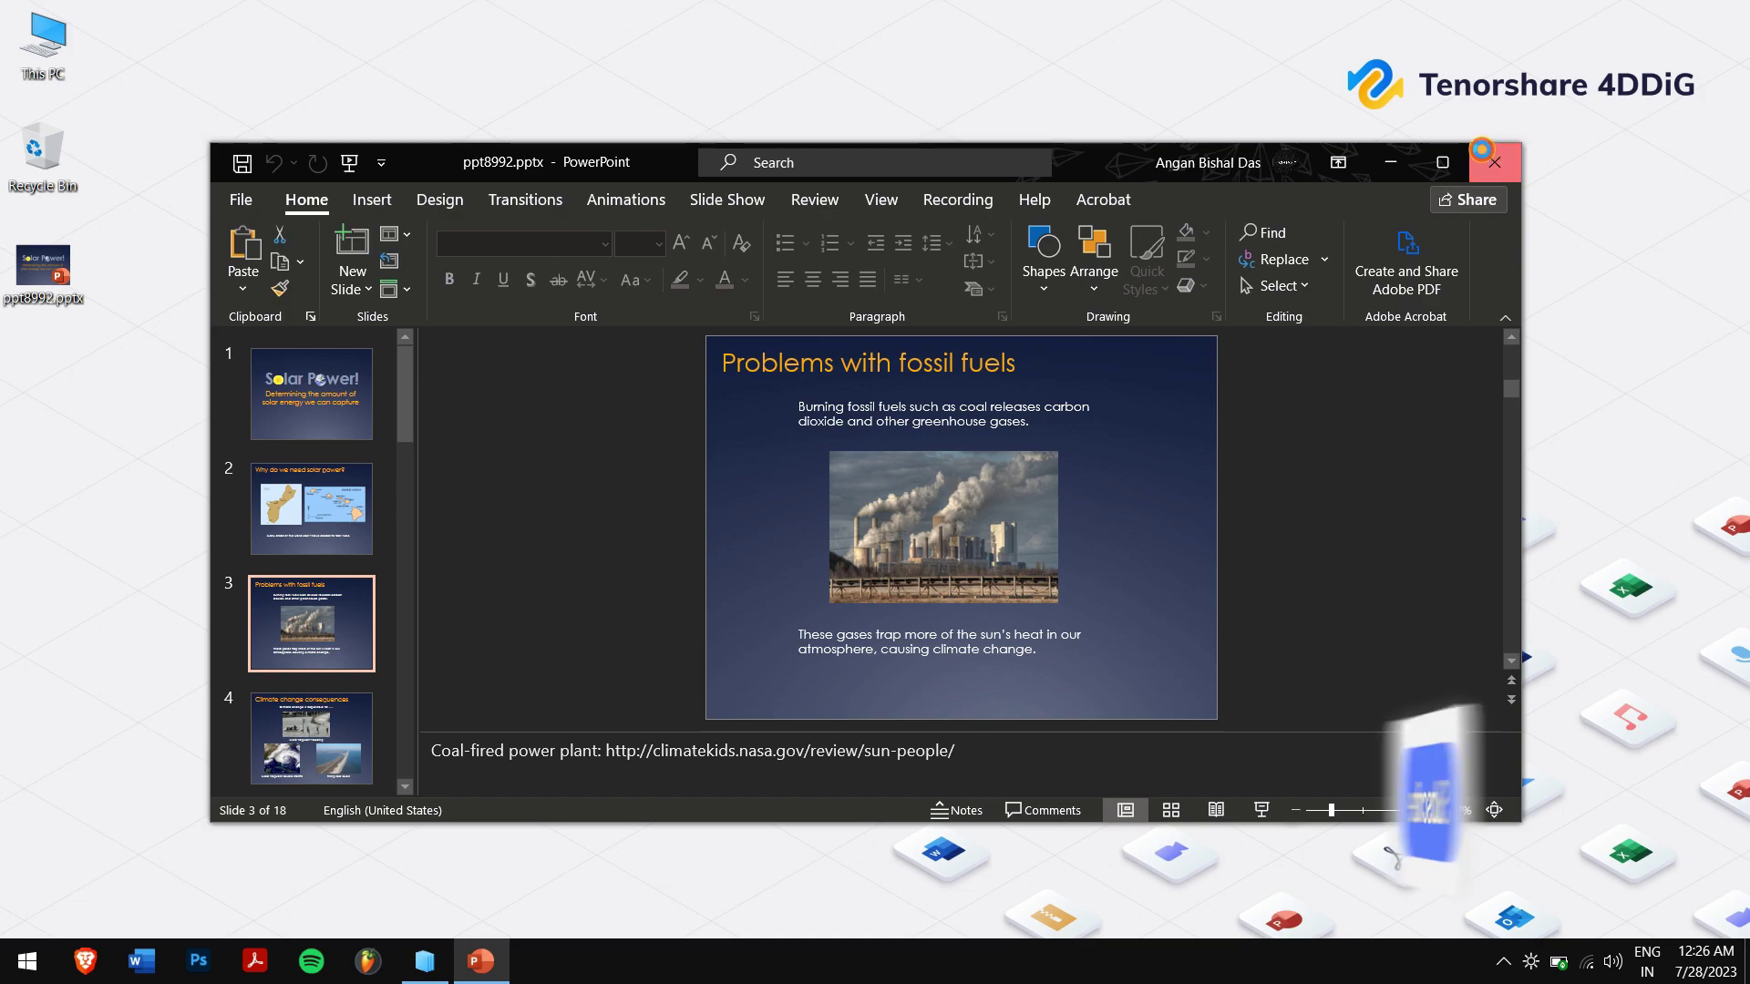